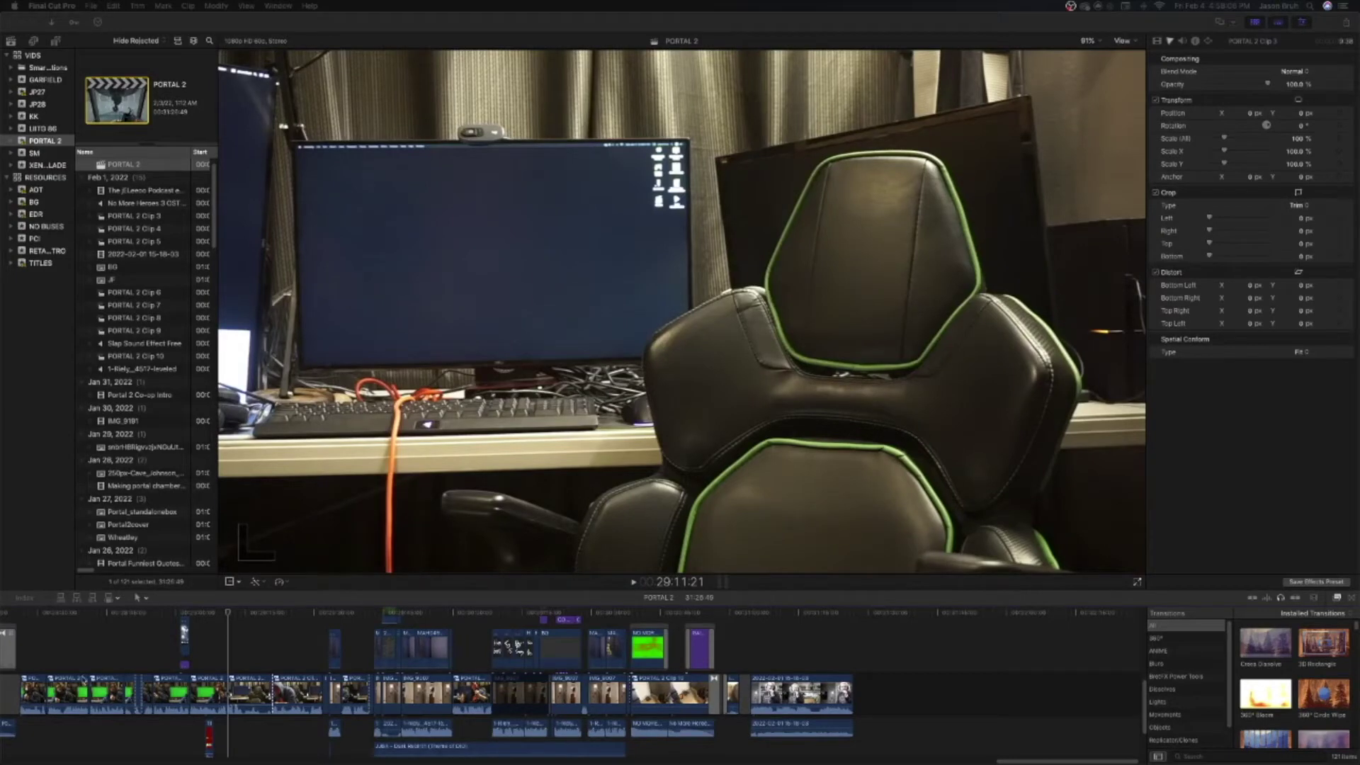
Step: Look over the stacked layers of the PORTAL 2 timeline around 29:11:21, from the audio up to the uppermost connected clips
{"action": "left_click", "coordinate": [234, 626]}
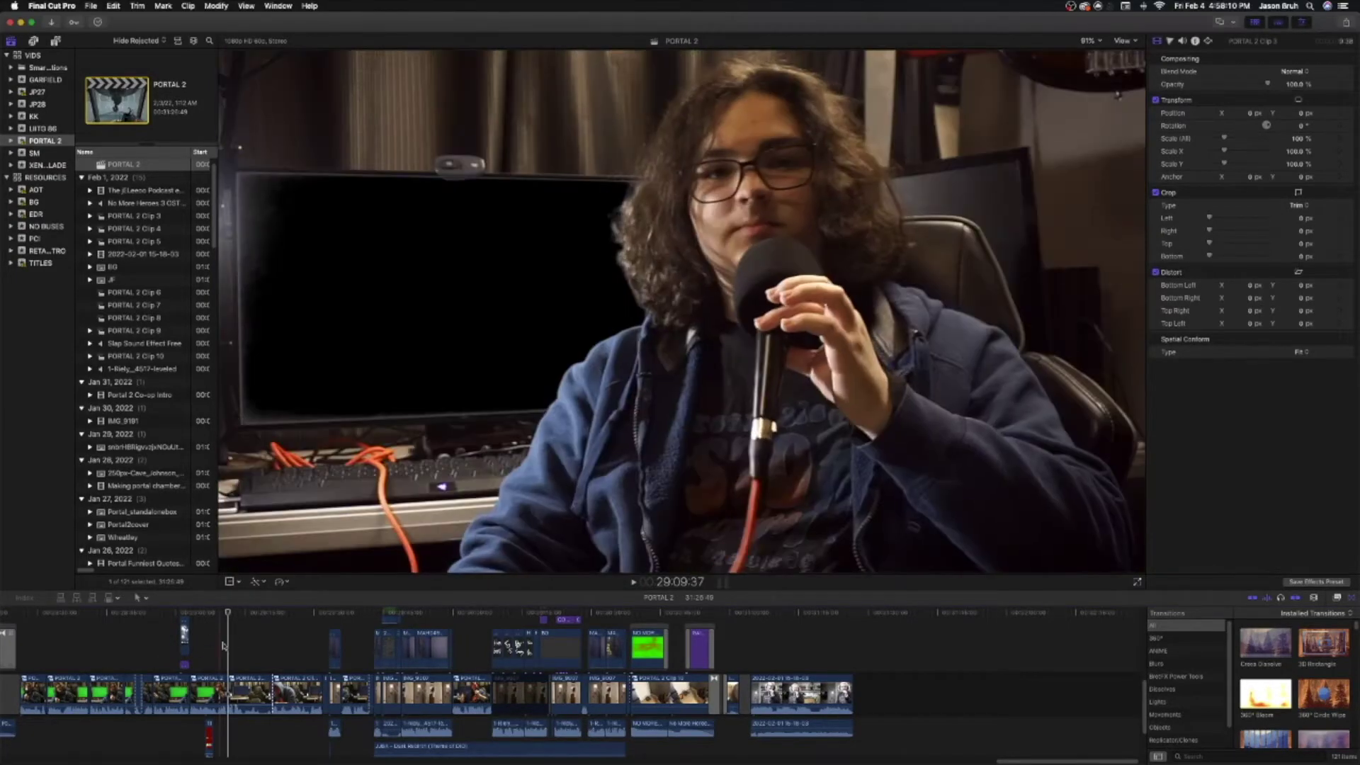
{"action": "scroll", "coordinate": [228, 648], "scroll_direction": "down", "scroll_amount": 2}
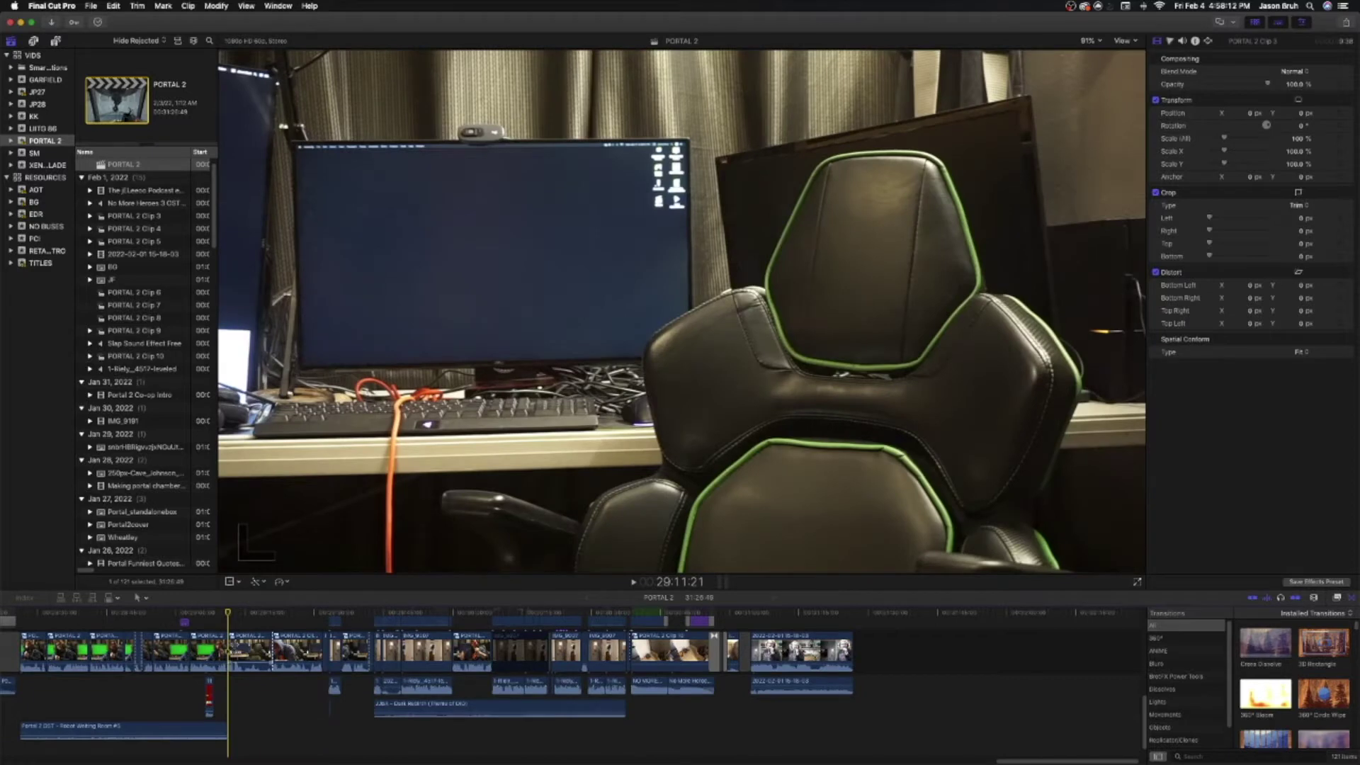
{"action": "scroll", "coordinate": [232, 641], "scroll_direction": "up", "scroll_amount": 1}
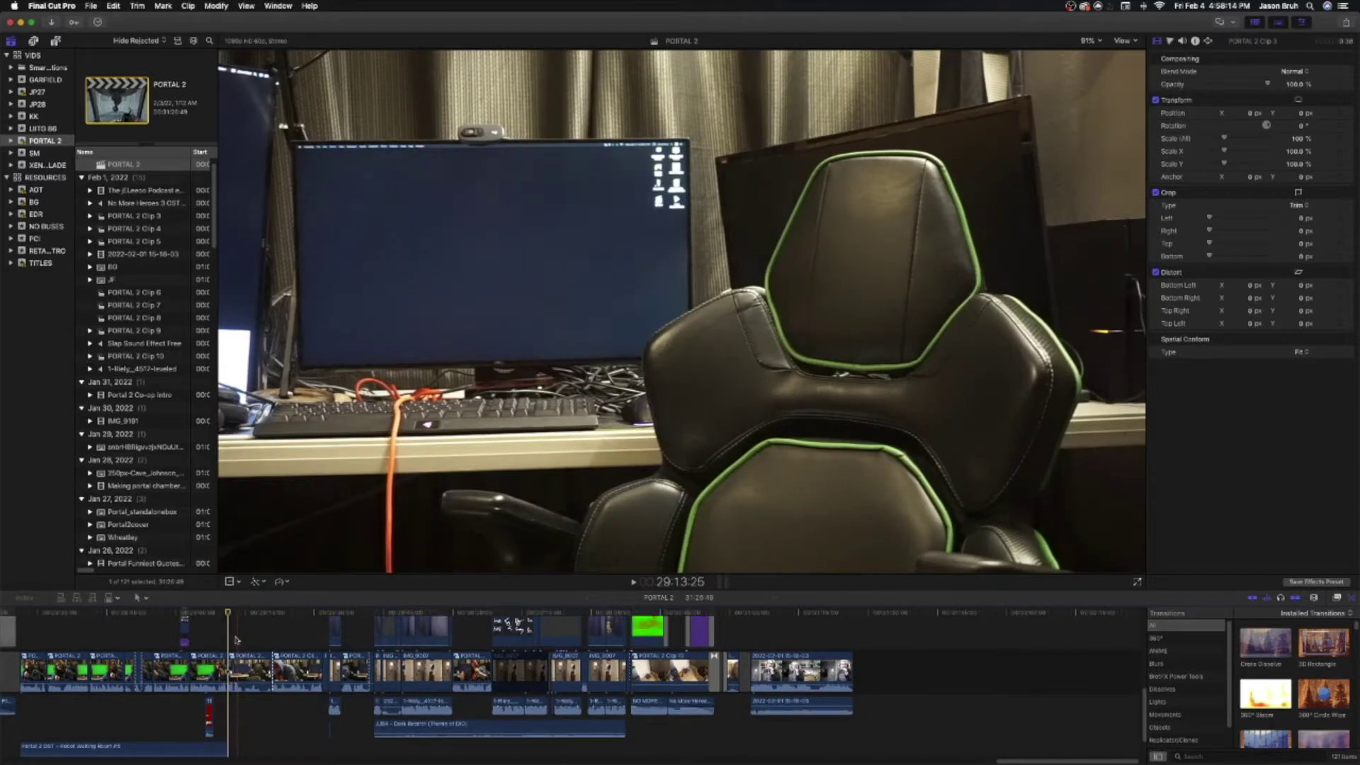
{"action": "scroll", "coordinate": [225, 628], "scroll_direction": "up", "scroll_amount": 4}
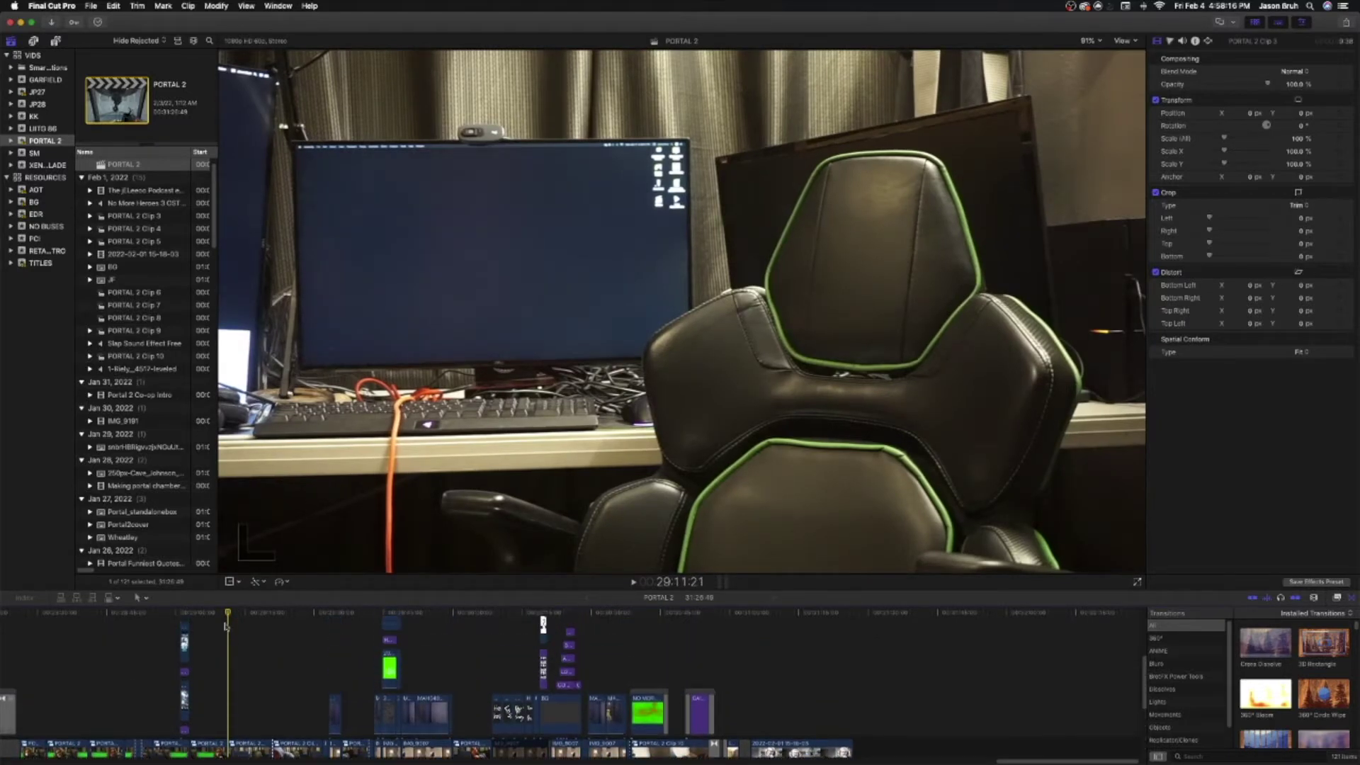
{"action": "scroll", "coordinate": [226, 624], "scroll_direction": "down", "scroll_amount": 4}
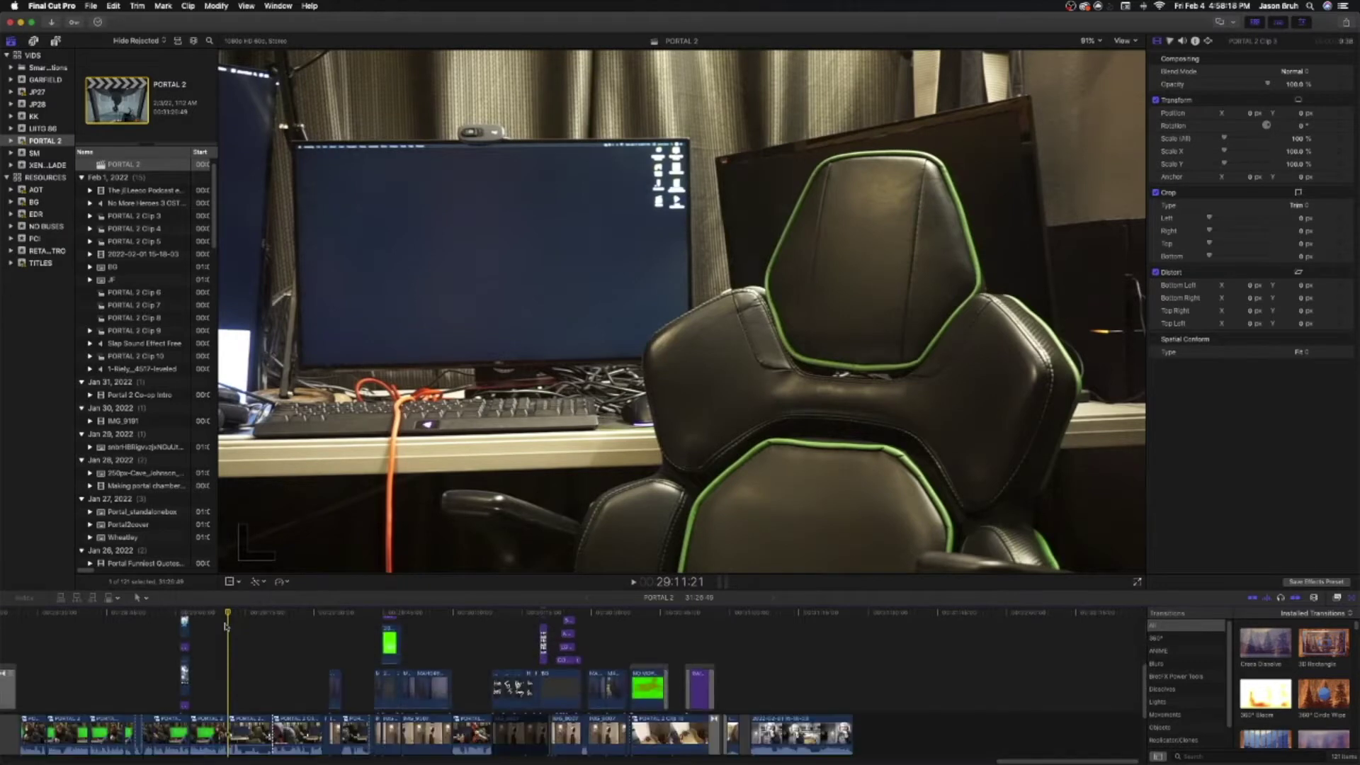
{"action": "scroll", "coordinate": [226, 625], "scroll_direction": "down", "scroll_amount": 6}
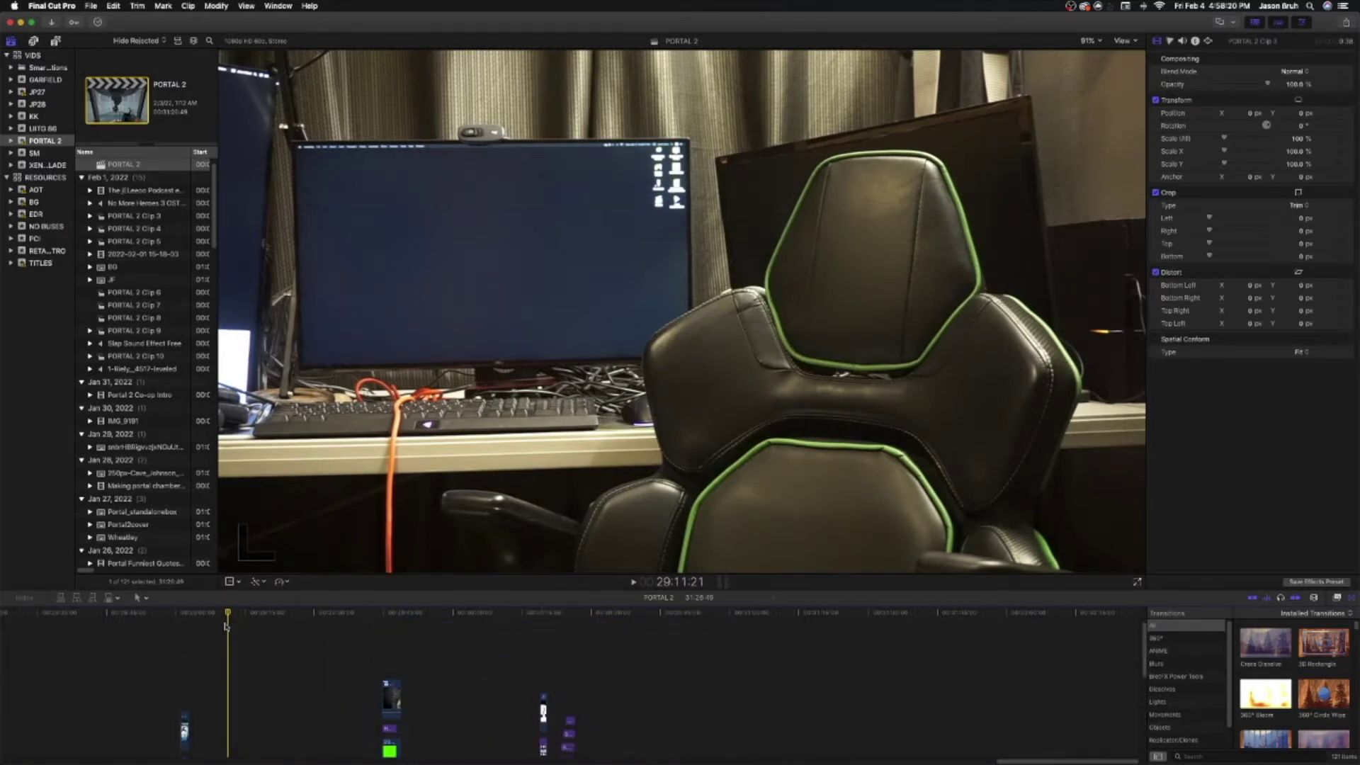
{"action": "scroll", "coordinate": [226, 626], "scroll_direction": "down", "scroll_amount": 2}
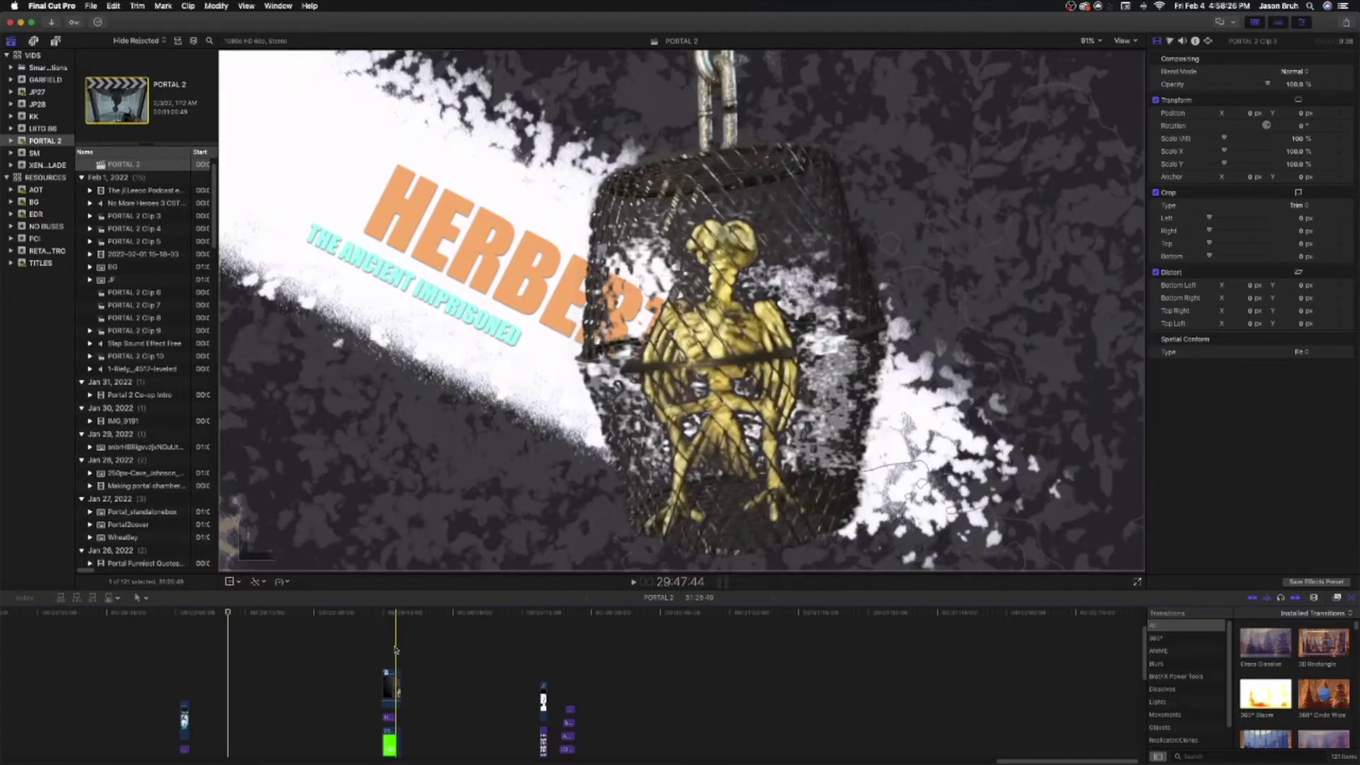
Step: Inspect the HERBERT title shot at 29:47:44 and the clip layers beneath it
{"action": "left_click", "coordinate": [395, 649]}
{"action": "key", "text": "space"}
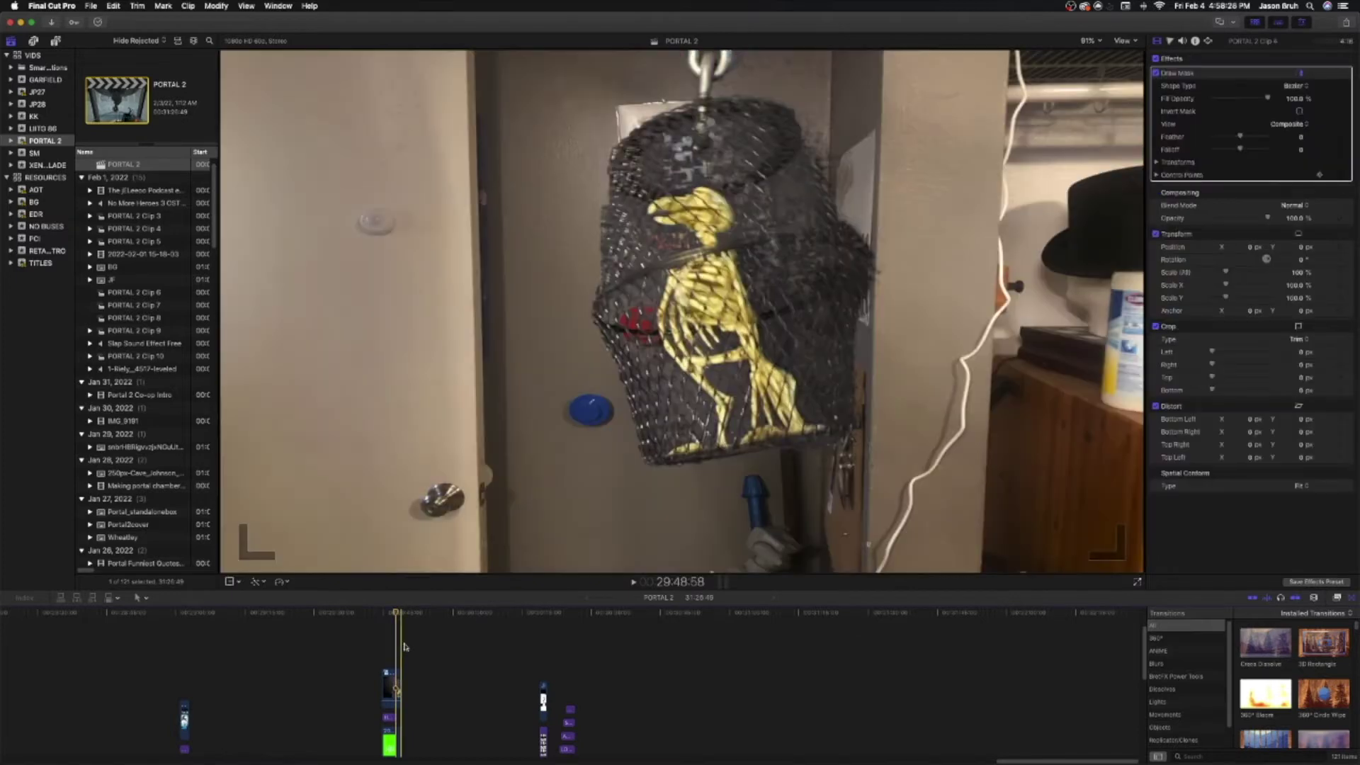
{"action": "scroll", "coordinate": [404, 646], "scroll_direction": "down", "scroll_amount": 2}
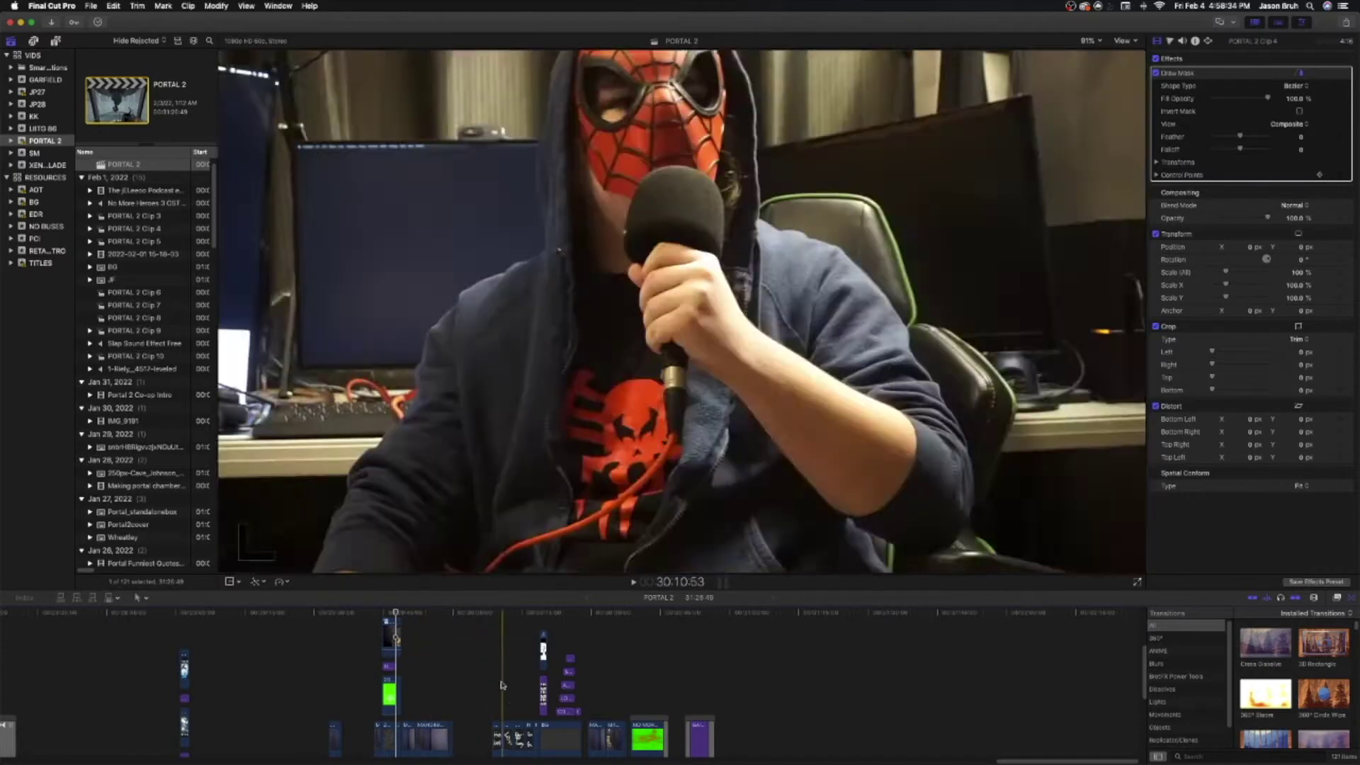
{"action": "scroll", "coordinate": [502, 685], "scroll_direction": "down", "scroll_amount": 2}
{"action": "scroll", "coordinate": [507, 688], "scroll_direction": "down", "scroll_amount": 2}
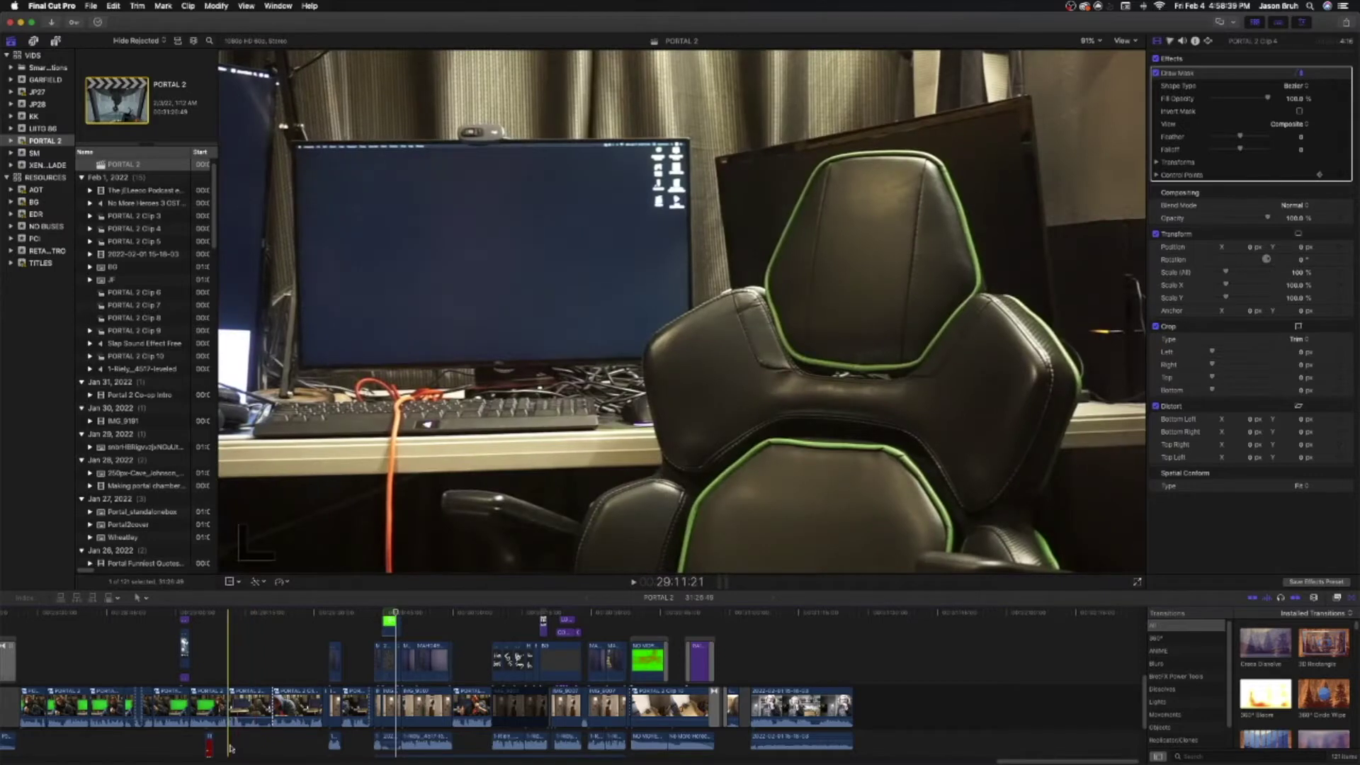
Step: Play the masked interview section of the timeline from 29:11:21
{"action": "left_click", "coordinate": [230, 747]}
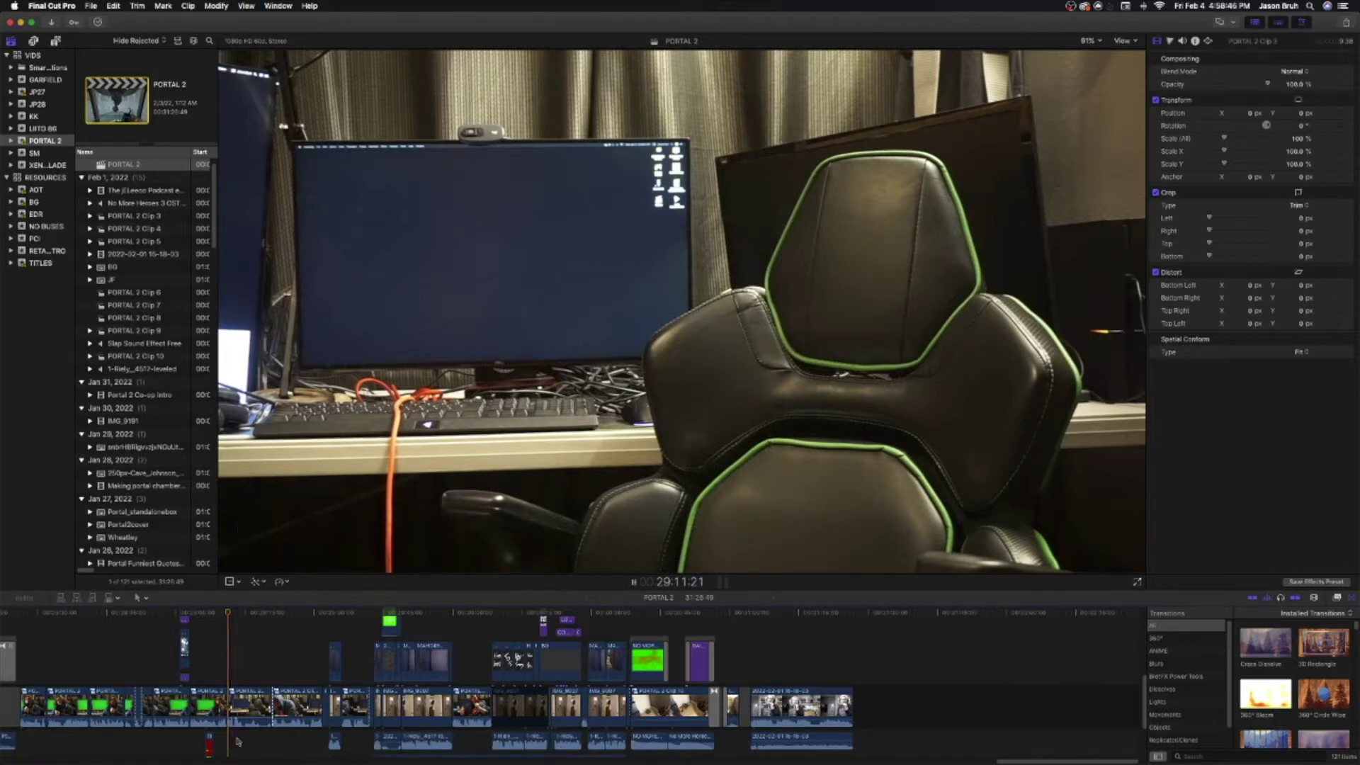
{"action": "key", "text": "space"}
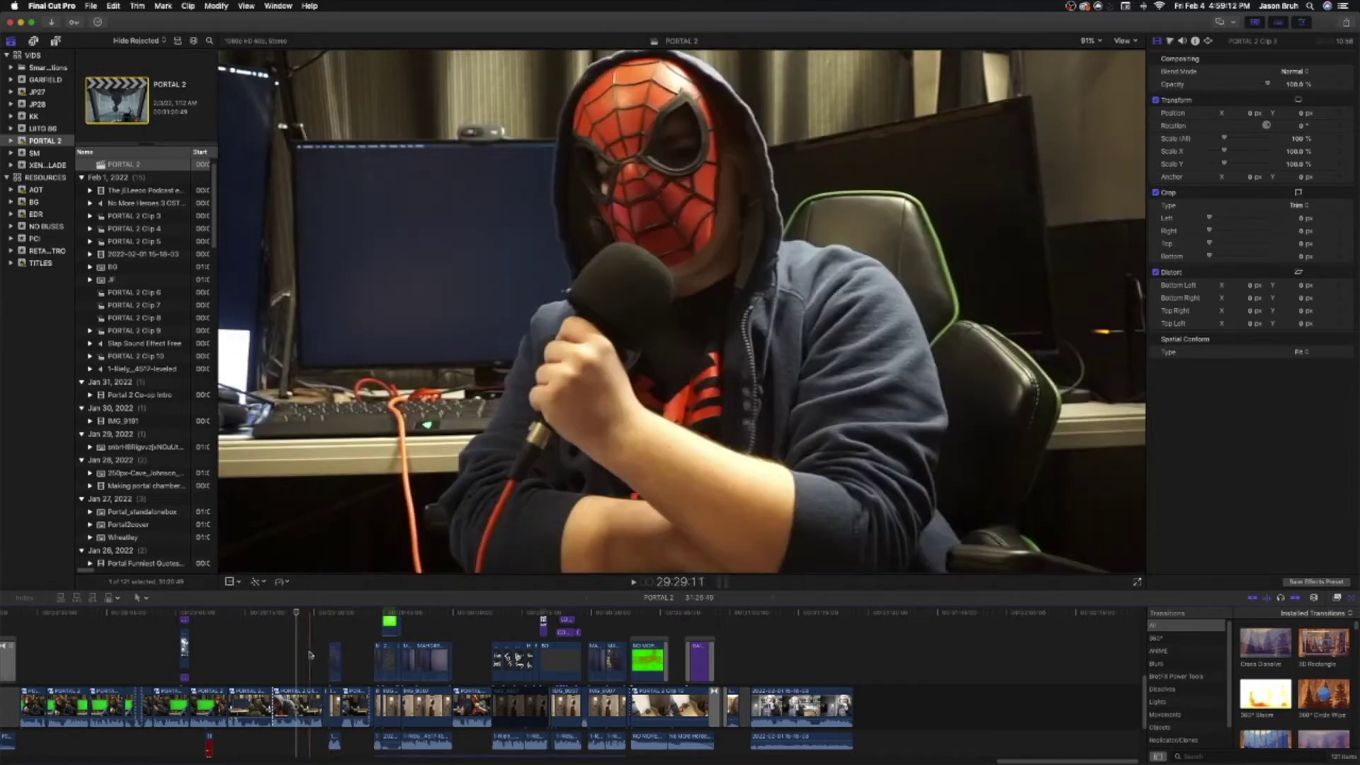
{"action": "key", "text": "space"}
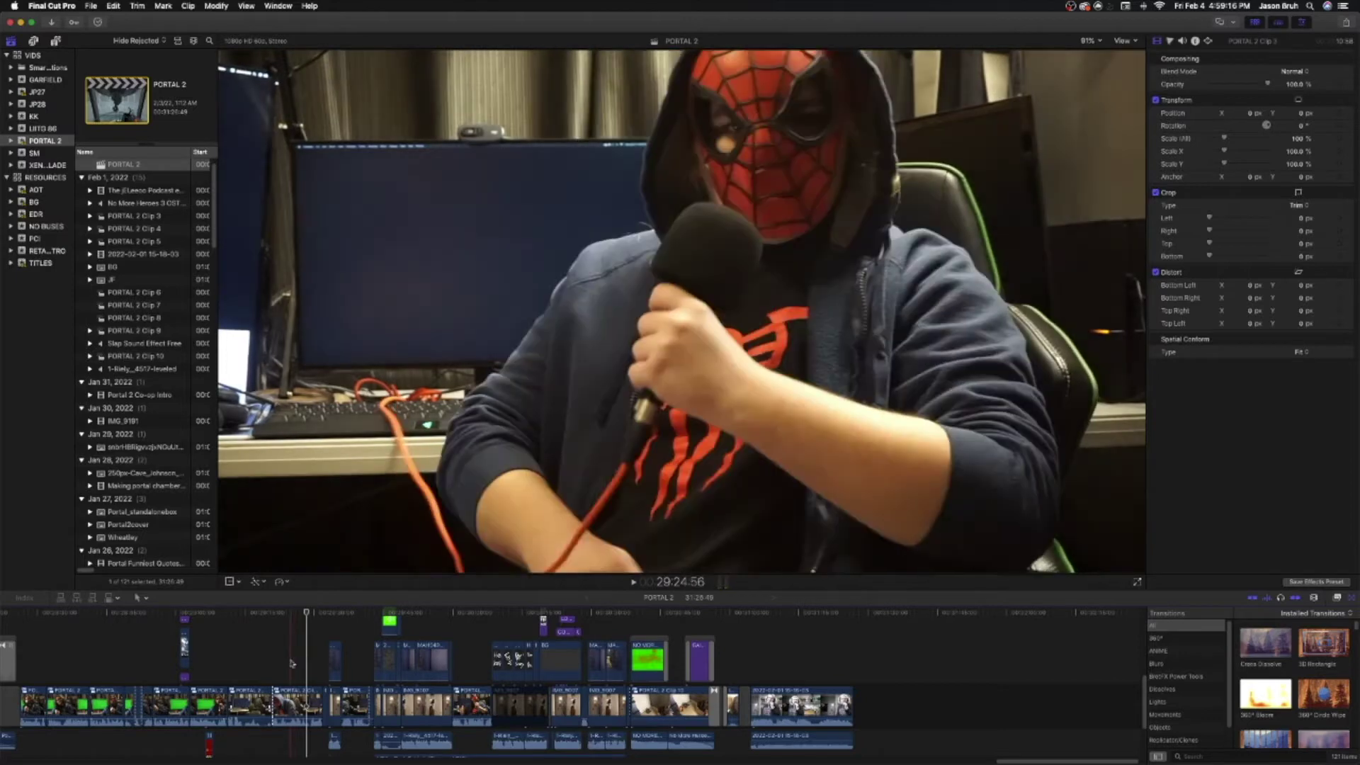
{"action": "key", "text": "space"}
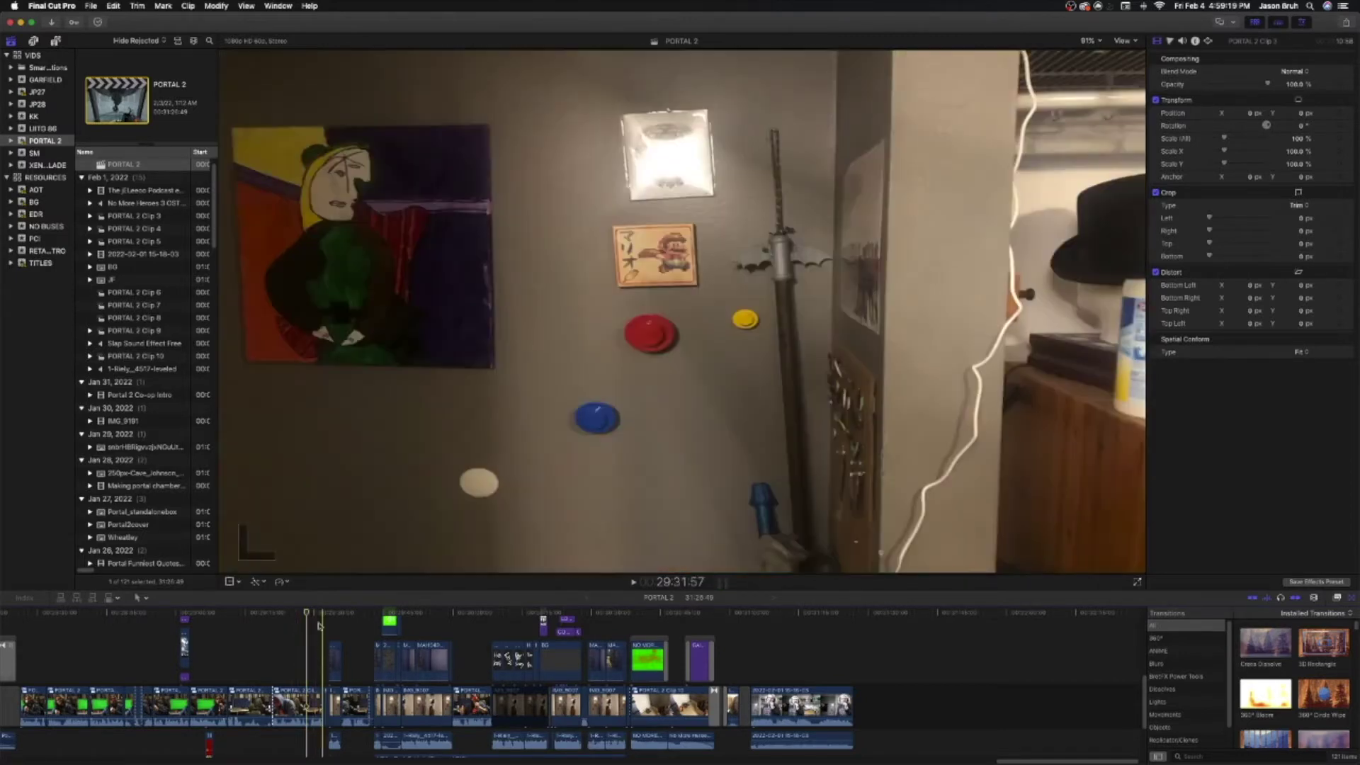
Step: Move the playhead to the start of the closed-door shot at 29:31:57 and enlarge the timeline around it
{"action": "left_click", "coordinate": [320, 625]}
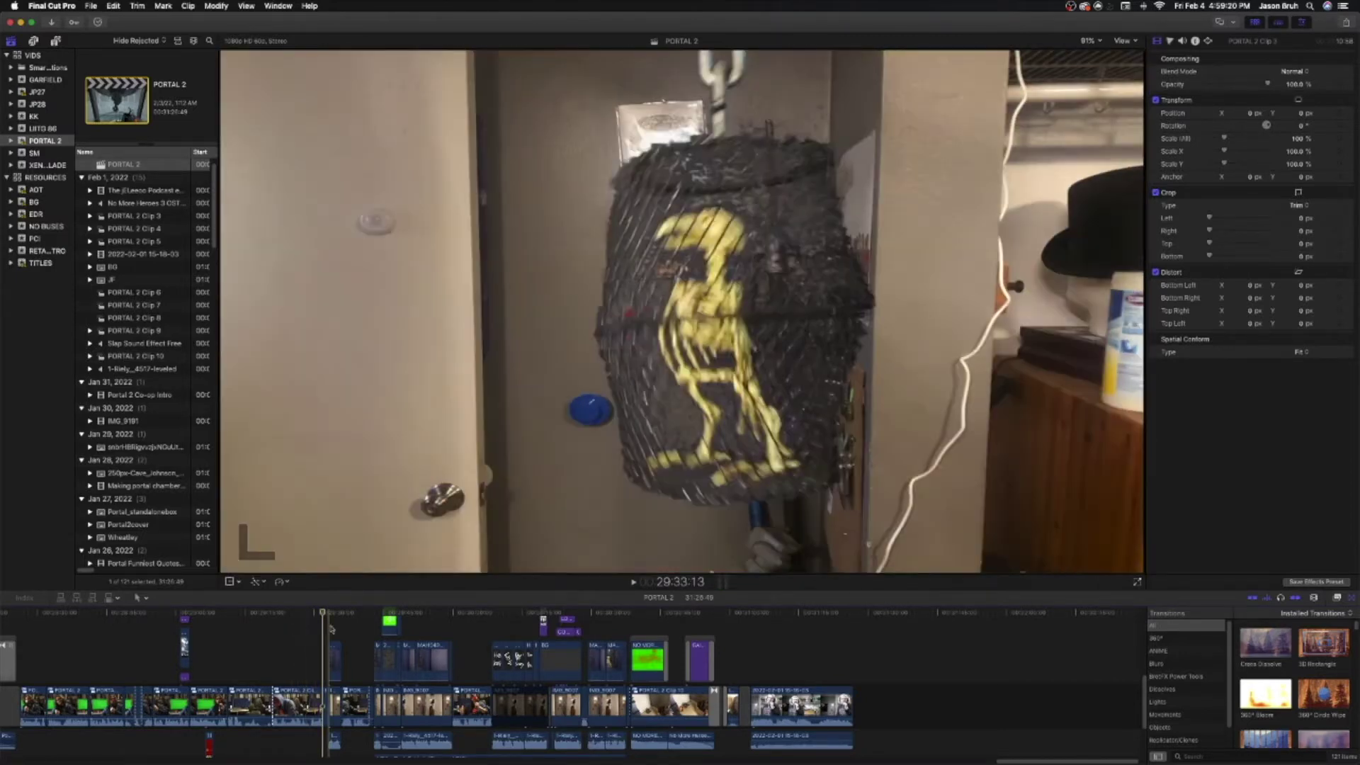
{"action": "scroll", "coordinate": [324, 628], "scroll_direction": "down", "scroll_amount": 2}
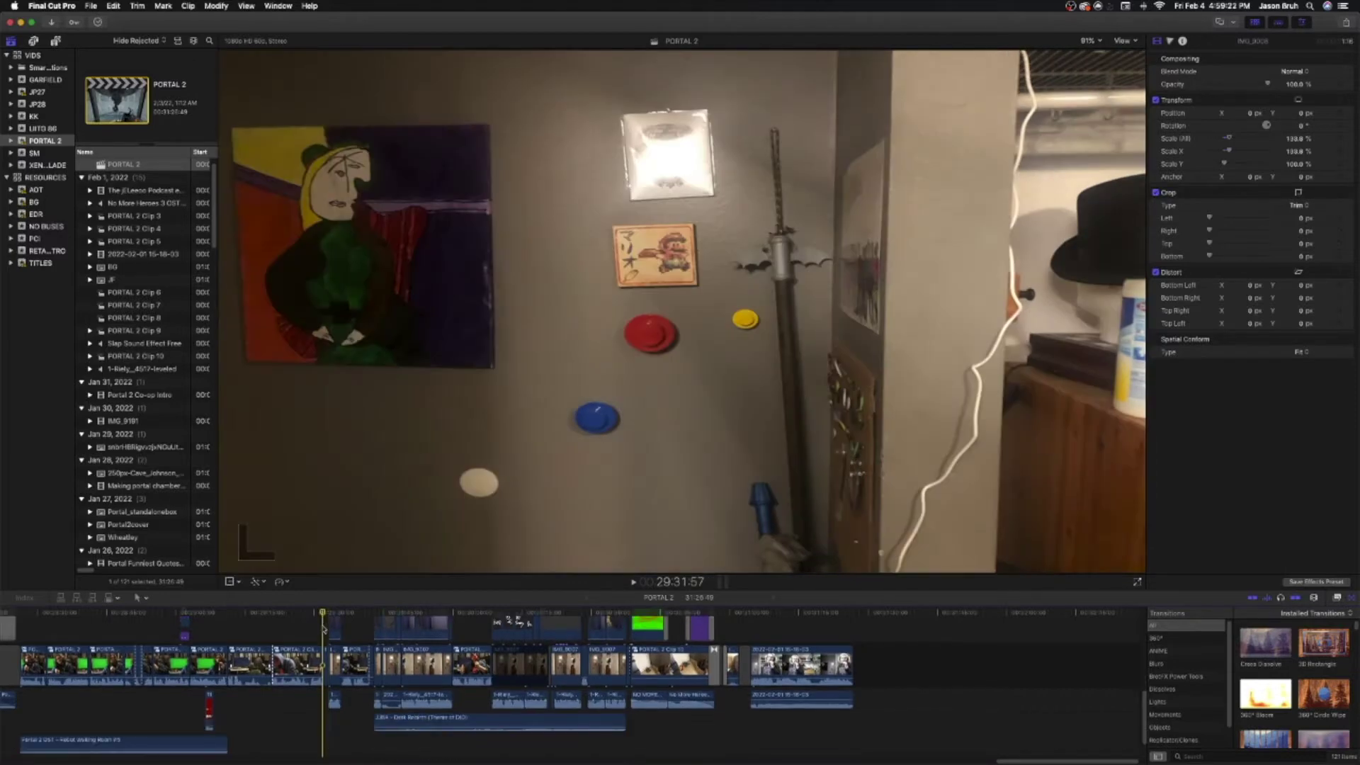
{"action": "key", "text": "super+equal"}
{"action": "key", "text": "super+equal"}
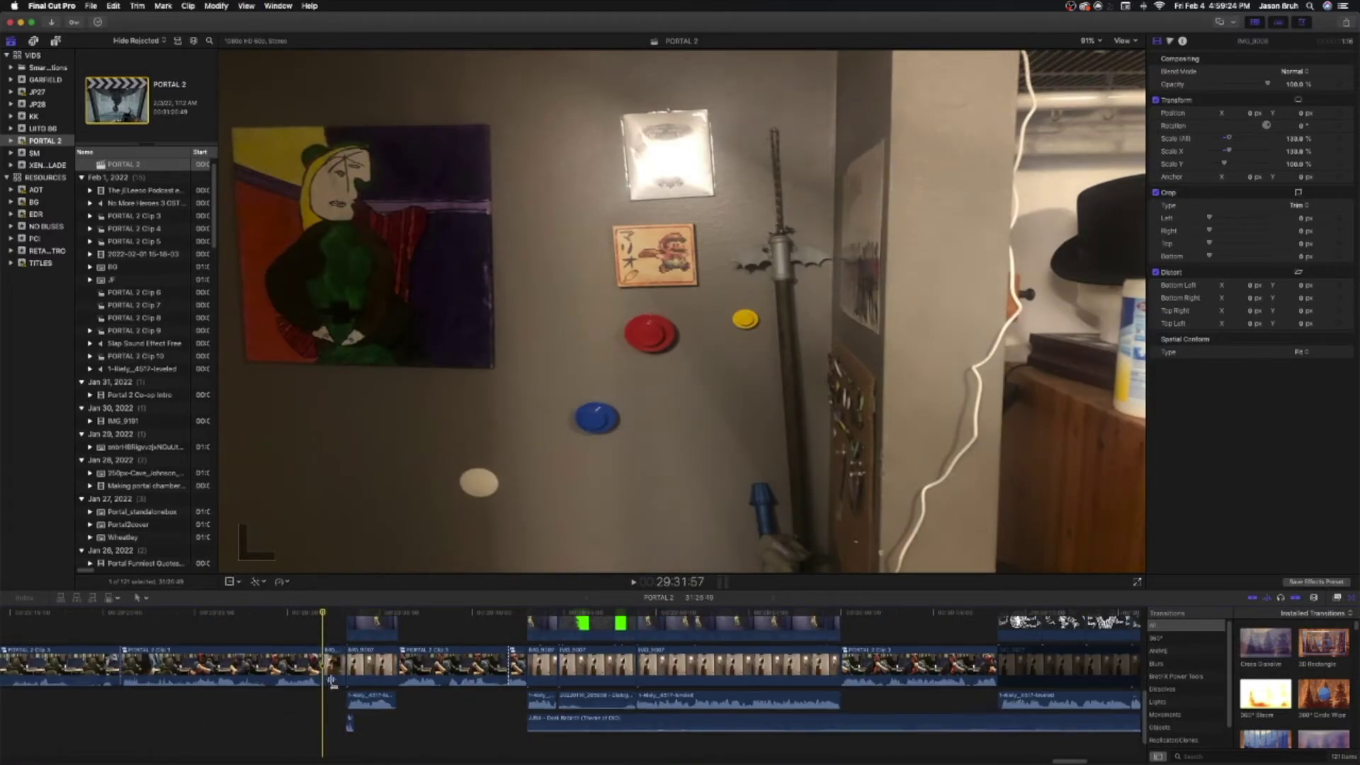
{"action": "scroll", "coordinate": [331, 682], "scroll_direction": "up", "scroll_amount": 2}
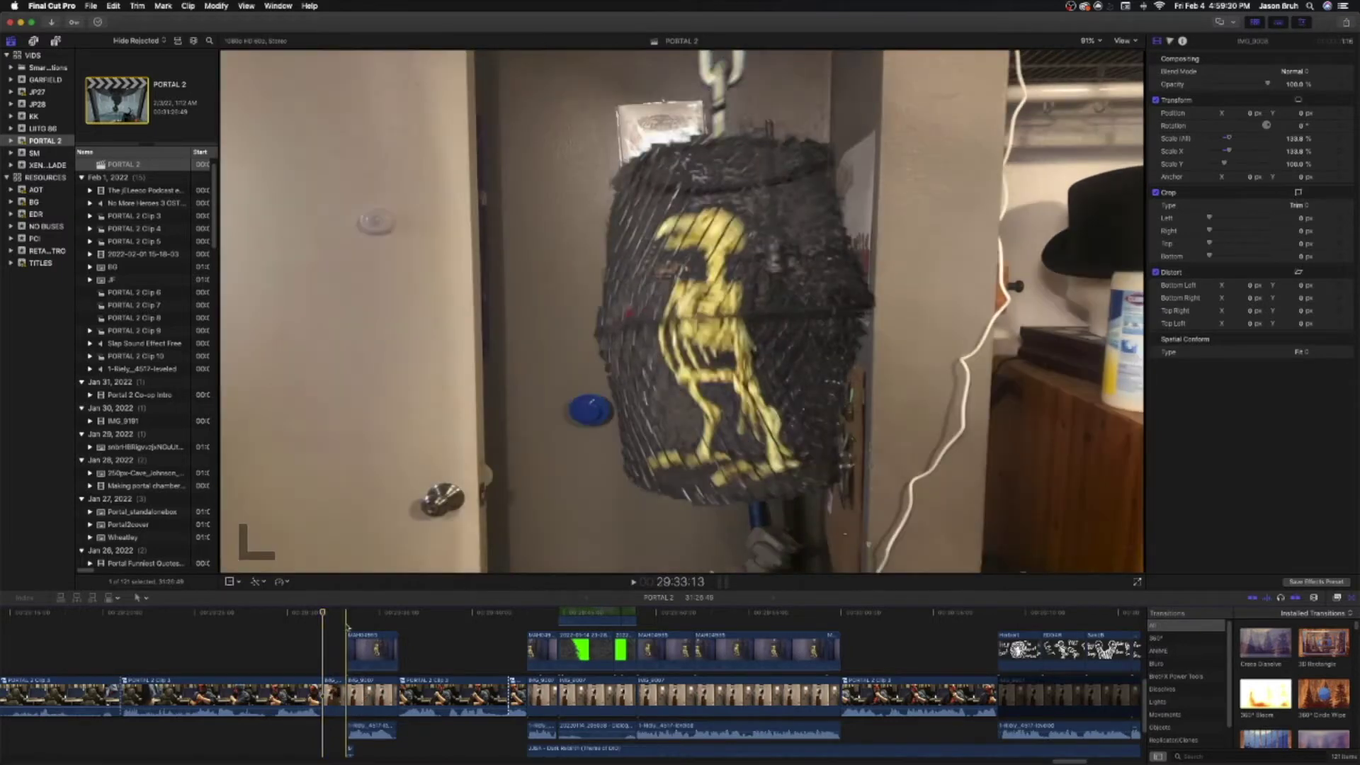
Step: Play the caged skeleton shot from 29:33:13, starting at the Minecraft door sound effect
{"action": "left_click", "coordinate": [349, 751]}
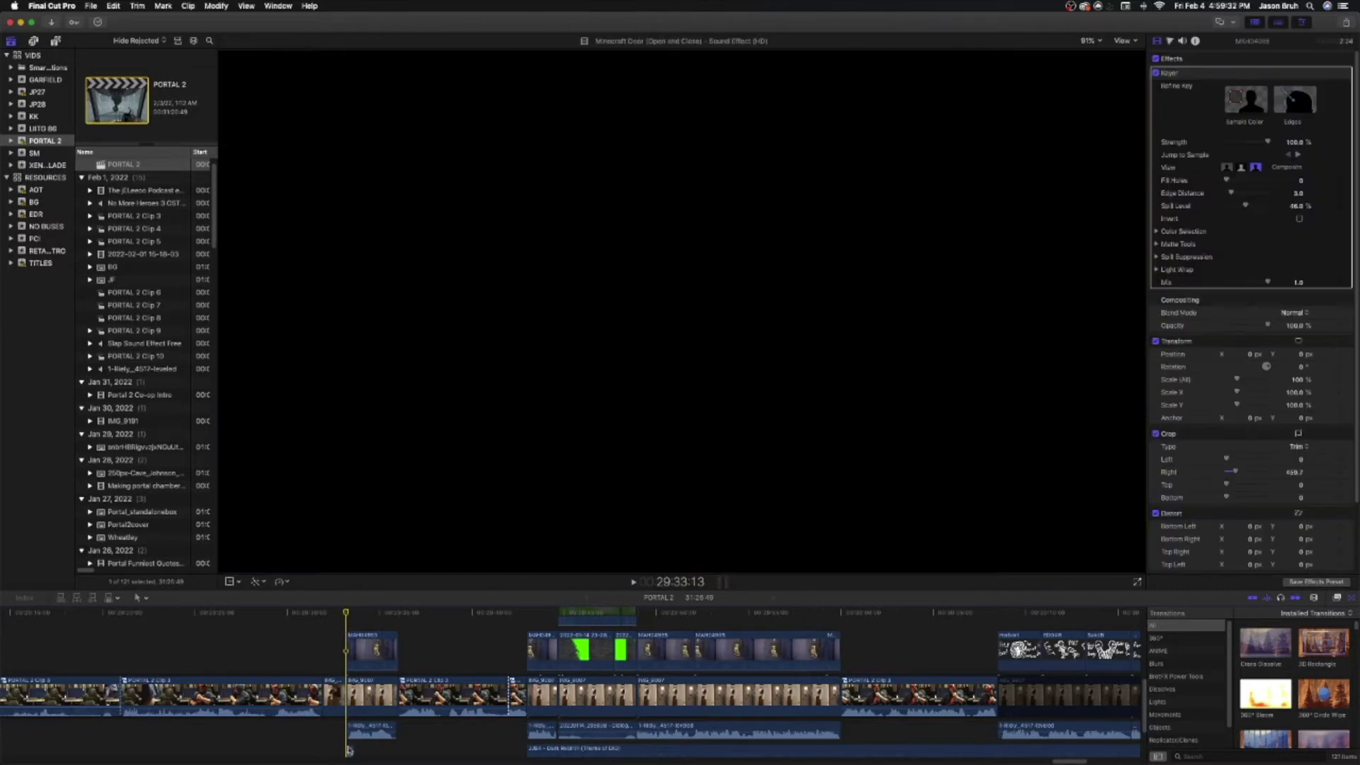
{"action": "scroll", "coordinate": [342, 744], "scroll_direction": "down", "scroll_amount": 3}
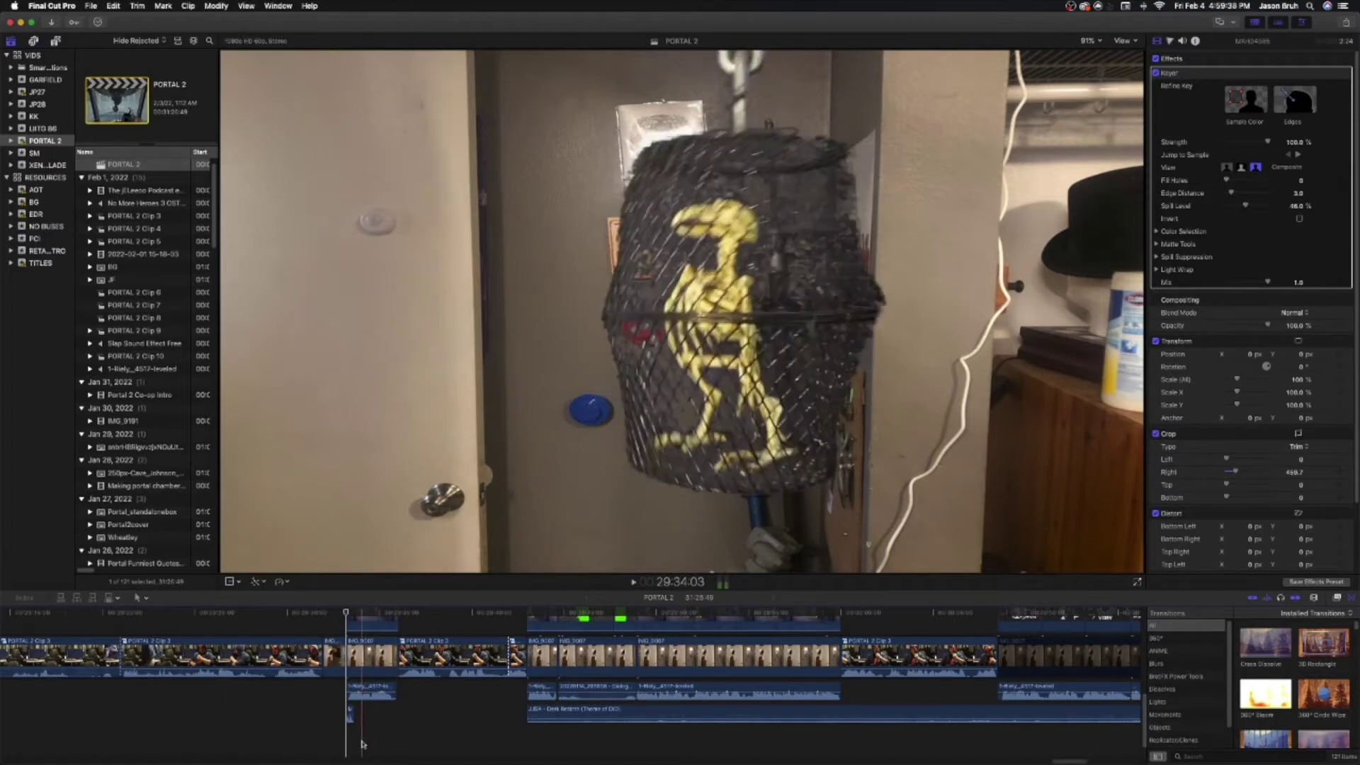
{"action": "key", "text": "space"}
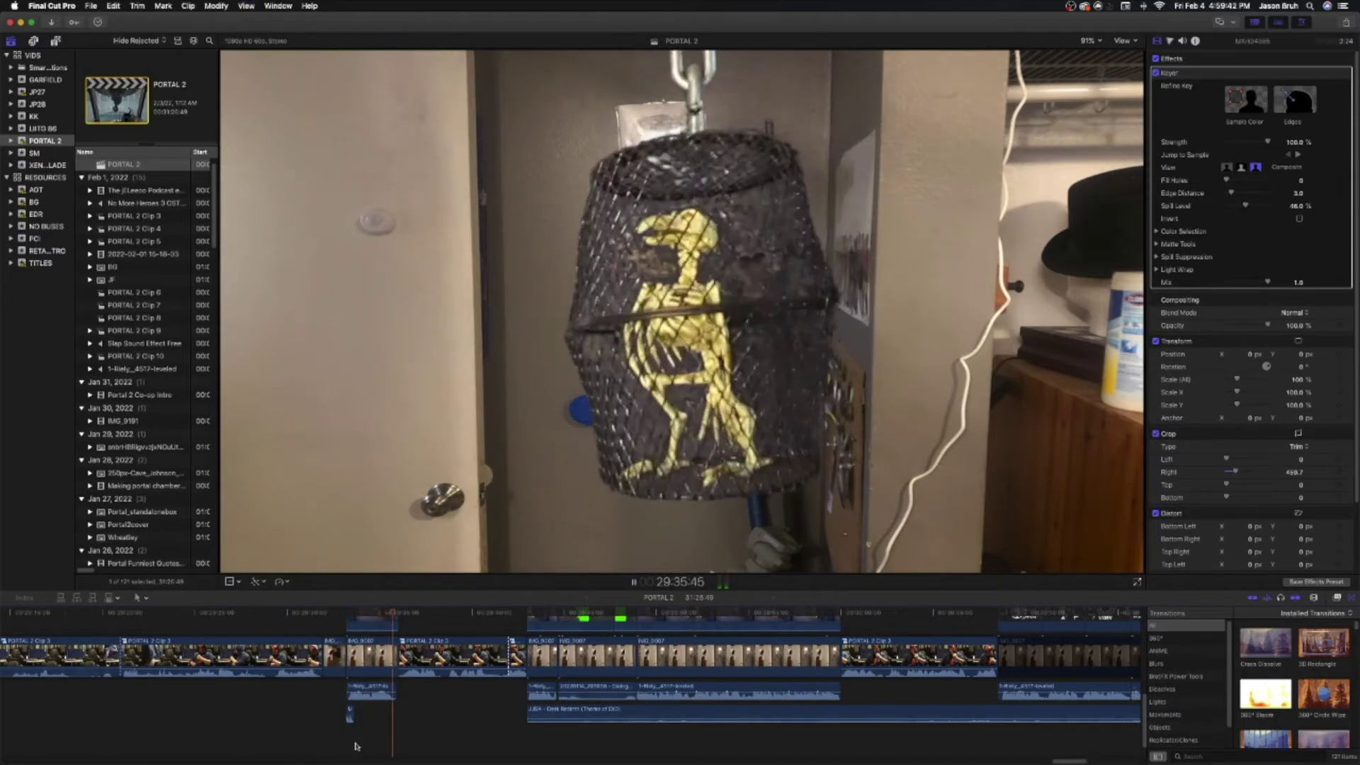
{"action": "key", "text": "space"}
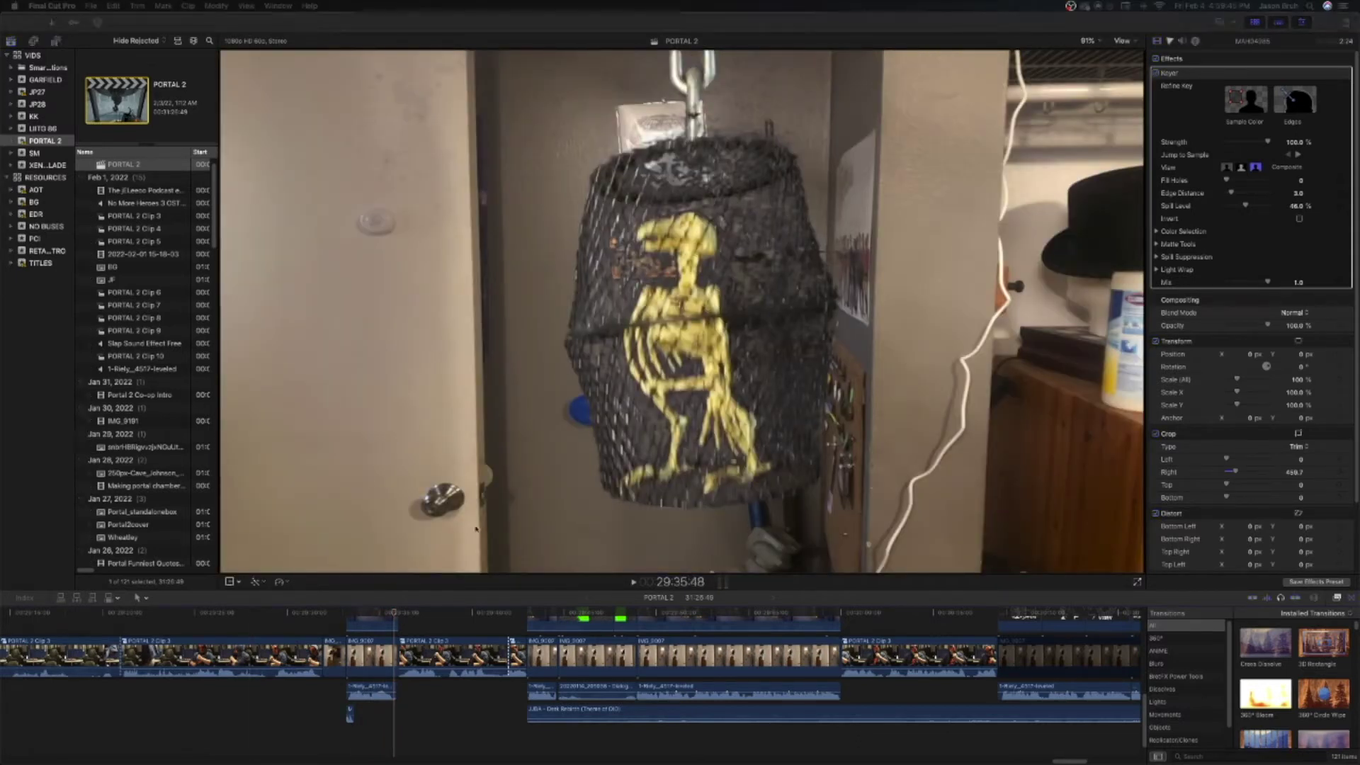
Step: Preview the original MP4 footage of the hanging skeleton cage in Finder from its beginning, and close the preview
{"action": "key", "text": "space"}
{"action": "left_click", "coordinate": [154, 680]}
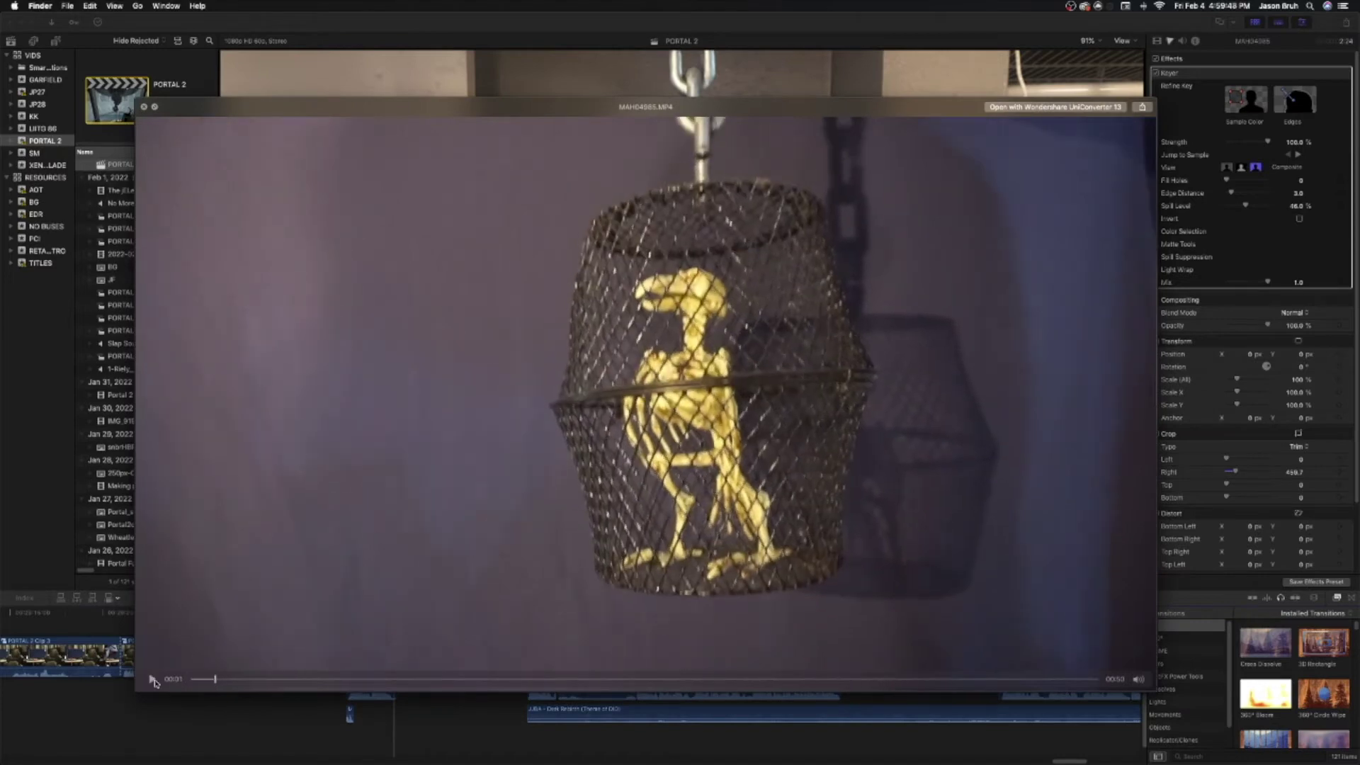
{"action": "mouse_move", "coordinate": [213, 681]}
{"action": "left_mouse_down"}
{"action": "mouse_move", "coordinate": [423, 685]}
{"action": "mouse_move", "coordinate": [622, 671]}
{"action": "mouse_move", "coordinate": [571, 672]}
{"action": "mouse_move", "coordinate": [696, 650]}
{"action": "mouse_move", "coordinate": [823, 679]}
{"action": "mouse_move", "coordinate": [191, 678]}
{"action": "left_mouse_up"}
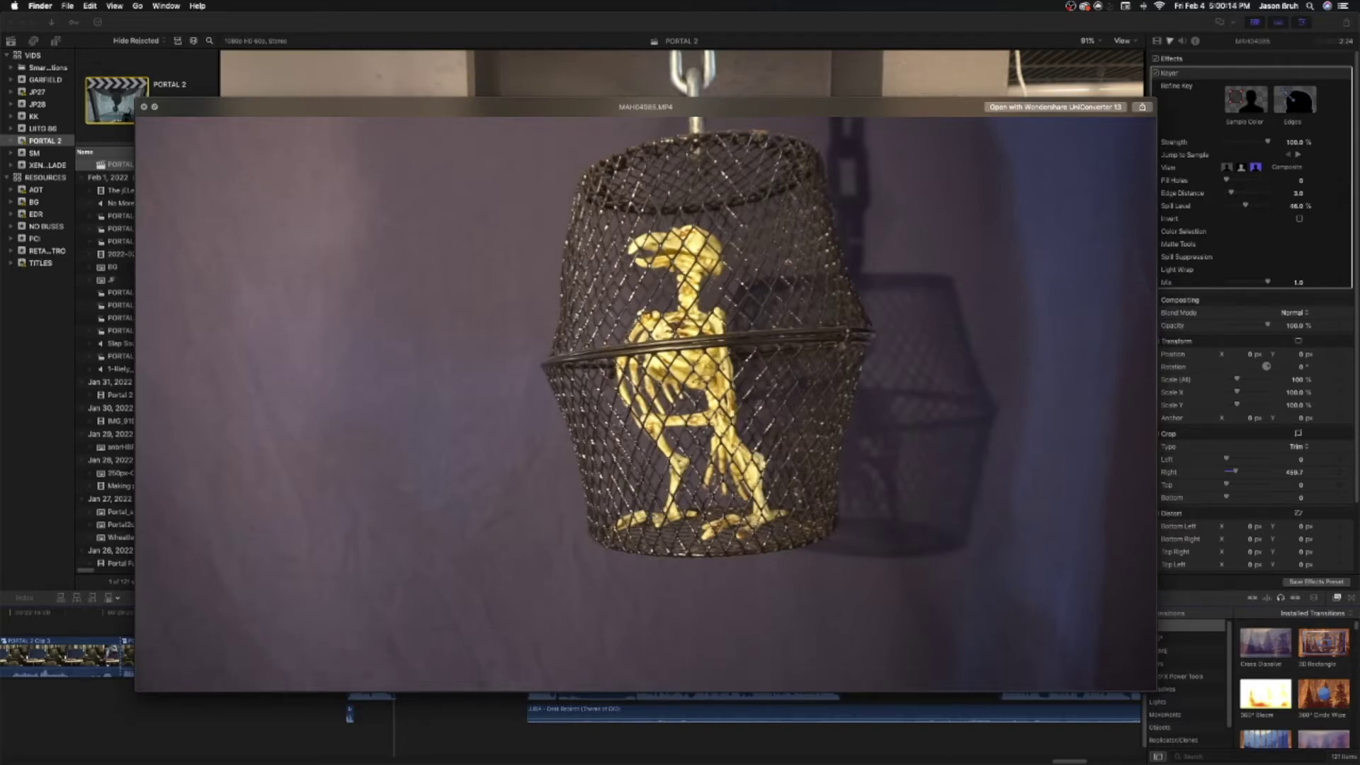
{"action": "key", "text": "space"}
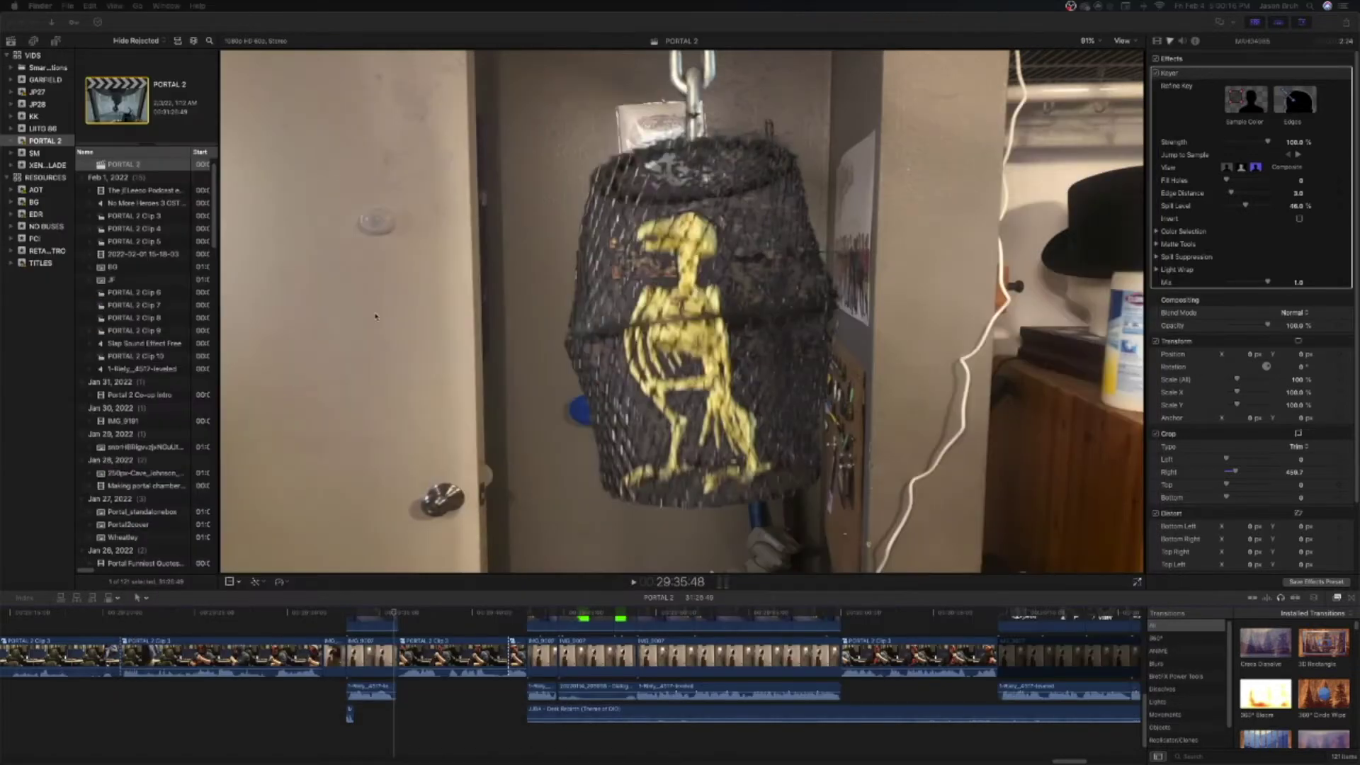
{"action": "left_click", "coordinate": [388, 94]}
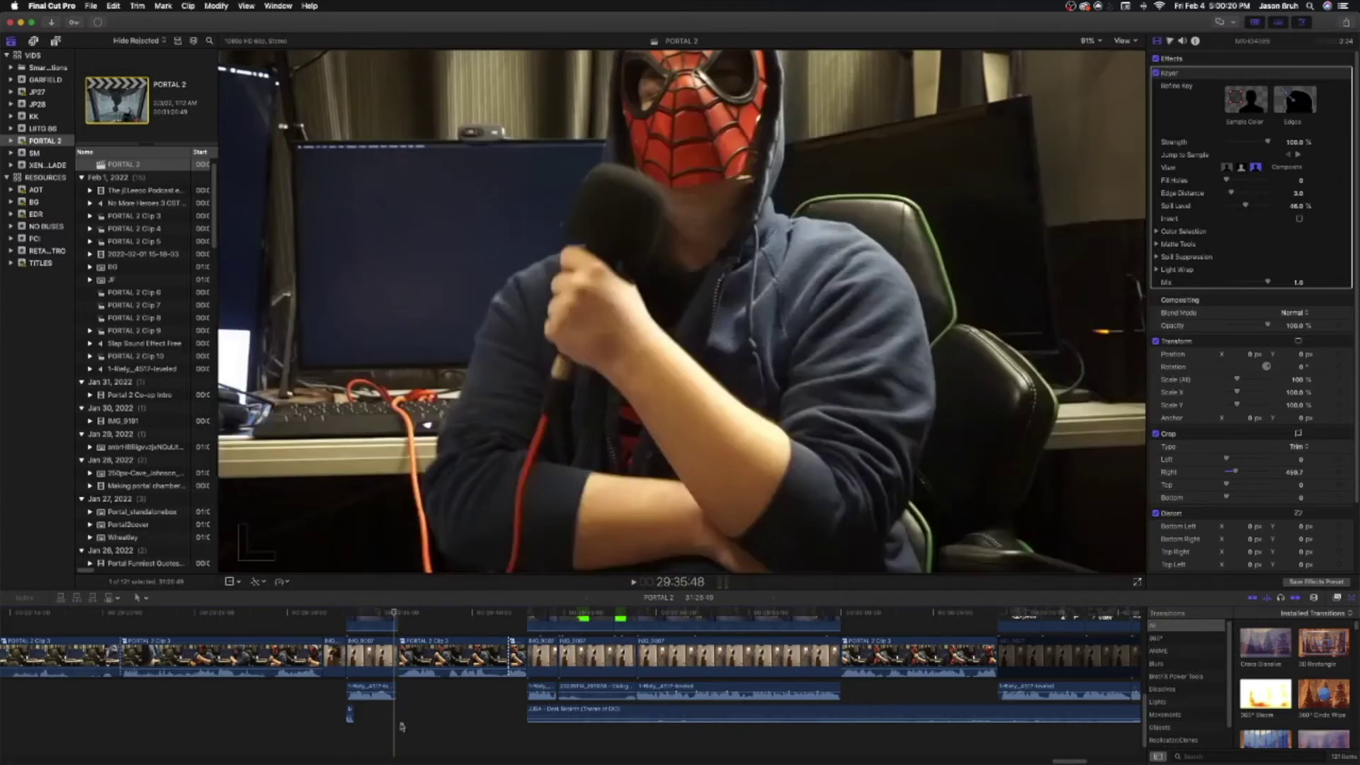
Step: Play the timeline from the start of the masked speaker clip at 29:36:02
{"action": "left_click", "coordinate": [399, 724]}
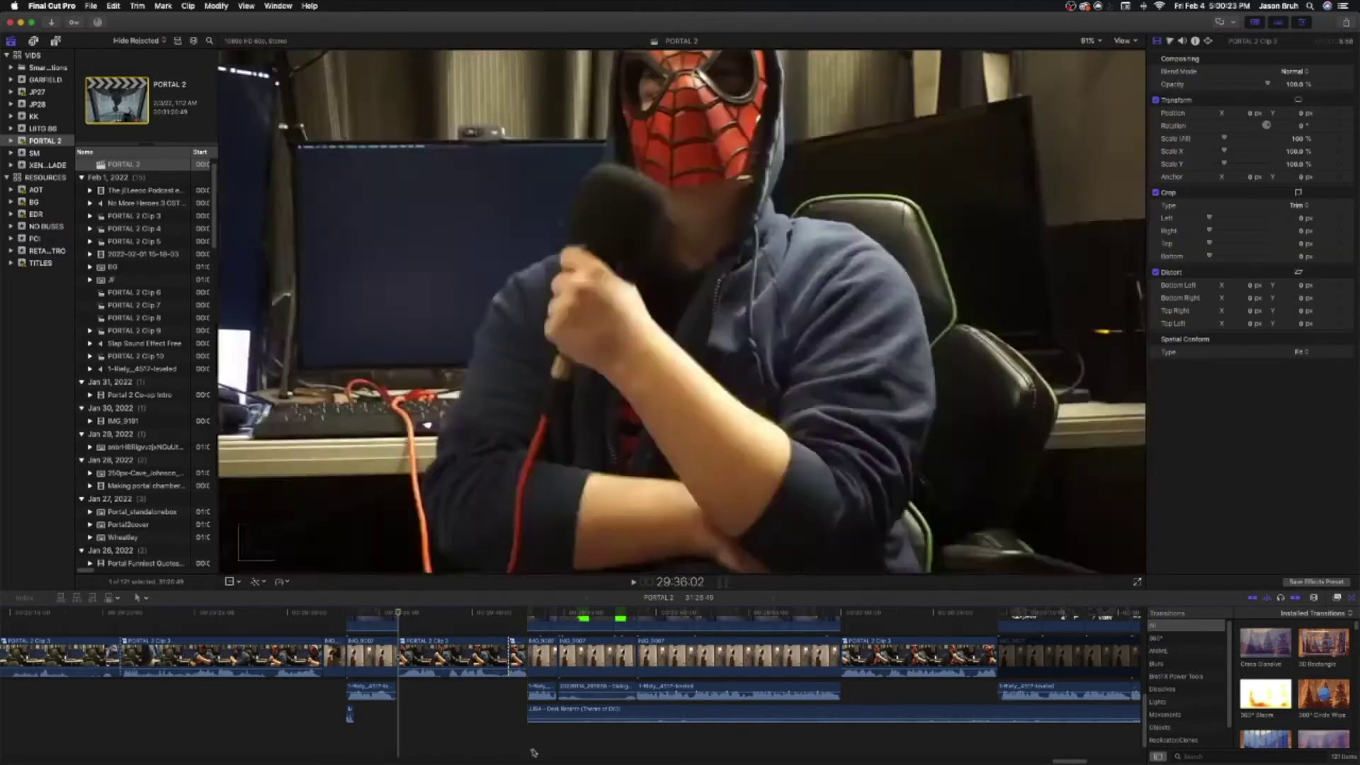
{"action": "left_click", "coordinate": [527, 754]}
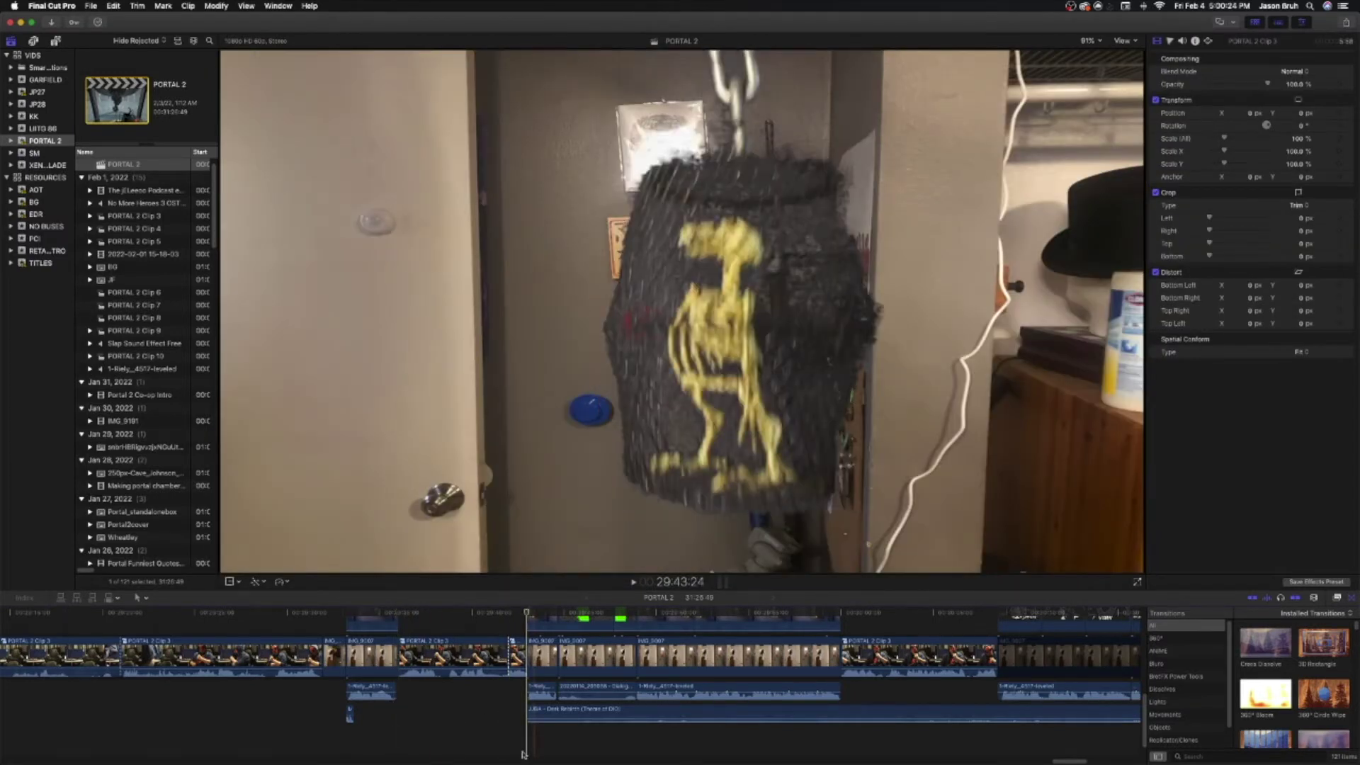
{"action": "scroll", "coordinate": [400, 741], "scroll_direction": "up", "scroll_amount": 2}
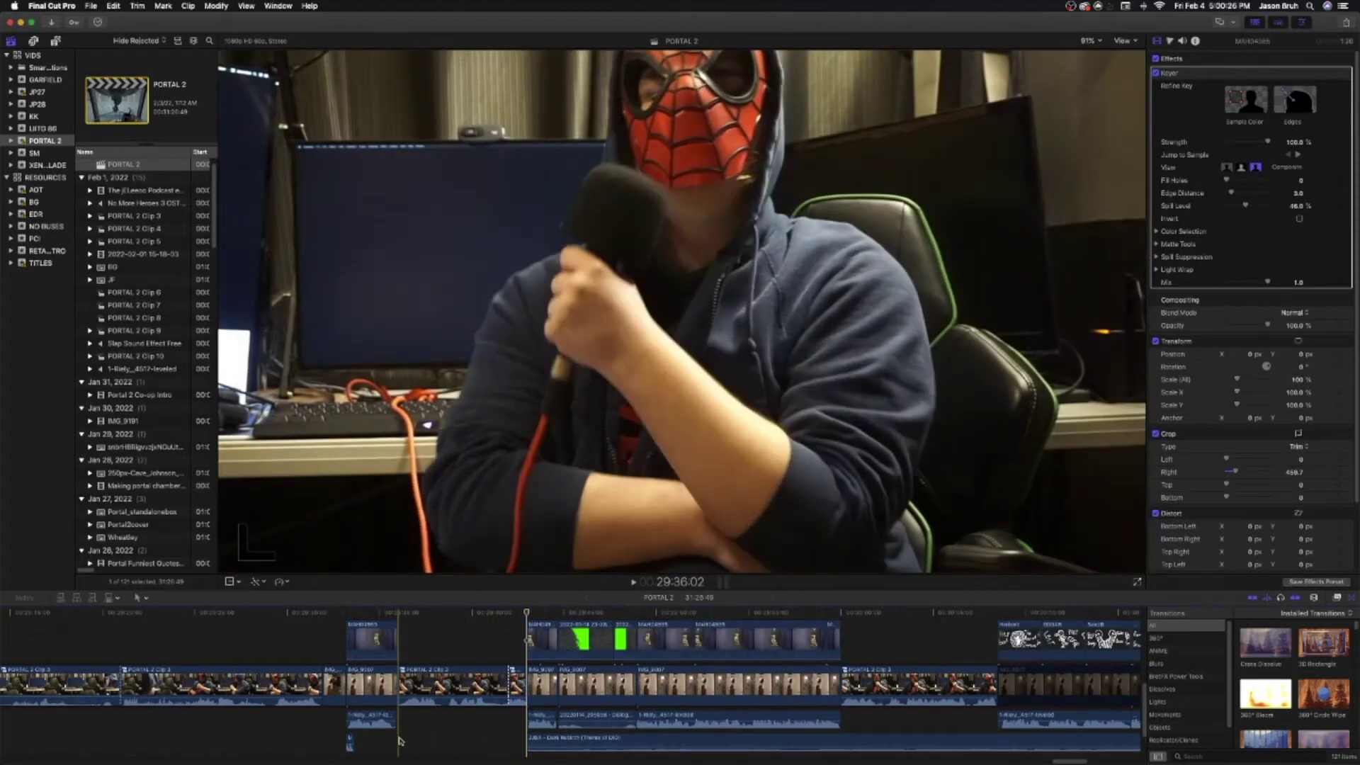
{"action": "left_click", "coordinate": [398, 740]}
{"action": "key", "text": "space"}
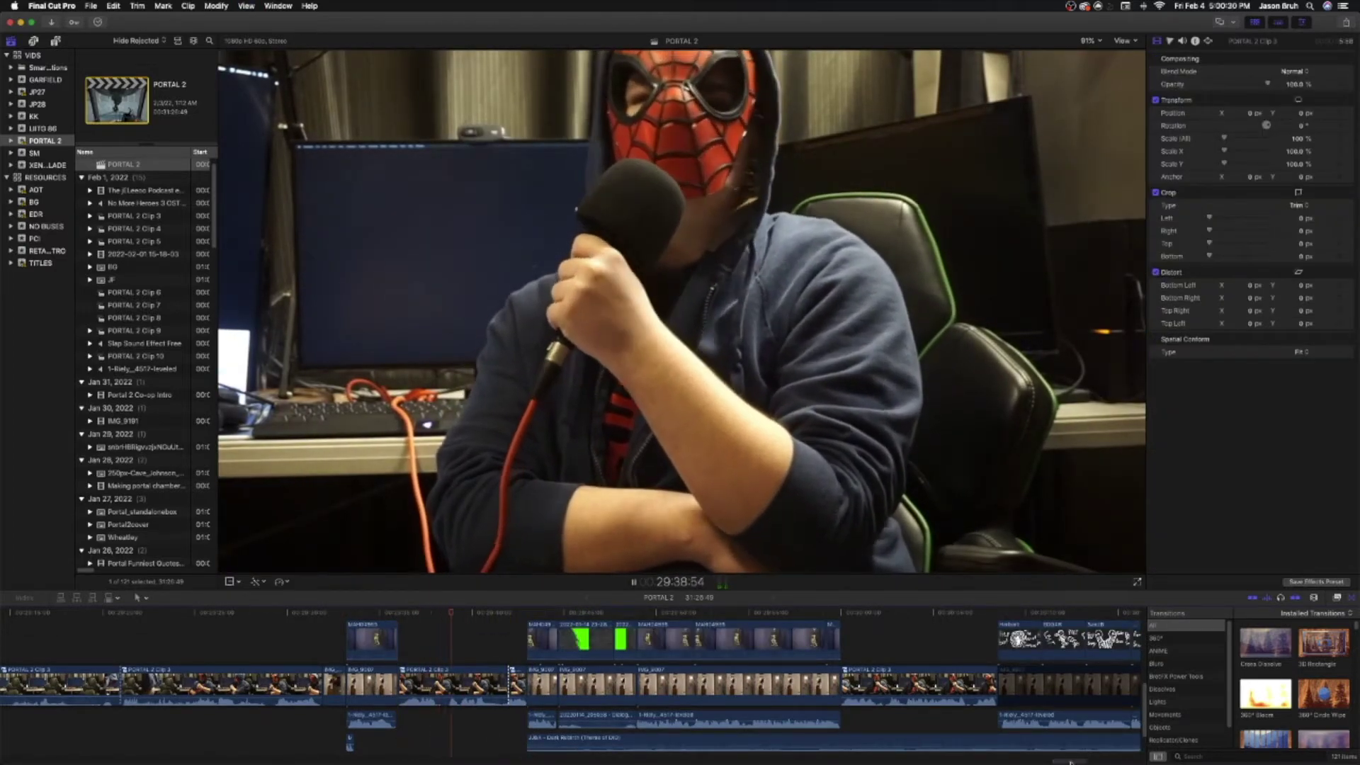
Step: Watch the playback through the HERBERT title and the following cage shots while checking their layers, and stop it
{"action": "scroll", "coordinate": [1069, 761], "scroll_direction": "right", "scroll_amount": 5}
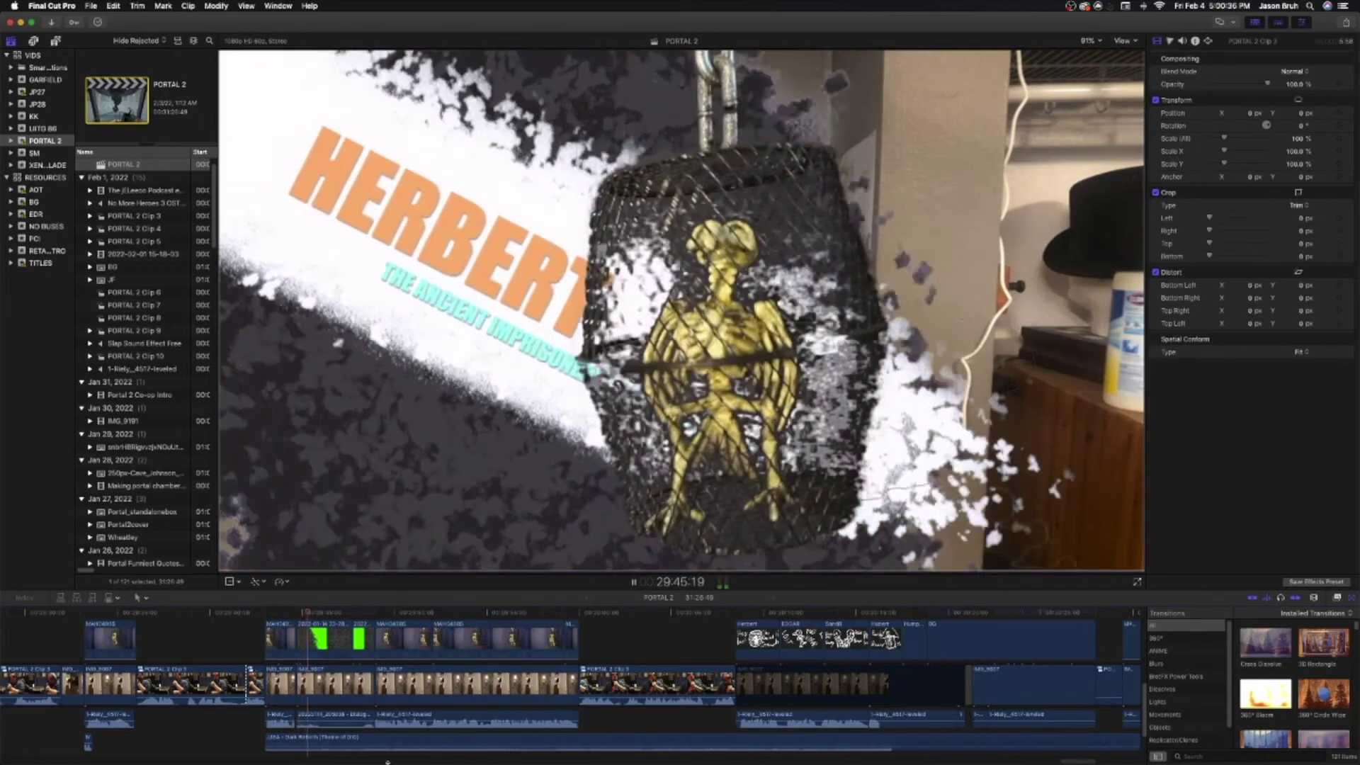
{"action": "scroll", "coordinate": [388, 757], "scroll_direction": "down", "scroll_amount": 3}
{"action": "scroll", "coordinate": [368, 756], "scroll_direction": "up", "scroll_amount": 3}
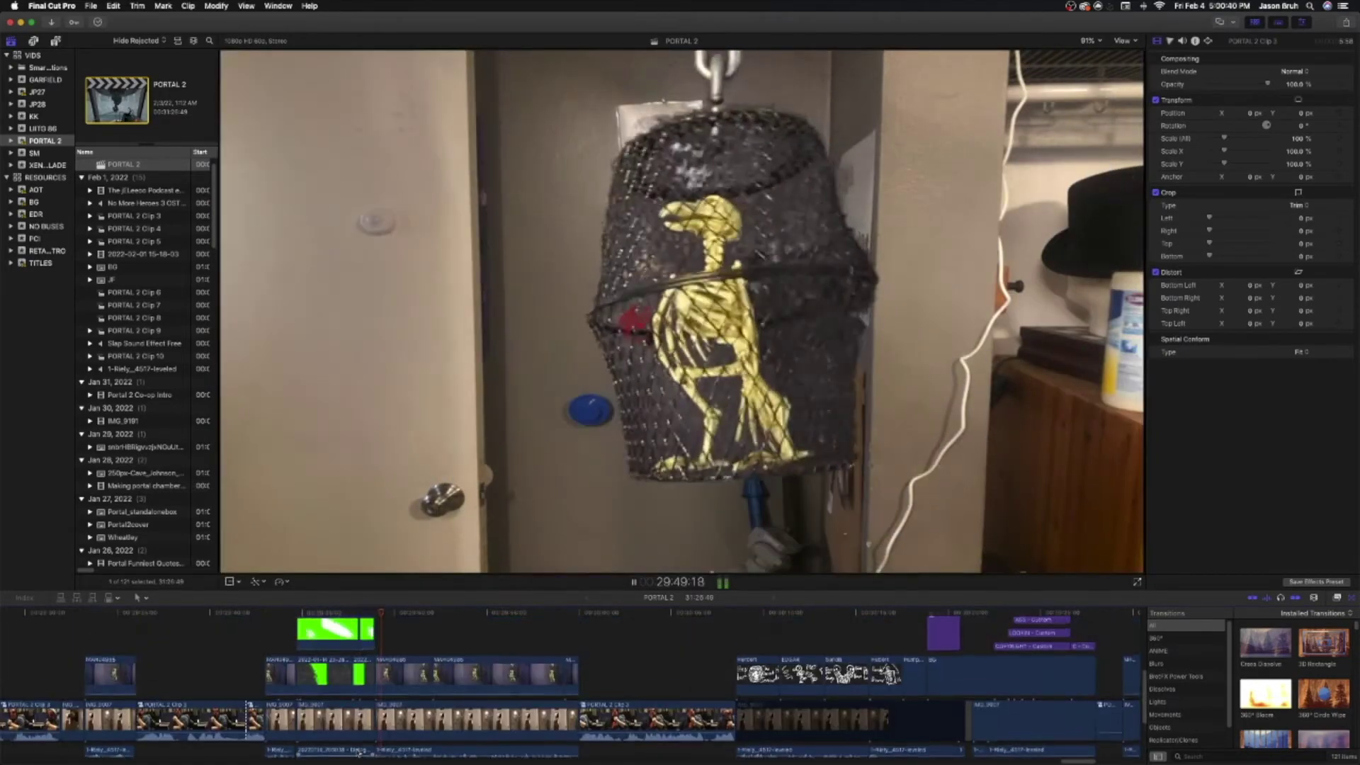
{"action": "scroll", "coordinate": [358, 753], "scroll_direction": "down", "scroll_amount": 3}
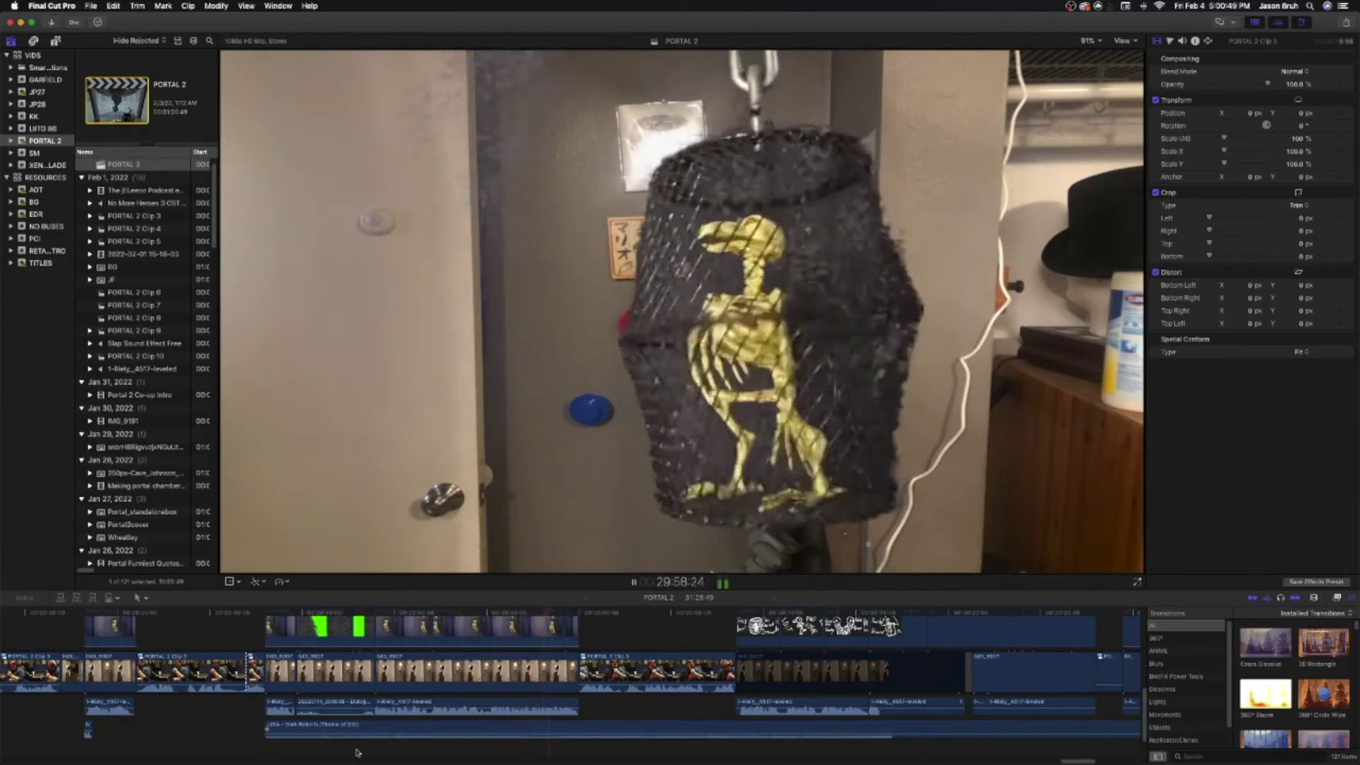
{"action": "key", "text": "space"}
Step: Play the HERBERT title section from 29:44:37 through the end of its stacked layers, and stop the playback
{"action": "left_click", "coordinate": [266, 750]}
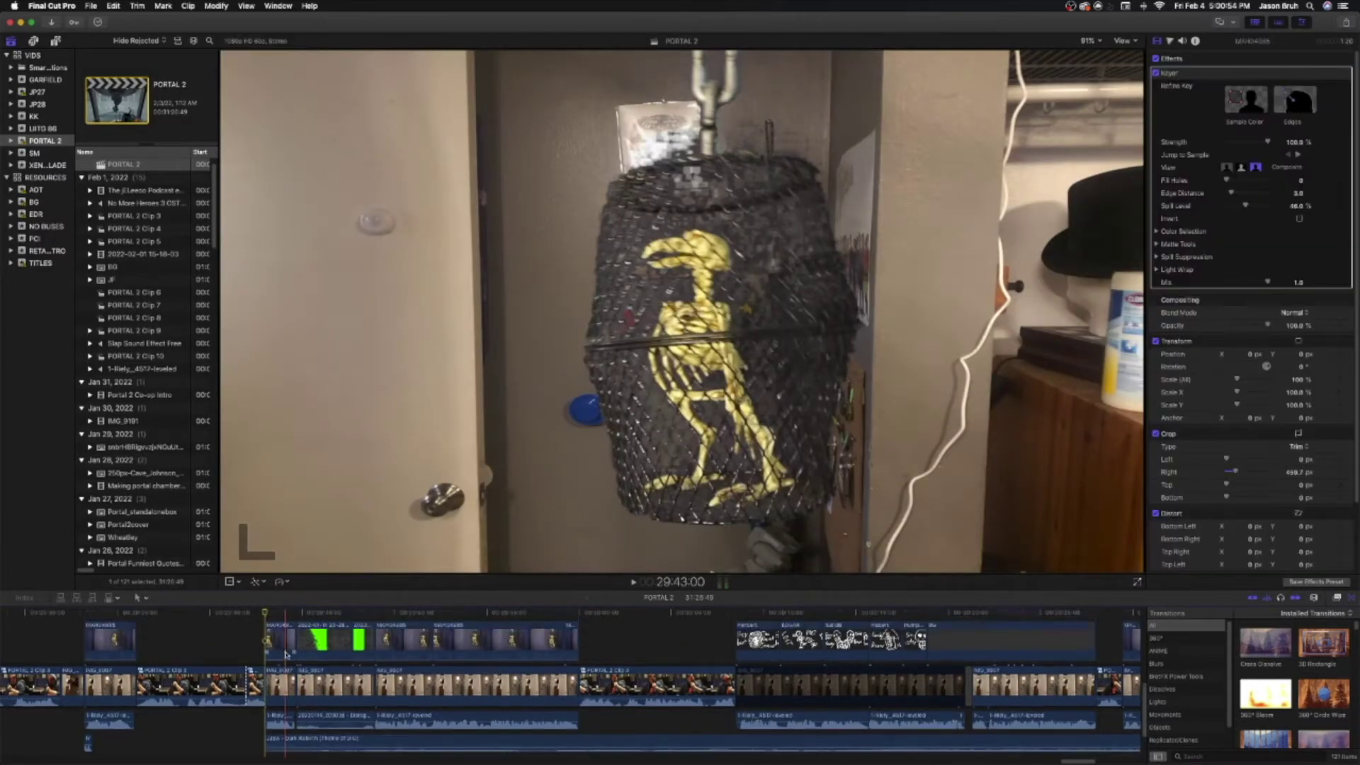
{"action": "scroll", "coordinate": [286, 680], "scroll_direction": "up", "scroll_amount": 5}
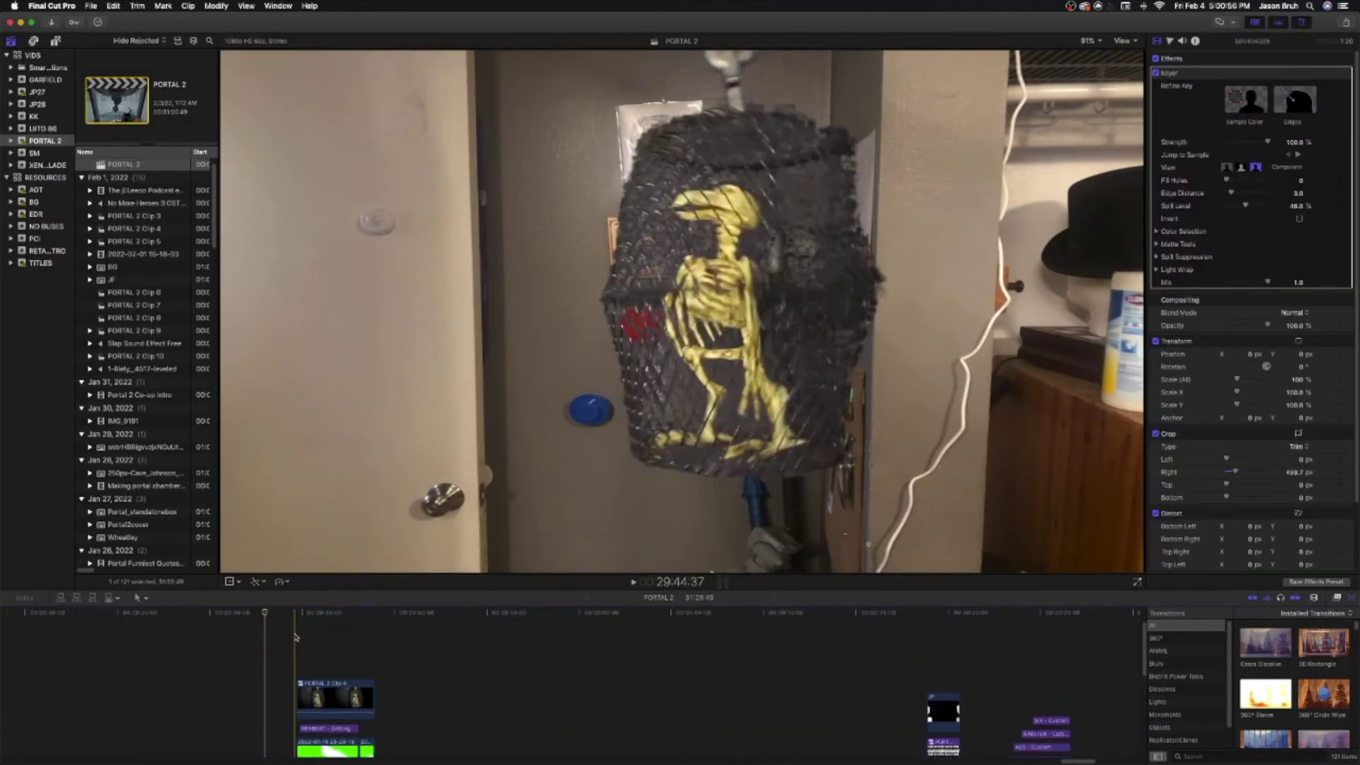
{"action": "left_click", "coordinate": [295, 638]}
{"action": "key", "text": "space"}
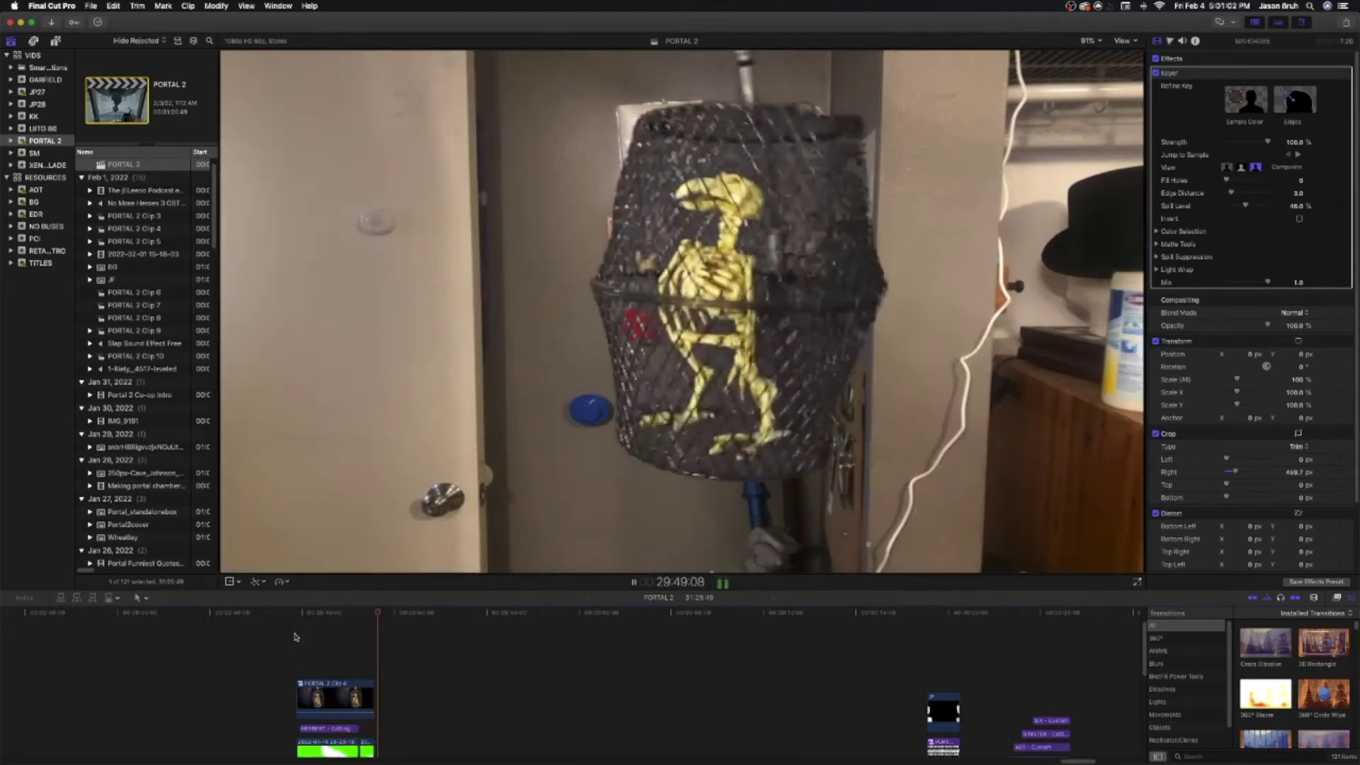
{"action": "key", "text": "space"}
{"action": "left_click", "coordinate": [307, 644]}
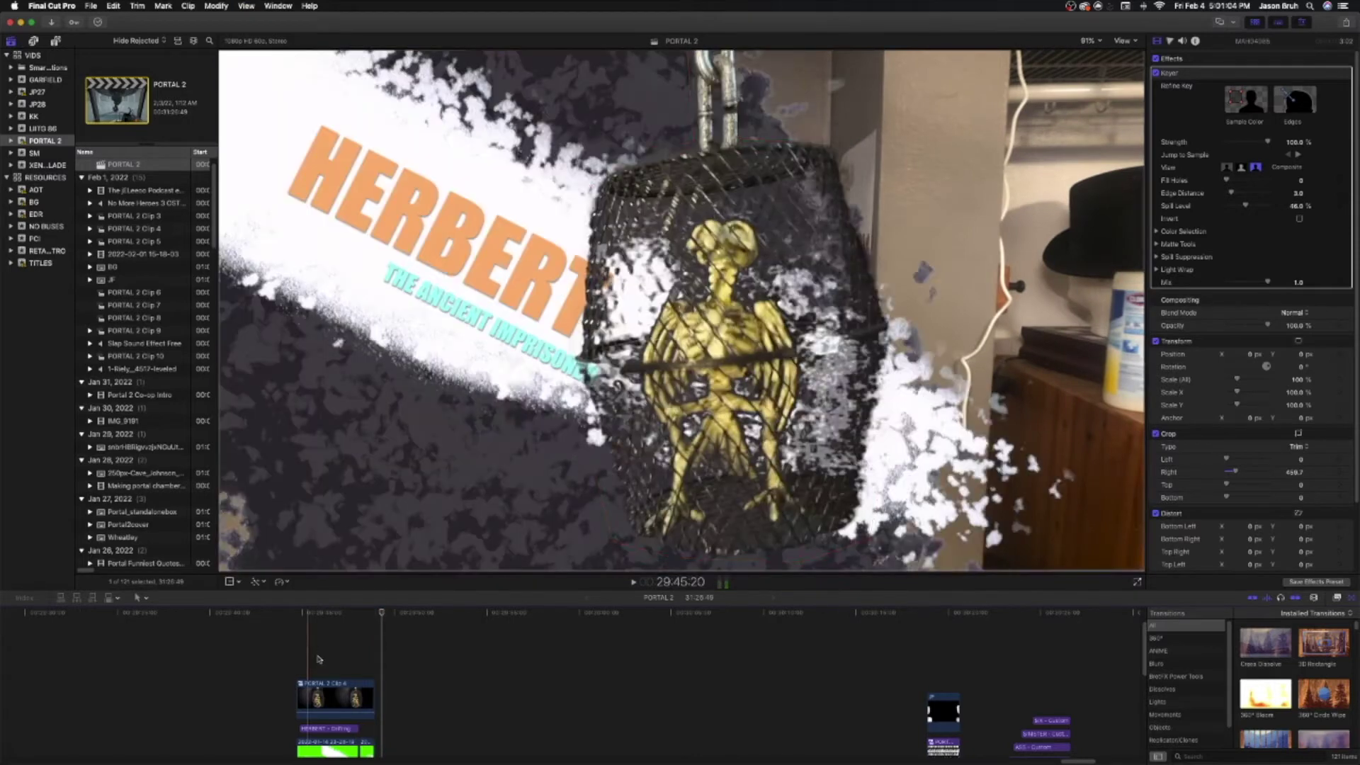
Step: Try to pull control point 2 of the cage clip's draw mask outward at 29:45:54, and undo the moves
{"action": "left_click", "coordinate": [318, 691]}
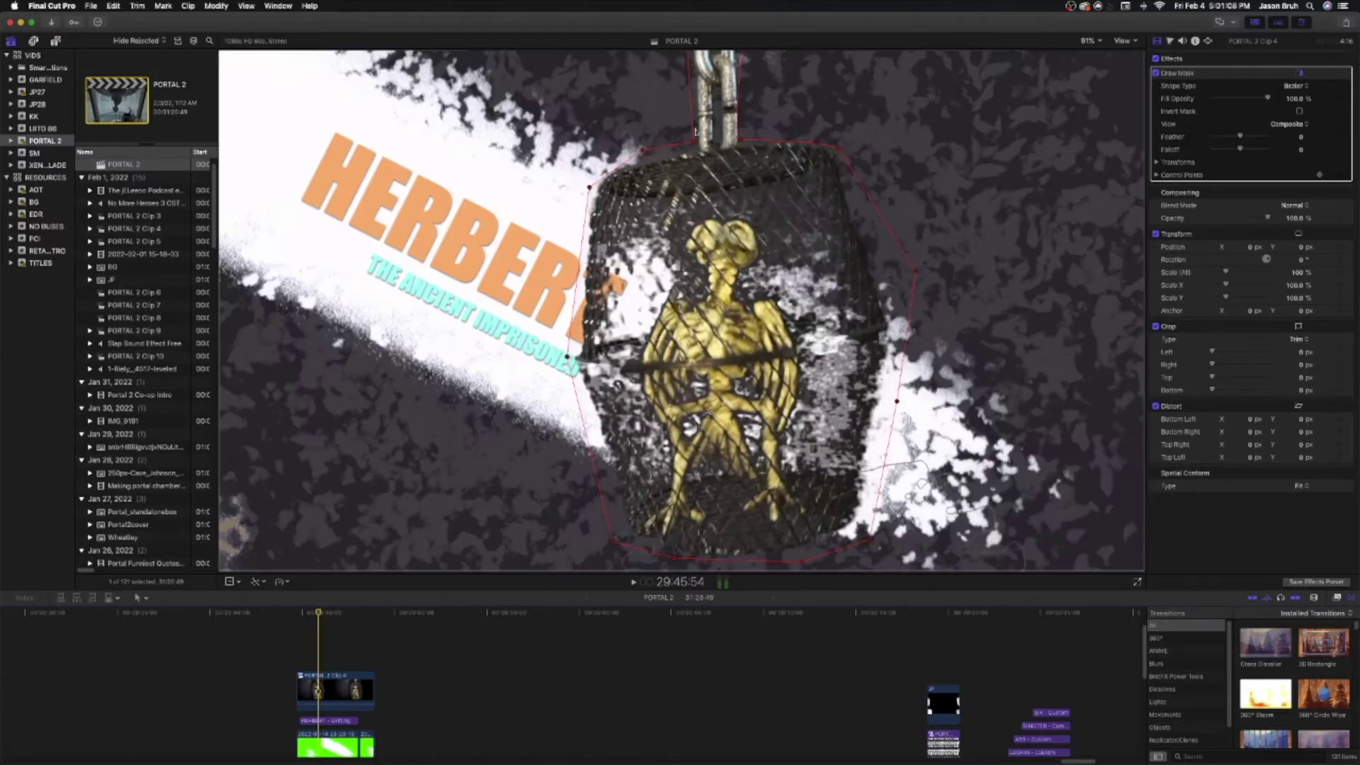
{"action": "left_click", "coordinate": [693, 141]}
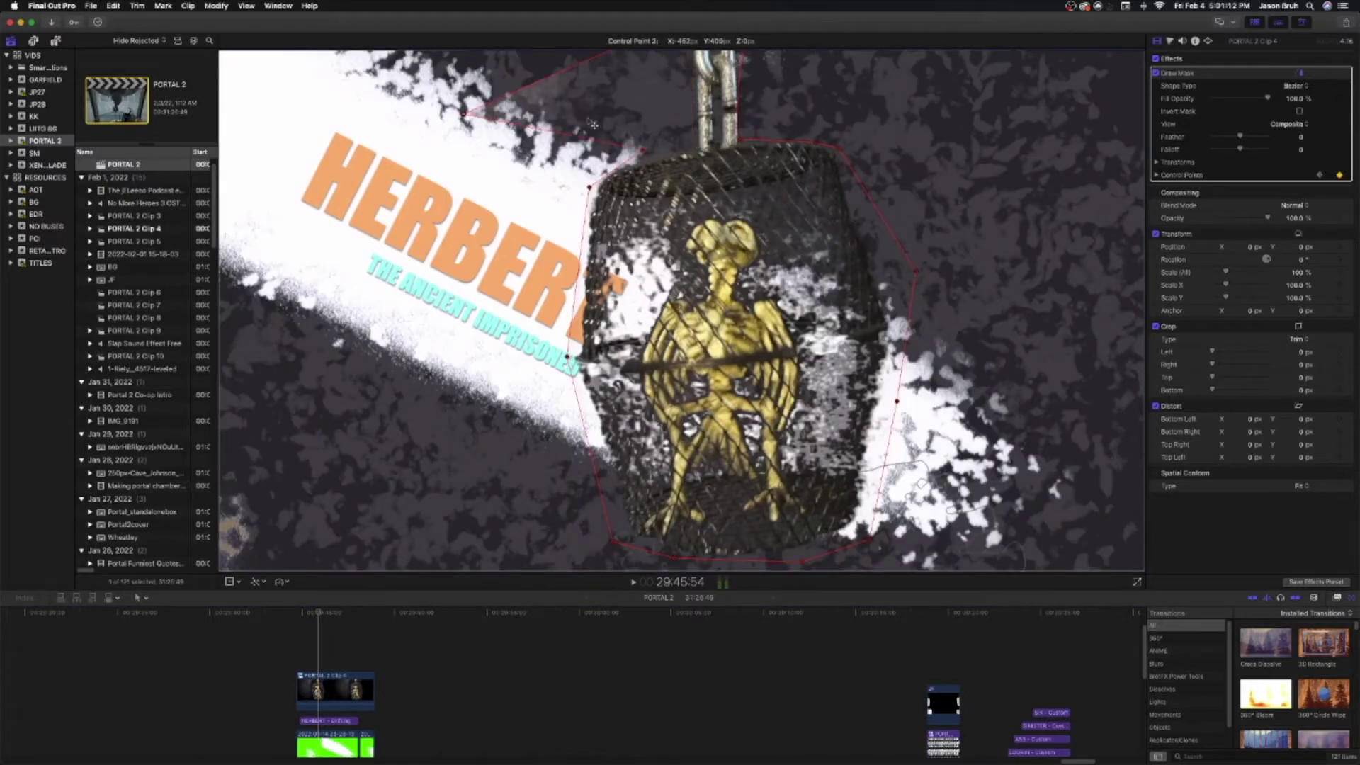
{"action": "left_click_drag", "start_coordinate": [463, 114], "coordinate": [417, 109]}
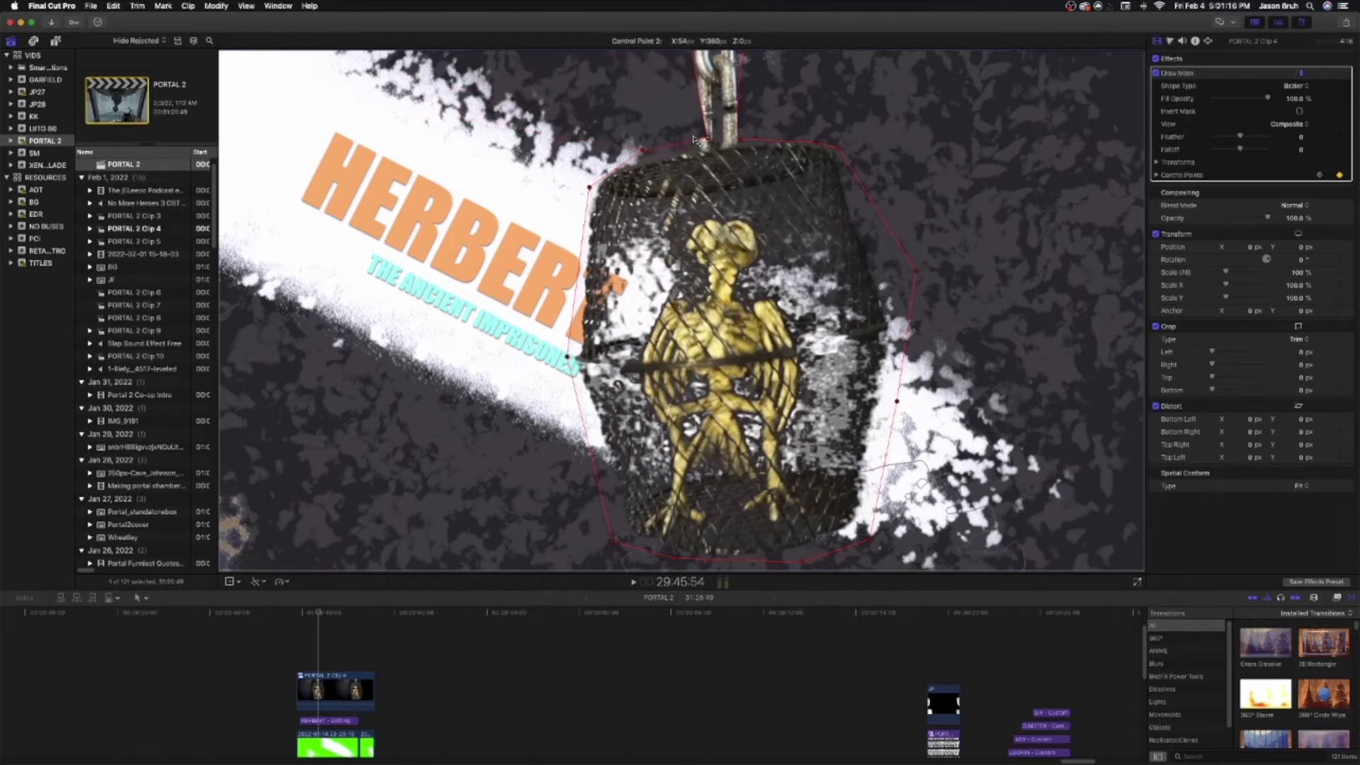
{"action": "key", "text": "super+z"}
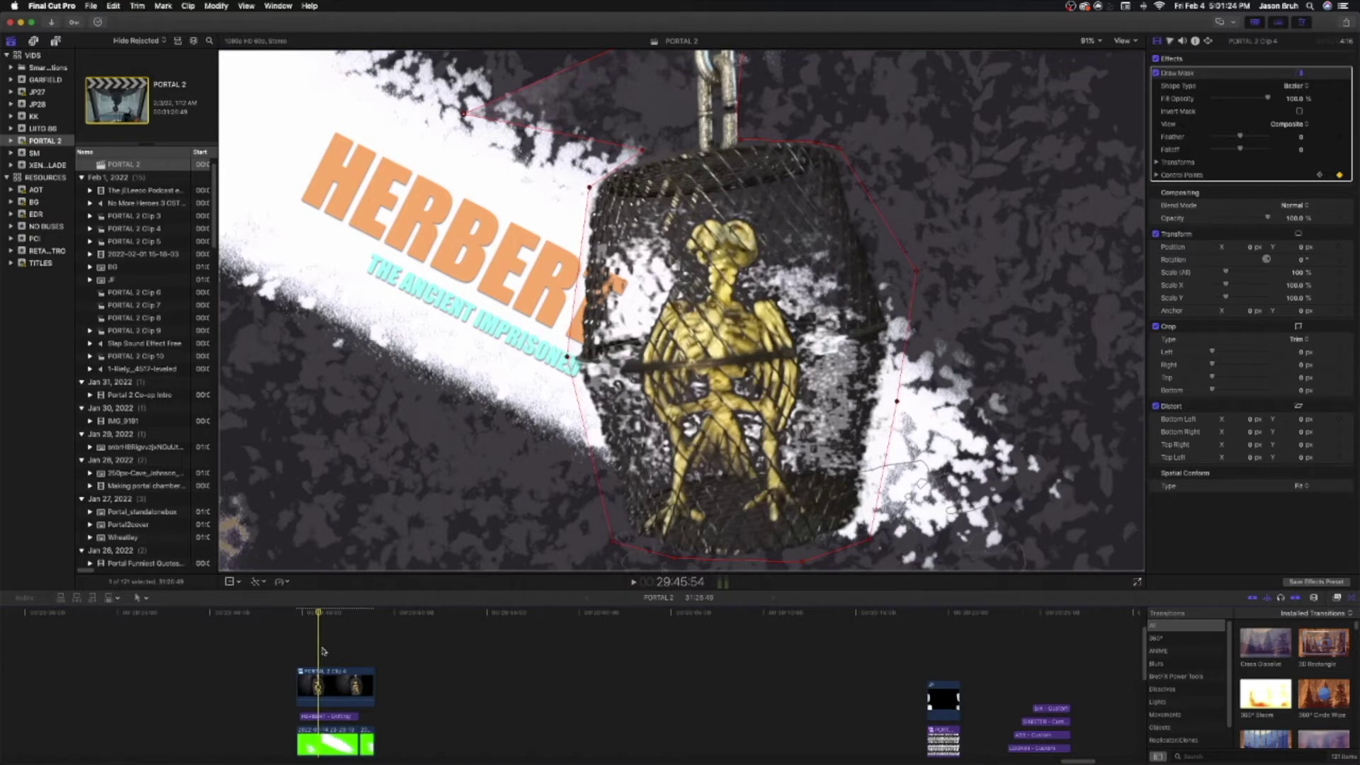
{"action": "key", "text": "super+z"}
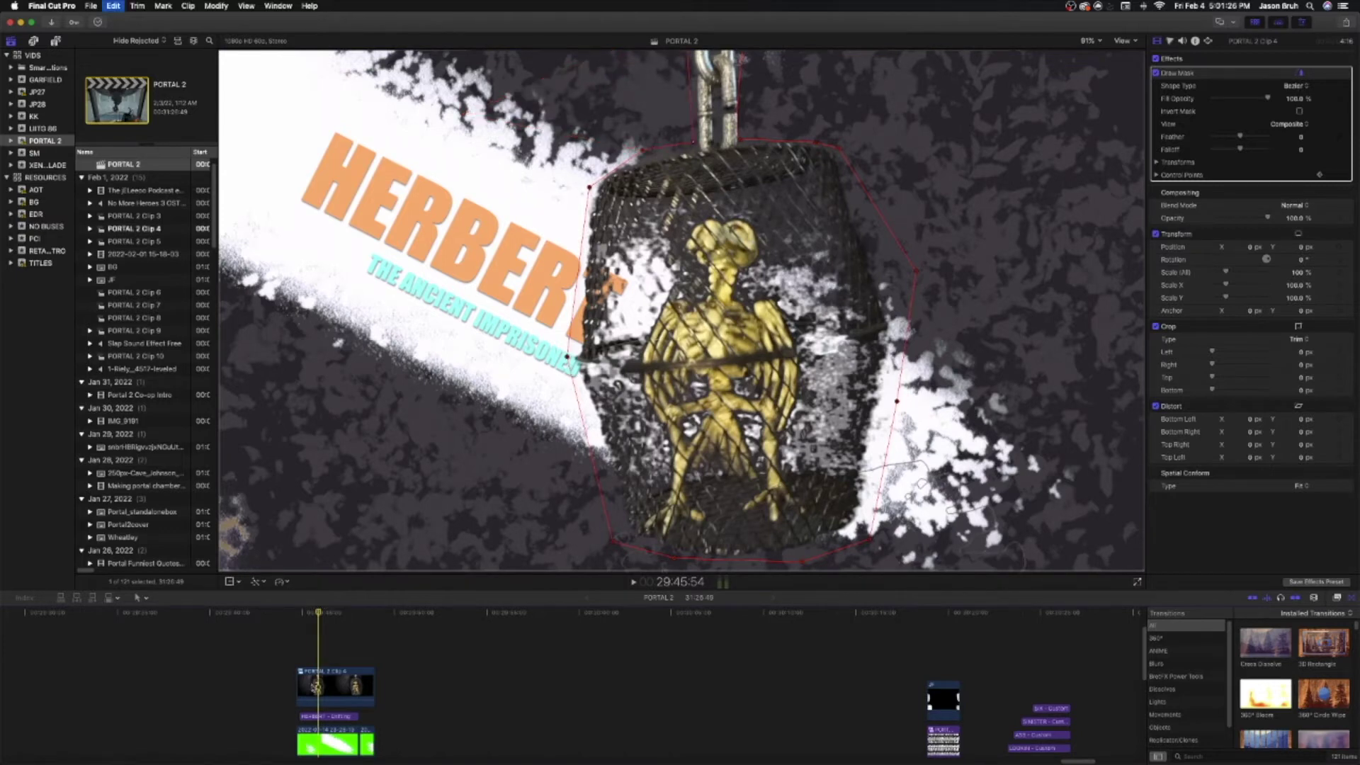
Step: Look up the Drifting preset among the installed titles, and show the HERBERT title's inspector settings
{"action": "scroll", "coordinate": [314, 697], "scroll_direction": "down", "scroll_amount": 3}
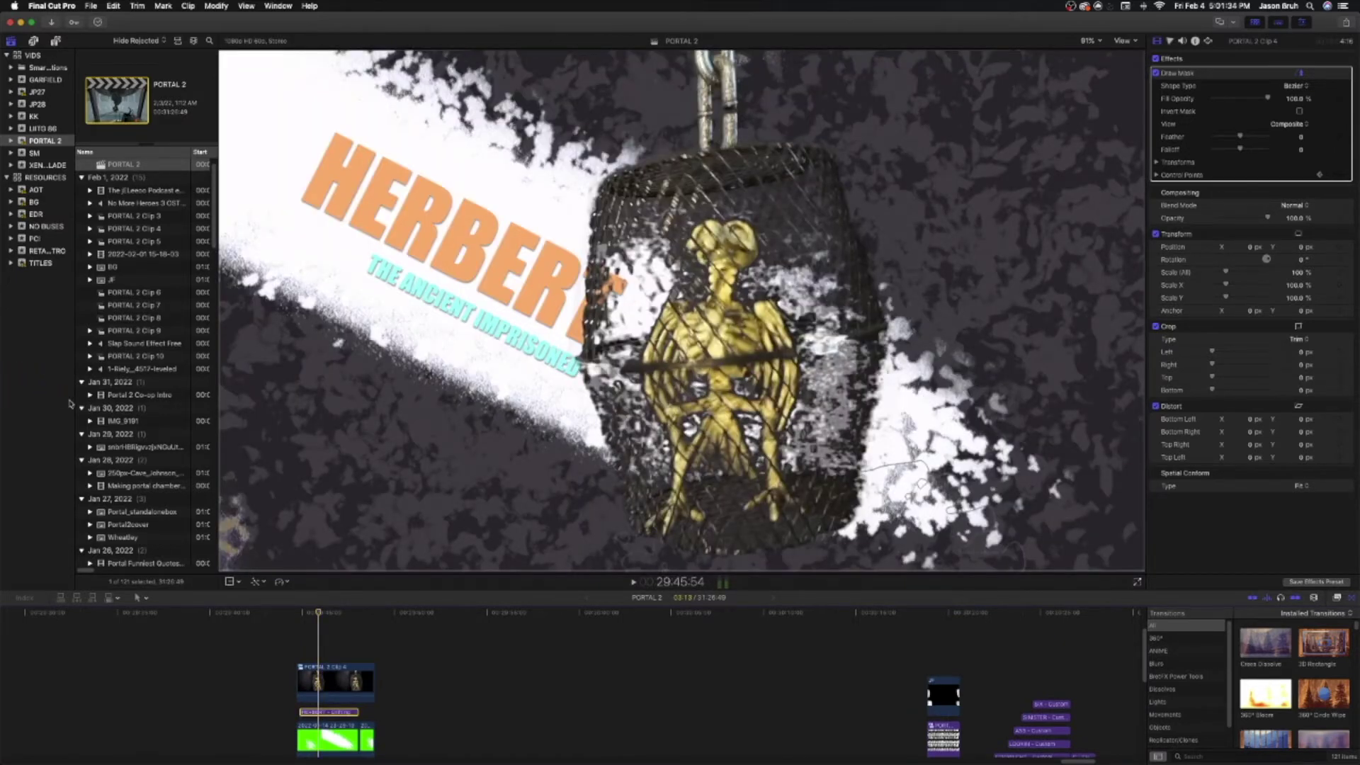
{"action": "key", "text": "alt+super+1"}
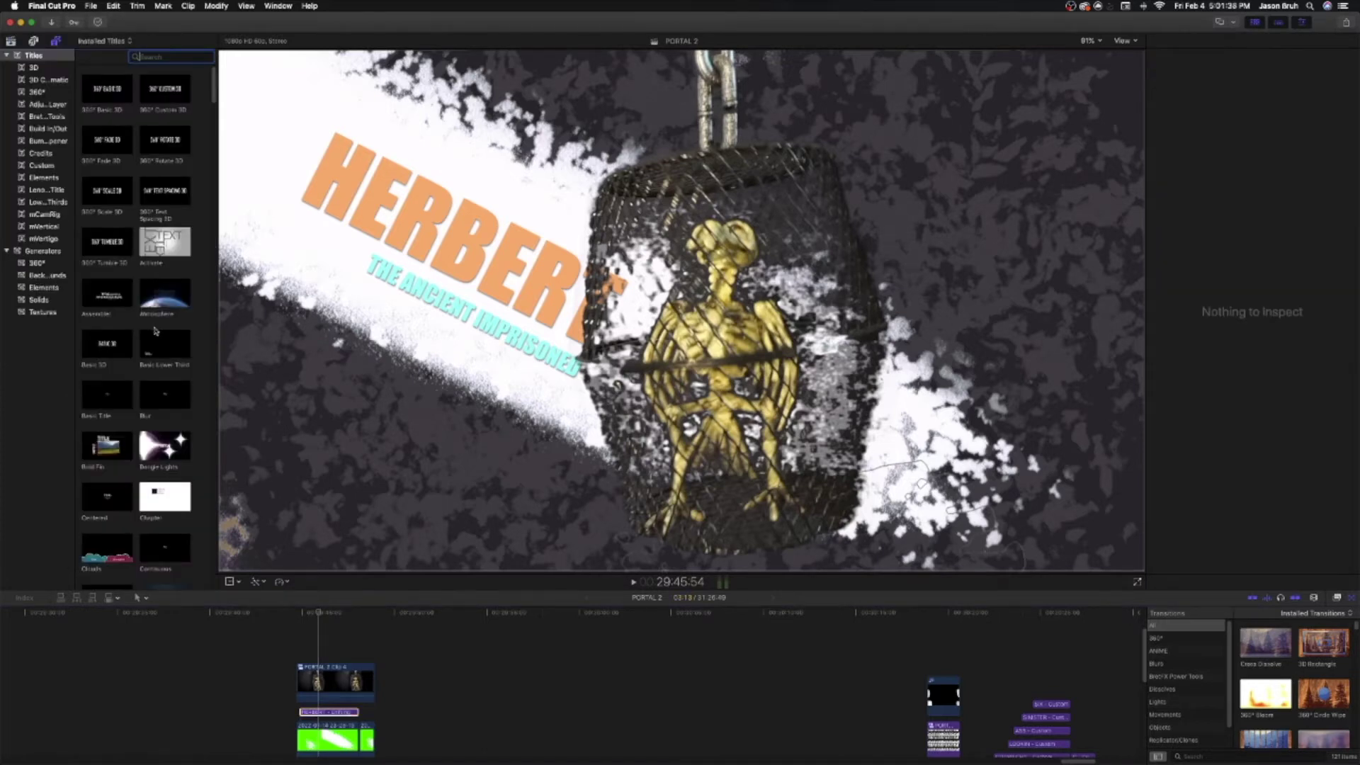
{"action": "scroll", "coordinate": [150, 359], "scroll_direction": "down", "scroll_amount": 6}
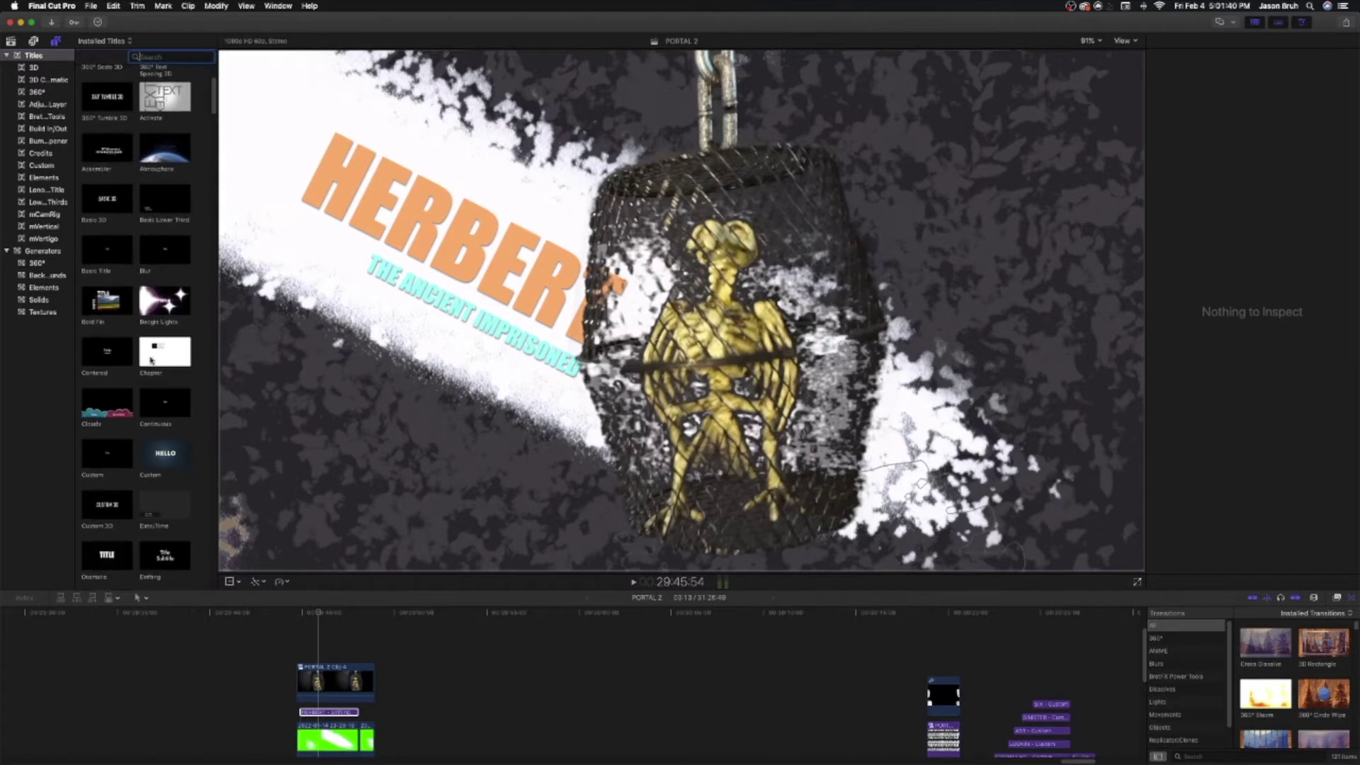
{"action": "scroll", "coordinate": [150, 359], "scroll_direction": "down", "scroll_amount": 3}
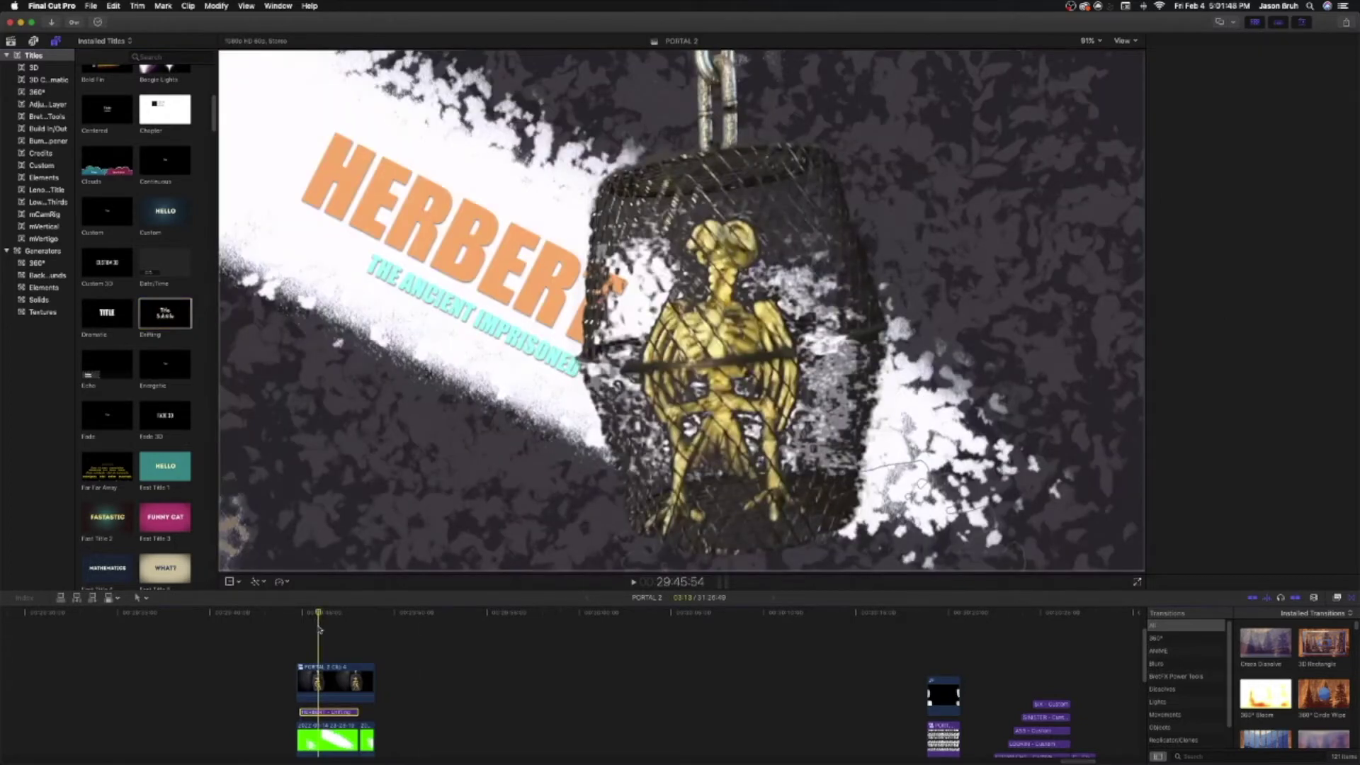
{"action": "key", "text": "super+4"}
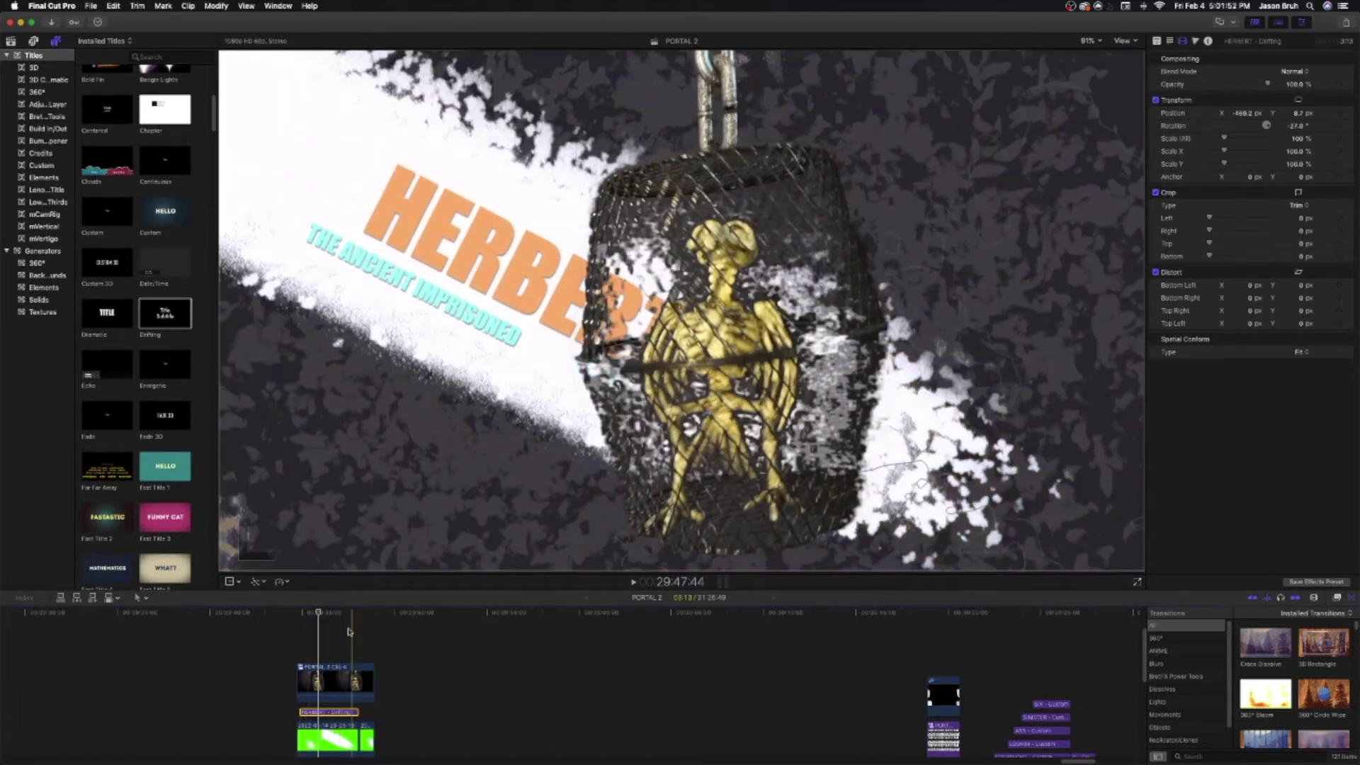
Step: Preview the original MOV gameplay footage in Finder, skip through its final part, and close the preview
{"action": "scroll", "coordinate": [325, 631], "scroll_direction": "down", "scroll_amount": 3}
{"action": "scroll", "coordinate": [312, 634], "scroll_direction": "down", "scroll_amount": 5}
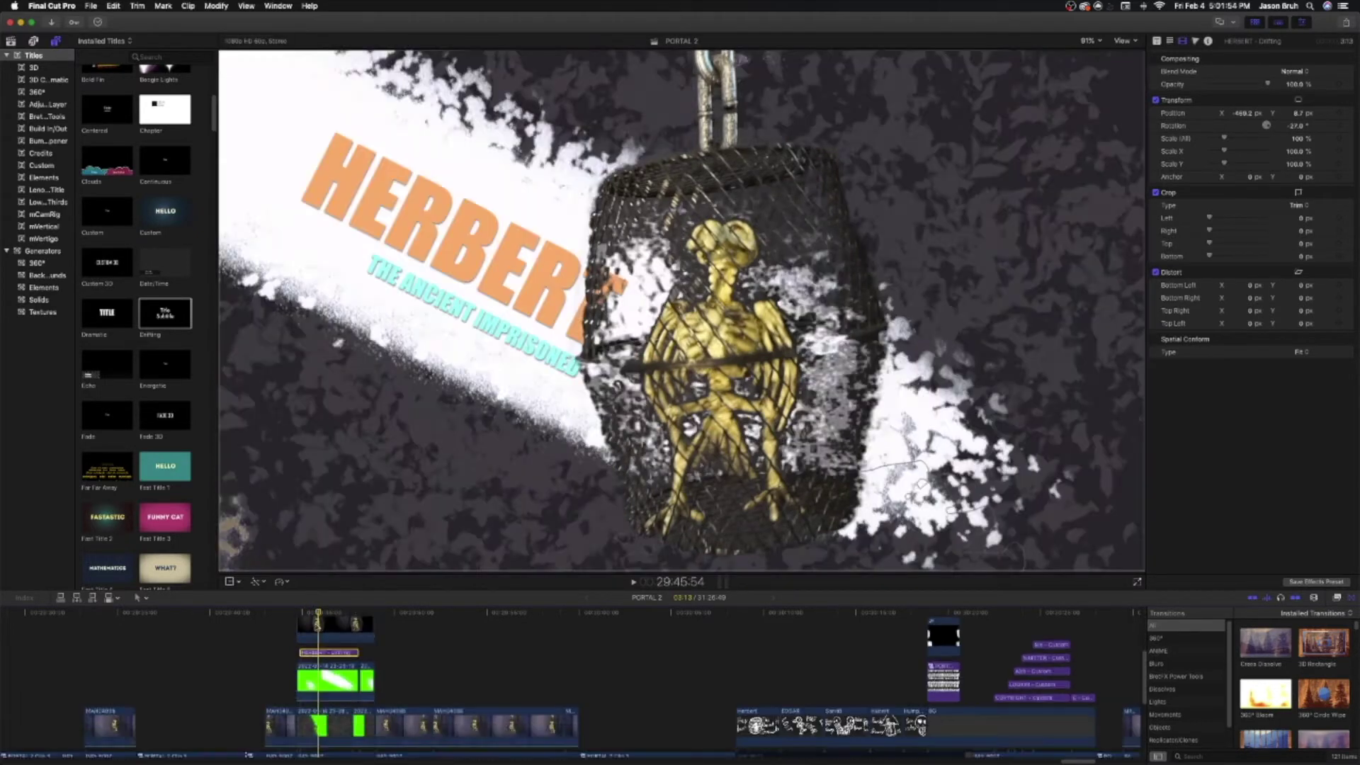
{"action": "scroll", "coordinate": [291, 641], "scroll_direction": "down", "scroll_amount": 5}
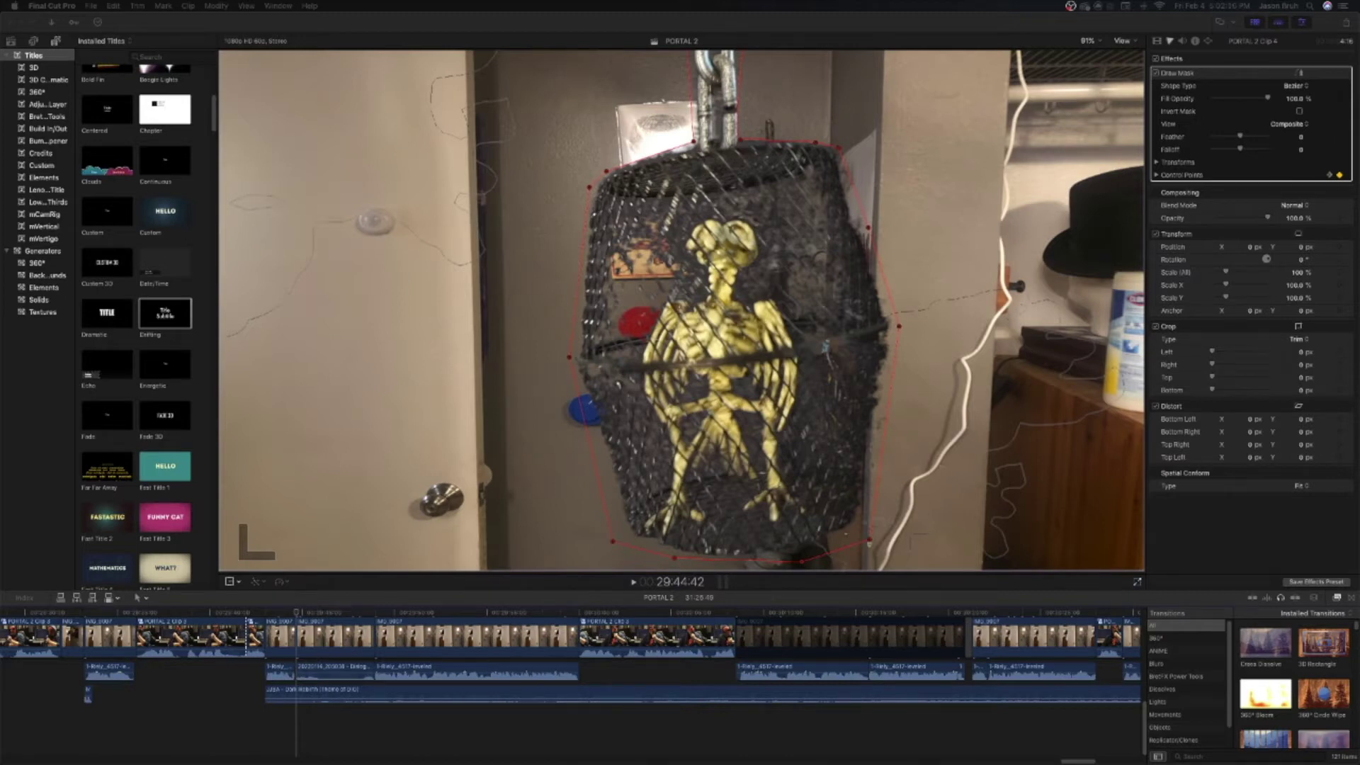
{"action": "key", "text": "space"}
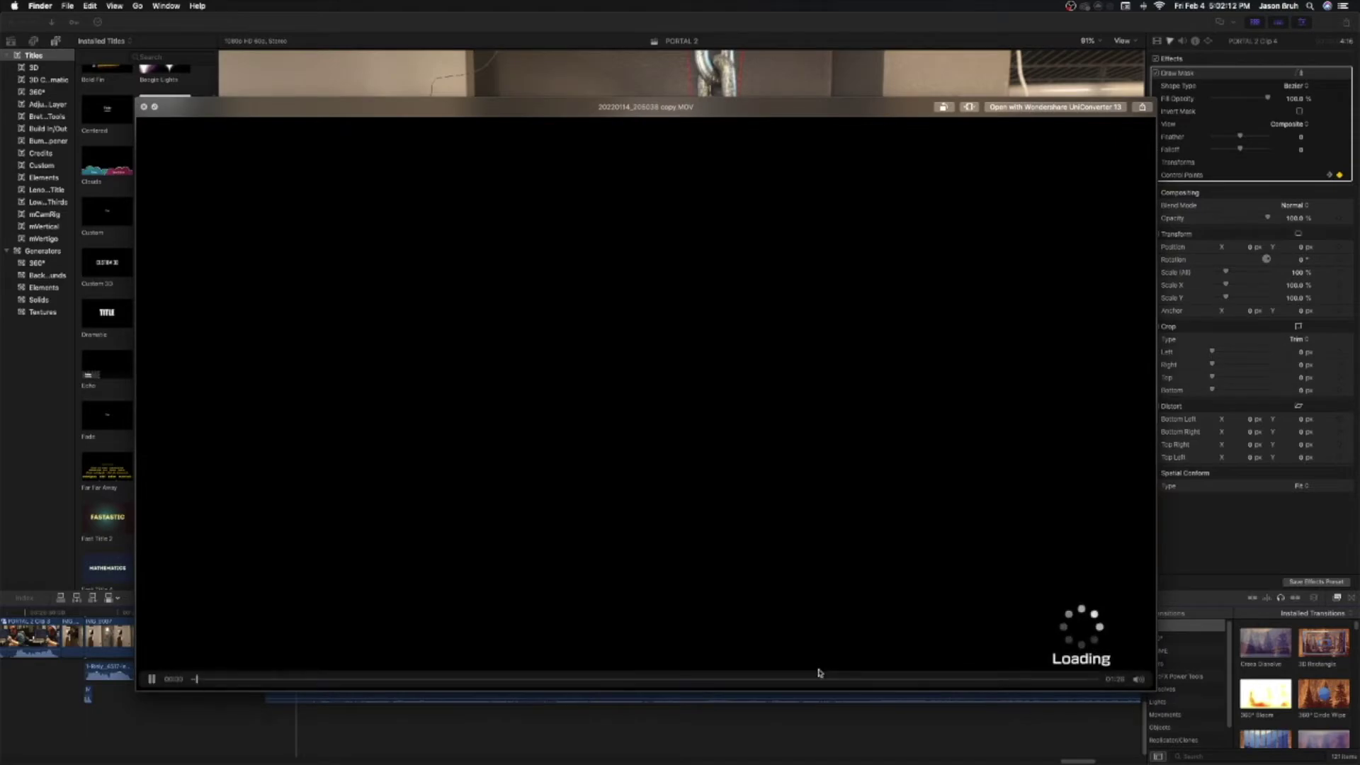
{"action": "left_click_drag", "start_coordinate": [783, 681], "coordinate": [631, 669]}
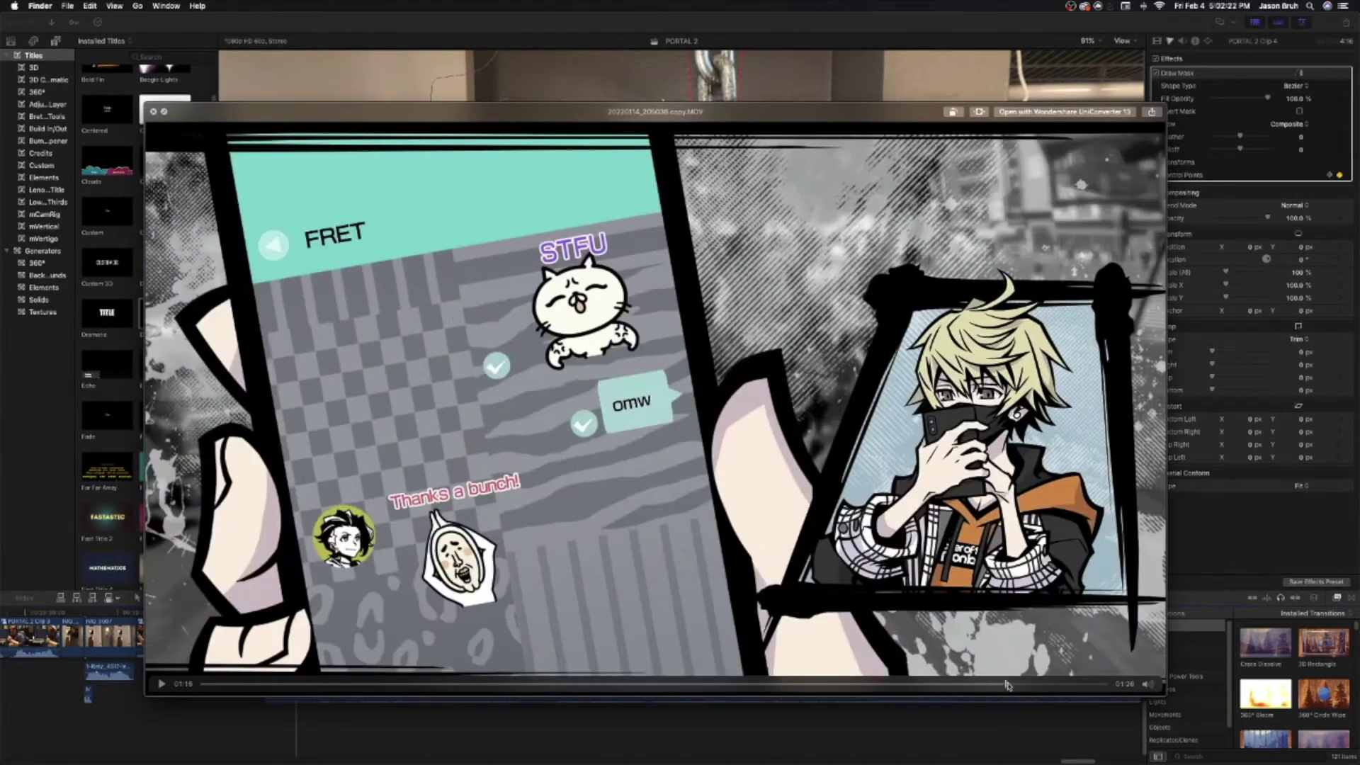
{"action": "left_click", "coordinate": [1044, 683]}
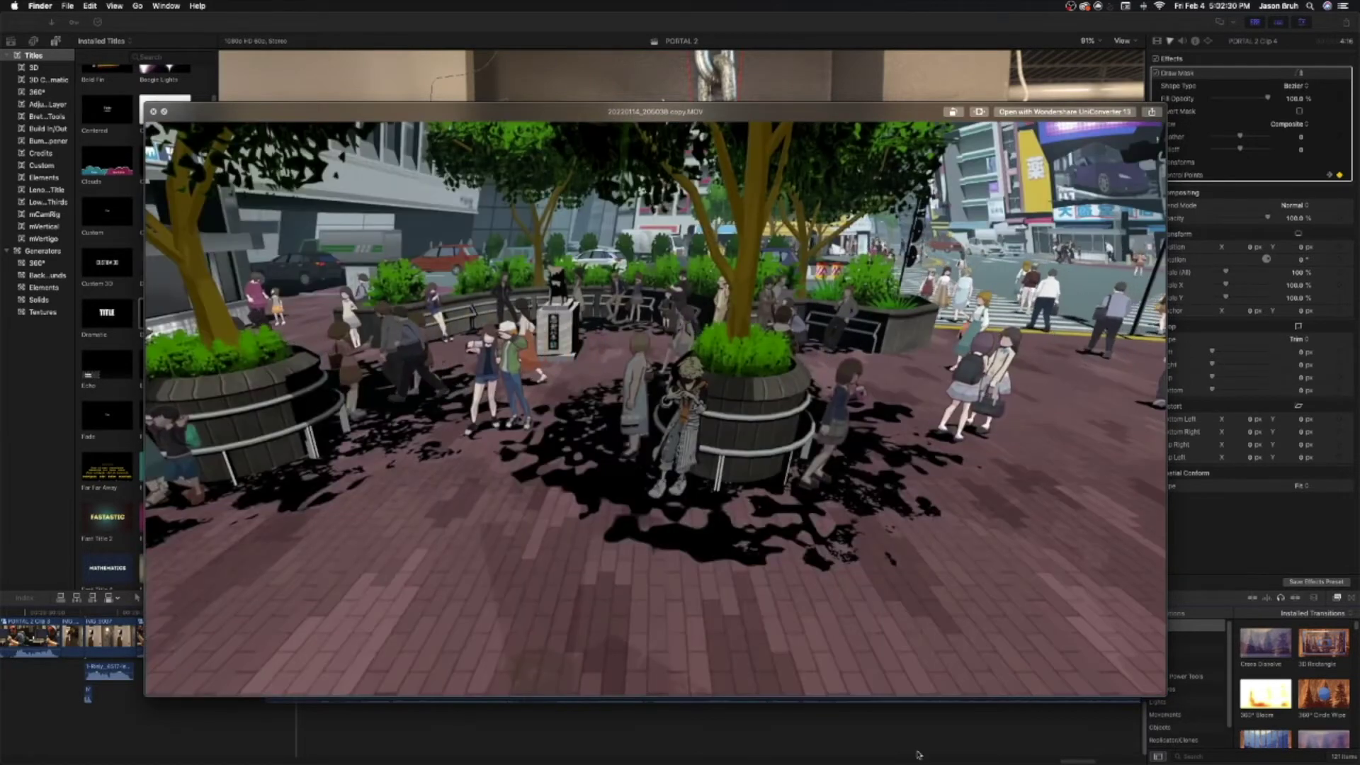
{"action": "key", "text": "space"}
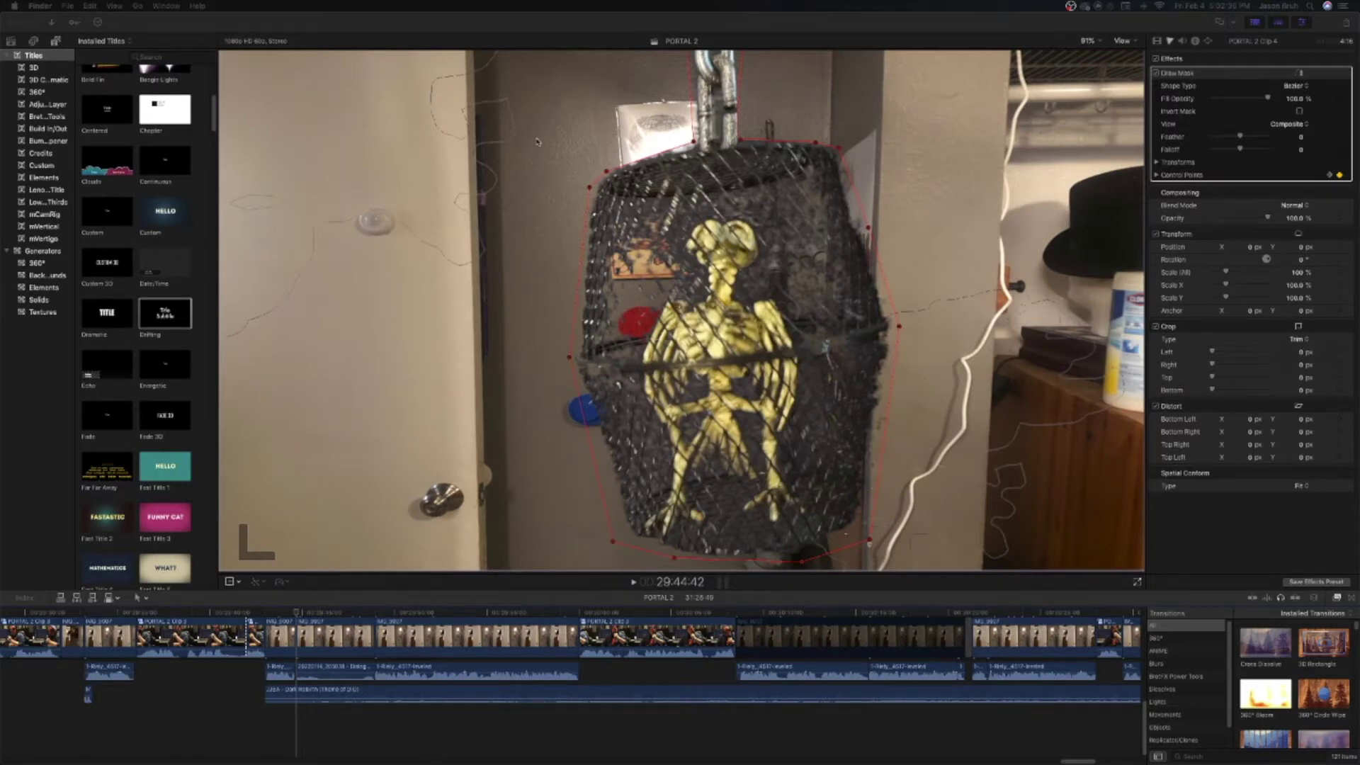
Step: Switch to GREENSCREEN.psd in Photoshop and examine Layer 1 and Layer 2 by showing them and hiding them again
{"action": "key", "text": "ctrl+Up"}
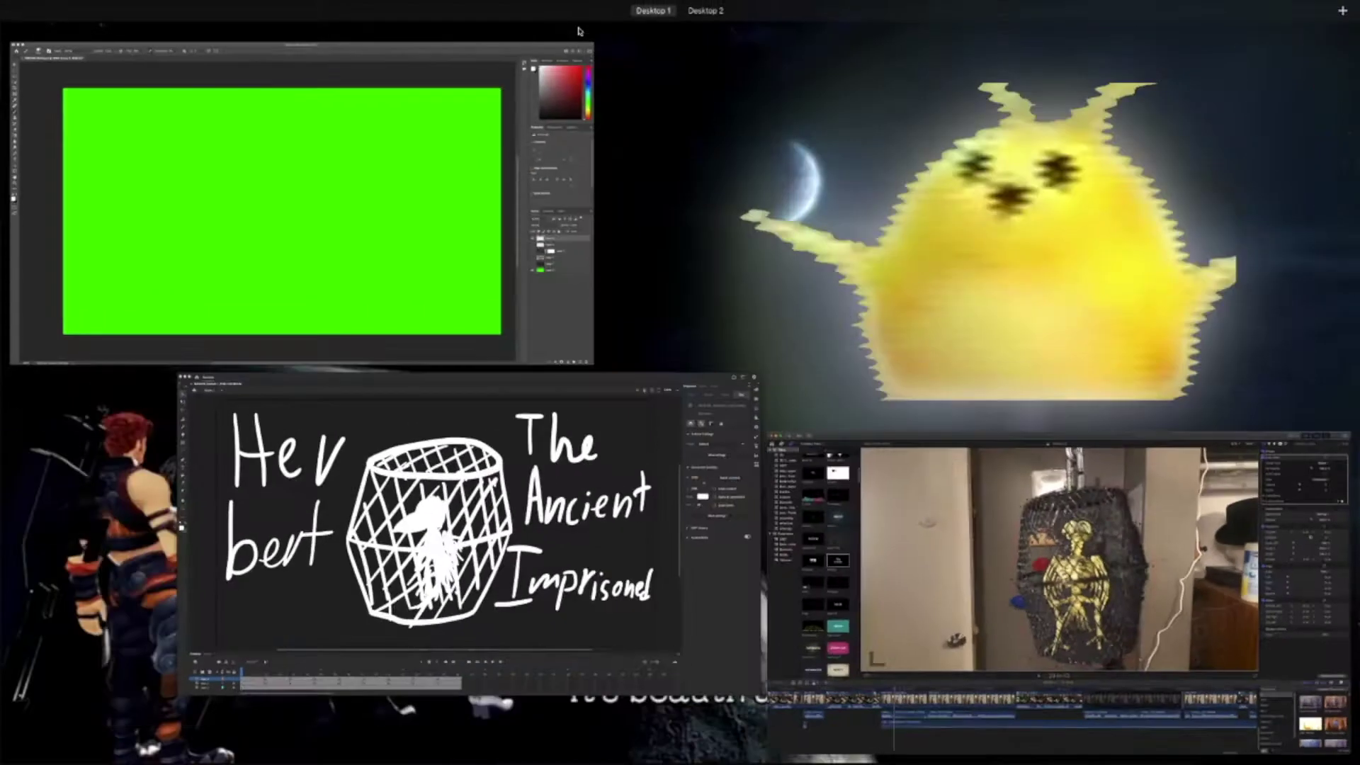
{"action": "left_click", "coordinate": [429, 170]}
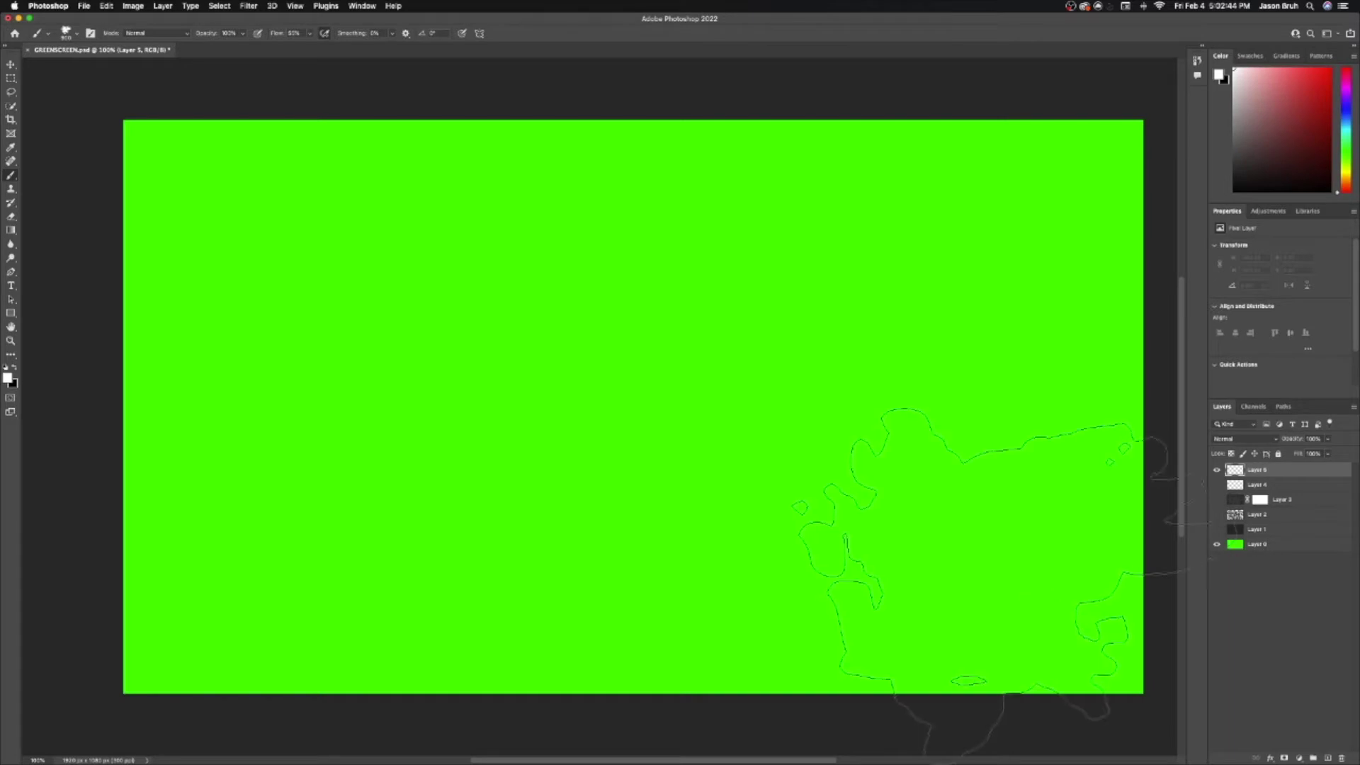
{"action": "left_click", "coordinate": [1232, 503]}
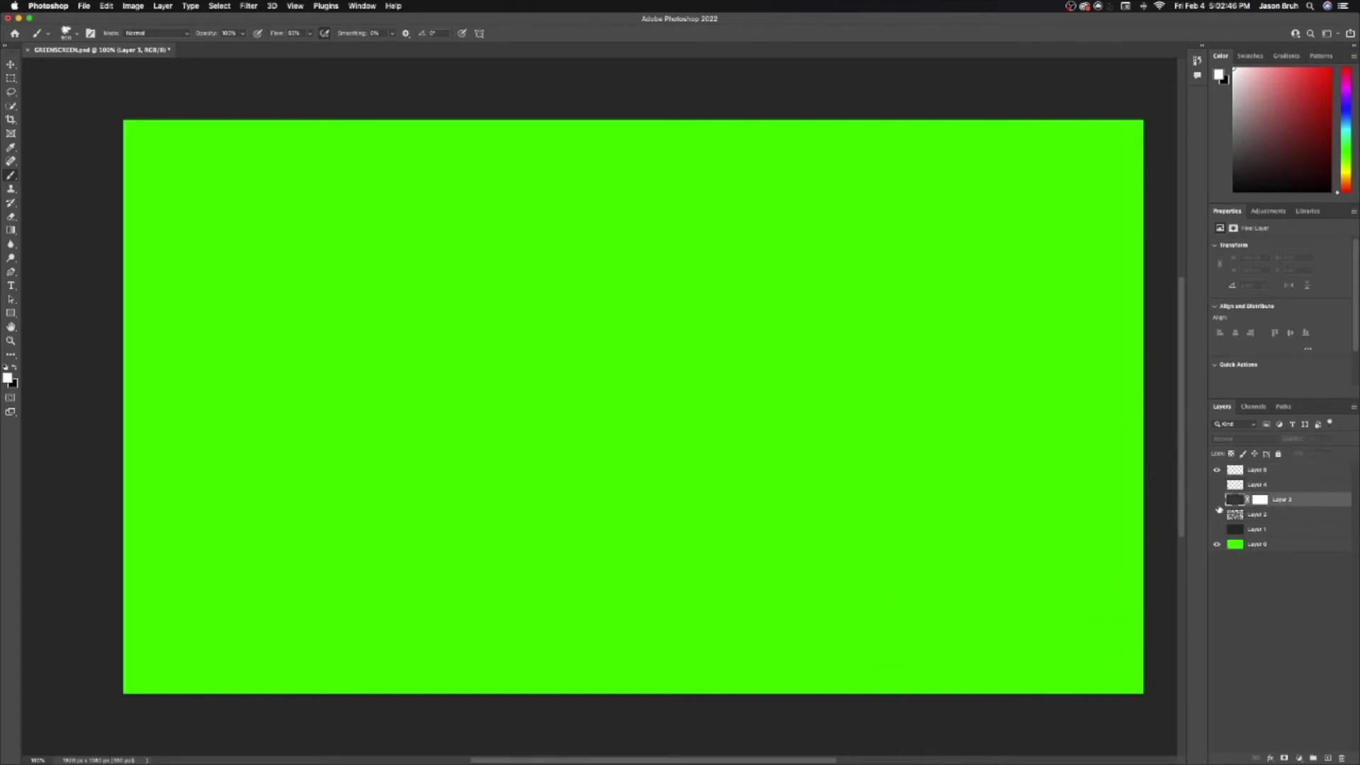
{"action": "left_click", "coordinate": [1216, 529]}
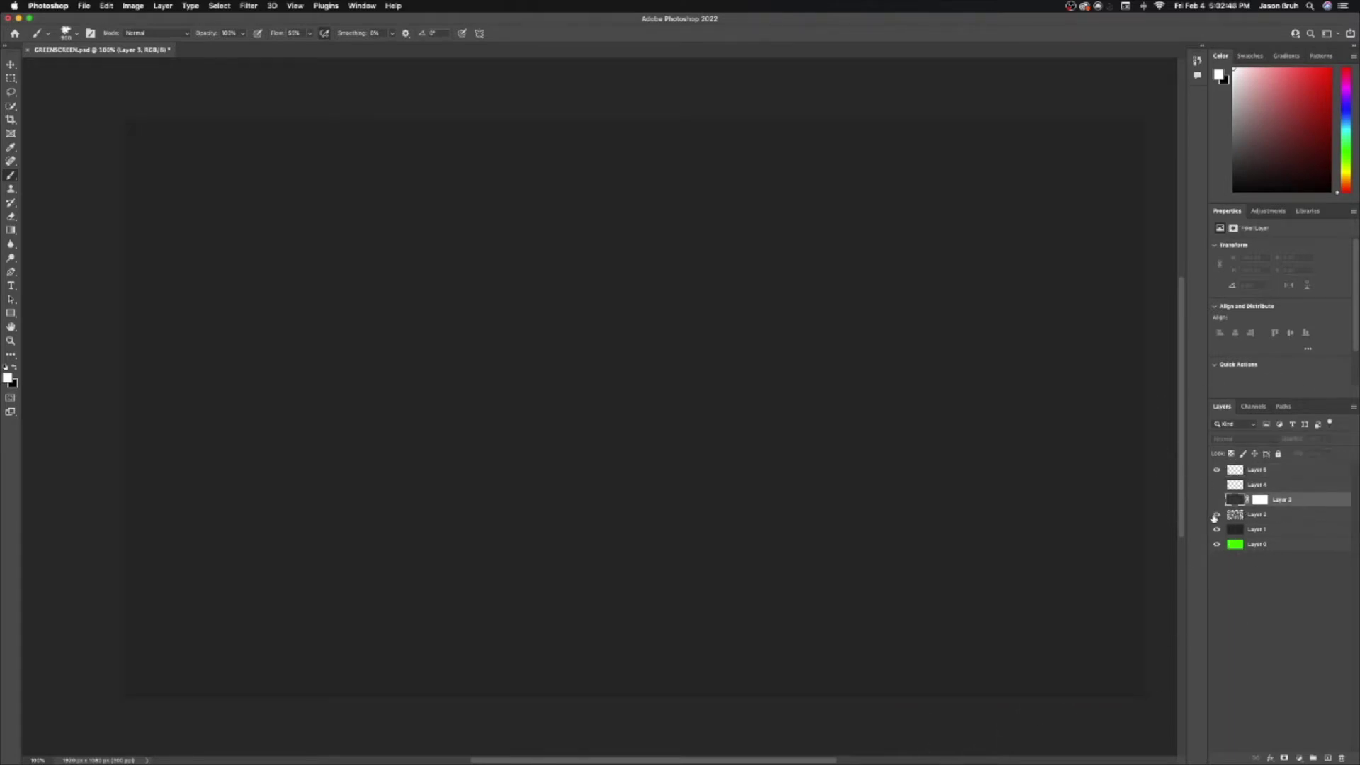
{"action": "left_click", "coordinate": [1215, 514]}
{"action": "left_click", "coordinate": [1215, 515]}
{"action": "left_click", "coordinate": [1216, 528]}
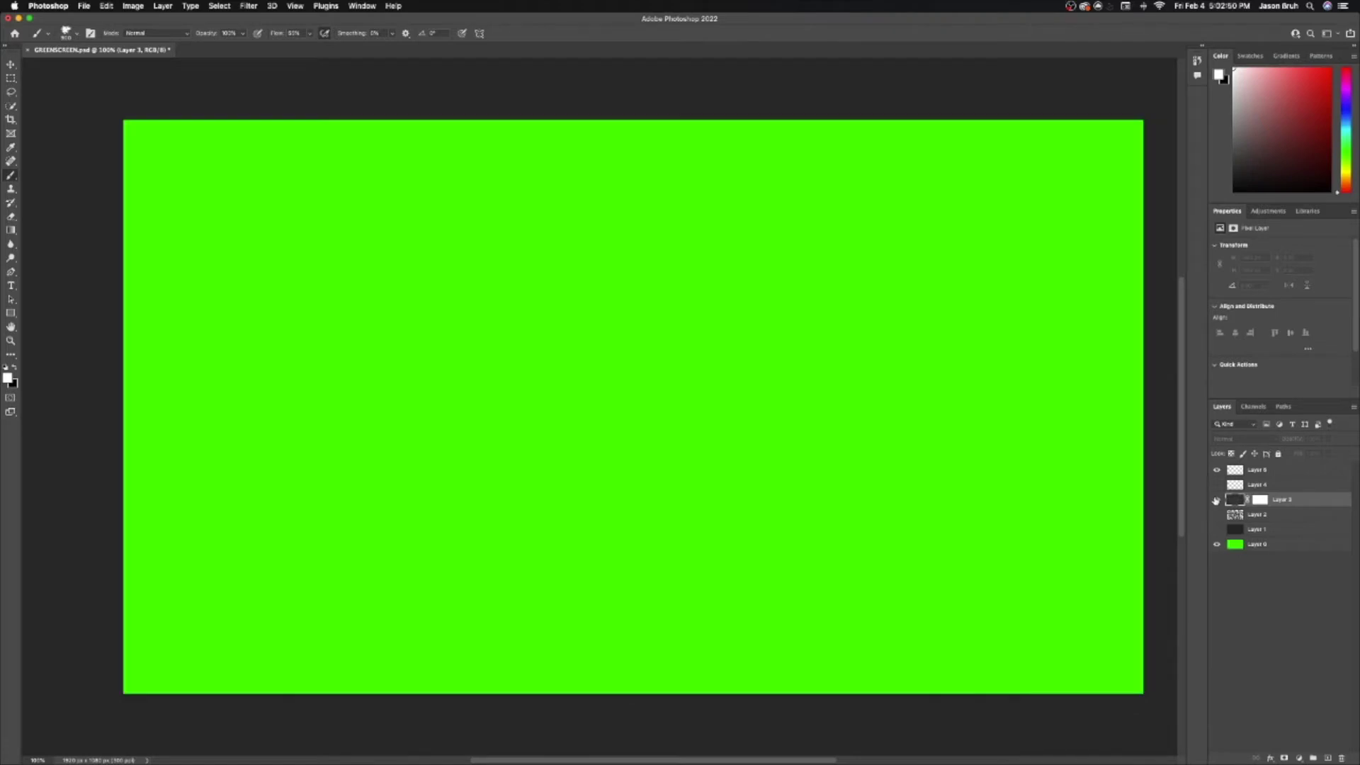
Step: Show Layer 3, undo the test strokes, and brush black splatters into its layer mask across the lower half of the canvas
{"action": "left_click", "coordinate": [1216, 500]}
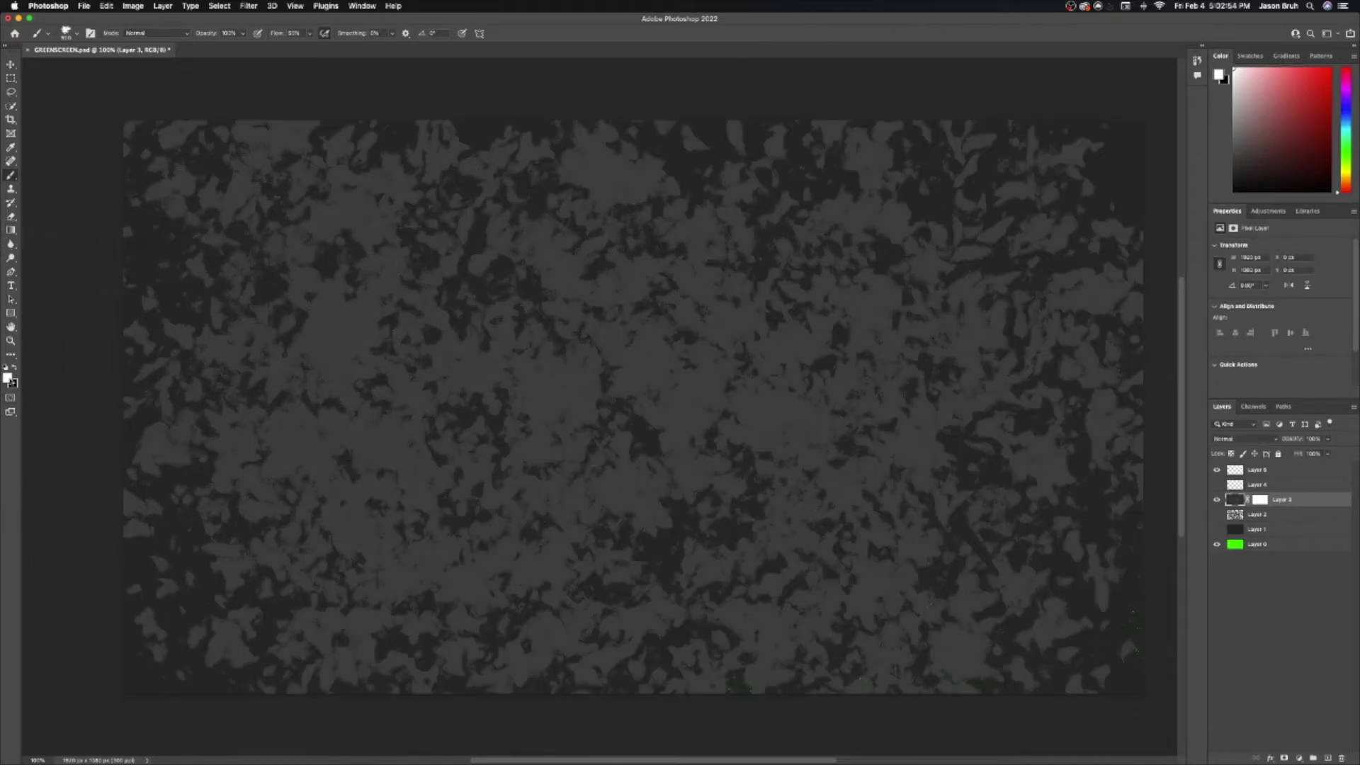
{"action": "mouse_move", "coordinate": [602, 307]}
{"action": "left_mouse_down"}
{"action": "mouse_move", "coordinate": [567, 336]}
{"action": "mouse_move", "coordinate": [527, 505]}
{"action": "mouse_move", "coordinate": [601, 508]}
{"action": "left_mouse_up"}
{"action": "key", "text": "super+z"}
{"action": "left_click", "coordinate": [1263, 499]}
{"action": "mouse_move", "coordinate": [445, 340]}
{"action": "left_mouse_down"}
{"action": "mouse_move", "coordinate": [849, 425]}
{"action": "mouse_move", "coordinate": [487, 577]}
{"action": "mouse_move", "coordinate": [815, 439]}
{"action": "mouse_move", "coordinate": [566, 269]}
{"action": "mouse_move", "coordinate": [425, 531]}
{"action": "mouse_move", "coordinate": [489, 581]}
{"action": "left_mouse_up"}
{"action": "key", "text": "super+z"}
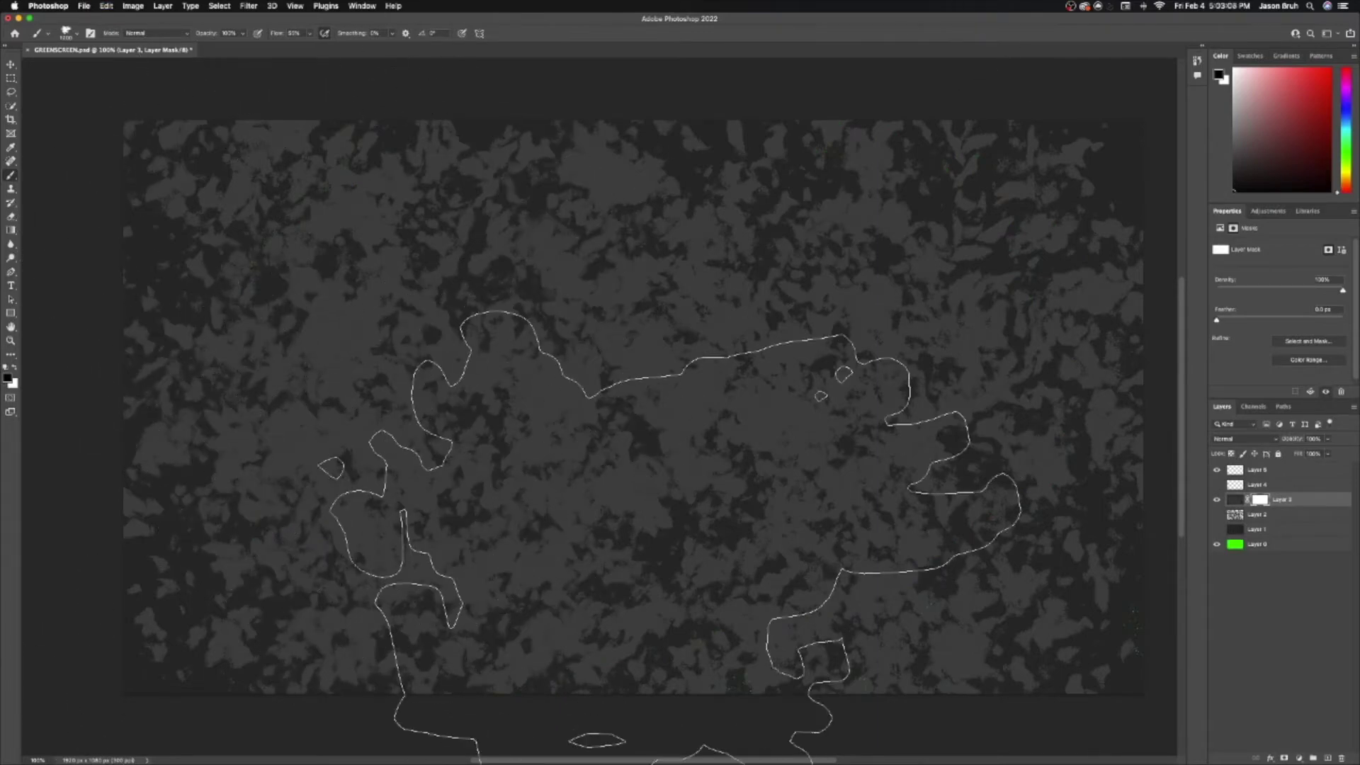
{"action": "left_click_drag", "start_coordinate": [921, 475], "coordinate": [924, 473]}
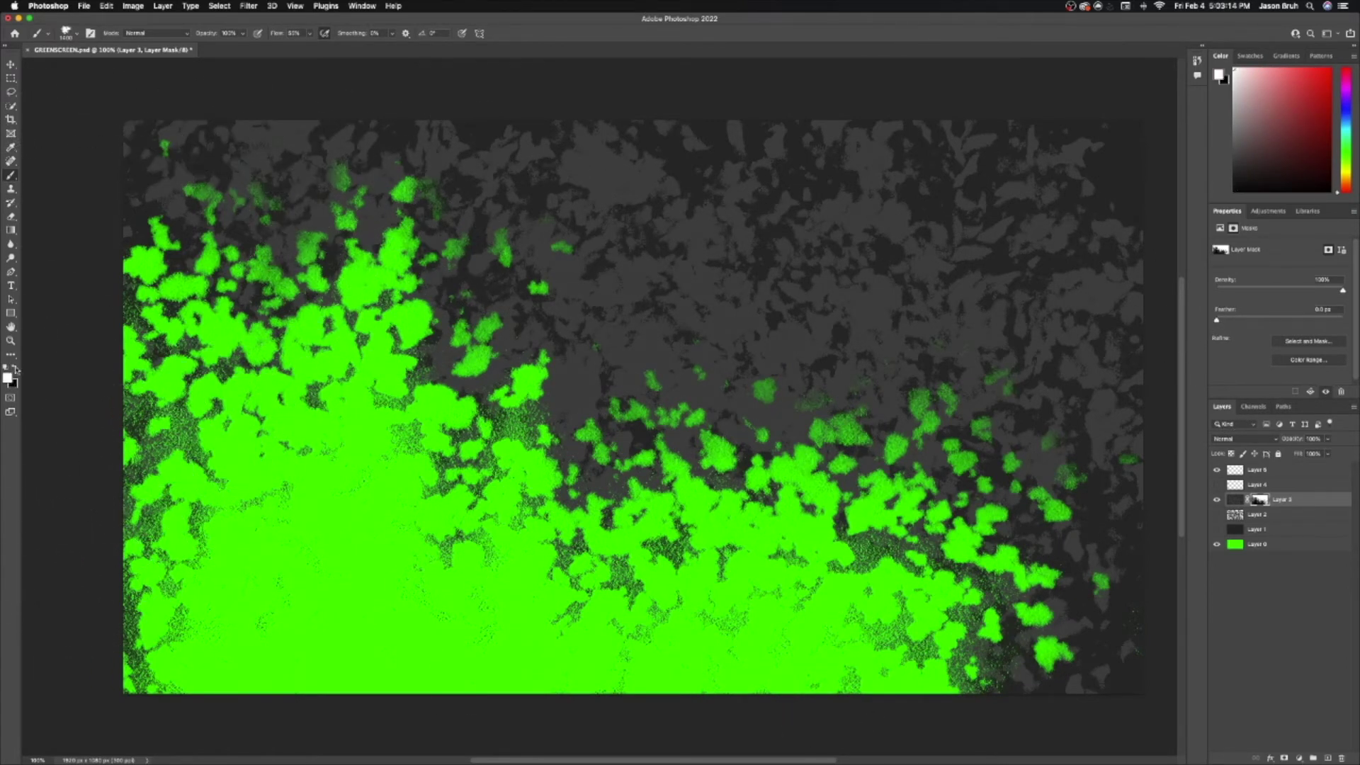
Step: Brush white splatters over Layer 3's mask to restore most of the camouflage texture, and hide the layer
{"action": "mouse_move", "coordinate": [853, 181]}
{"action": "left_mouse_down"}
{"action": "mouse_move", "coordinate": [901, 613]}
{"action": "mouse_move", "coordinate": [886, 684]}
{"action": "mouse_move", "coordinate": [850, 573]}
{"action": "left_mouse_up"}
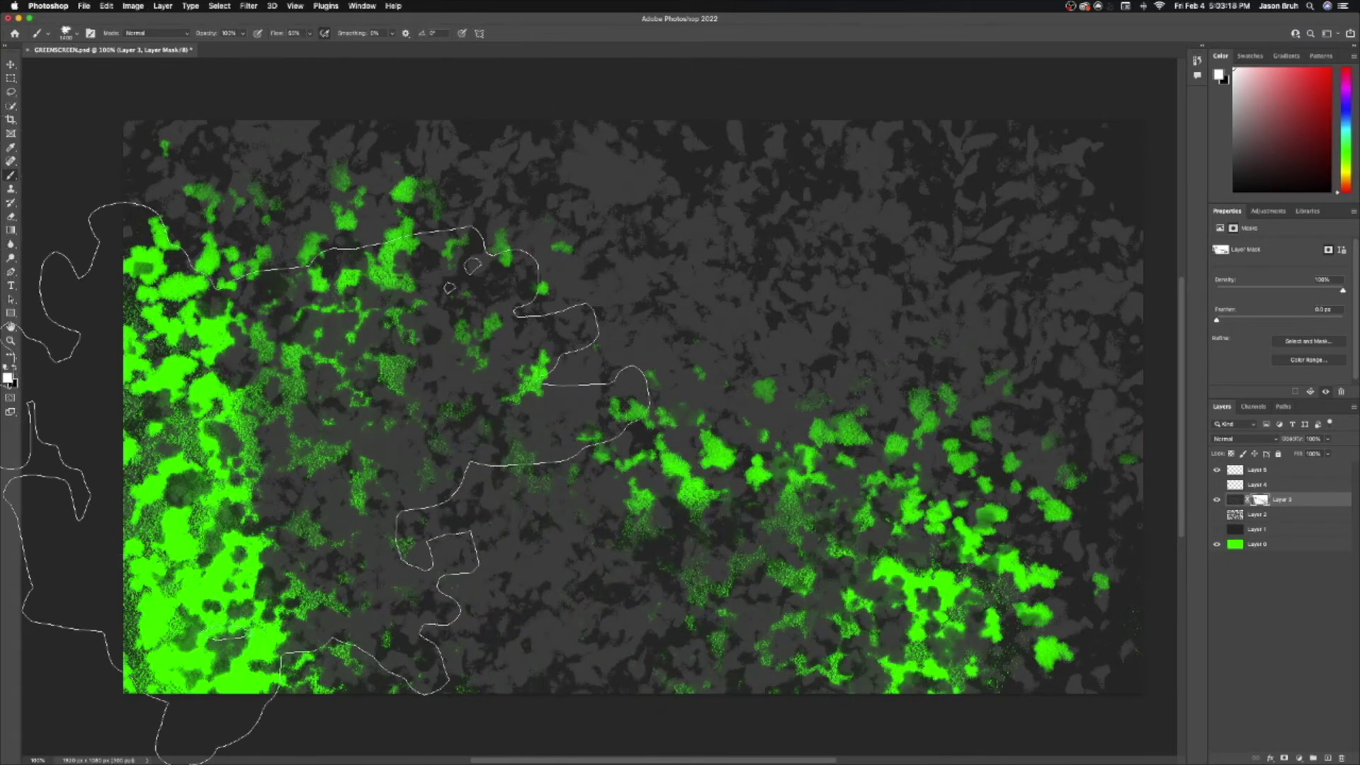
{"action": "mouse_move", "coordinate": [302, 483]}
{"action": "left_mouse_down"}
{"action": "mouse_move", "coordinate": [315, 544]}
{"action": "mouse_move", "coordinate": [396, 478]}
{"action": "left_mouse_up"}
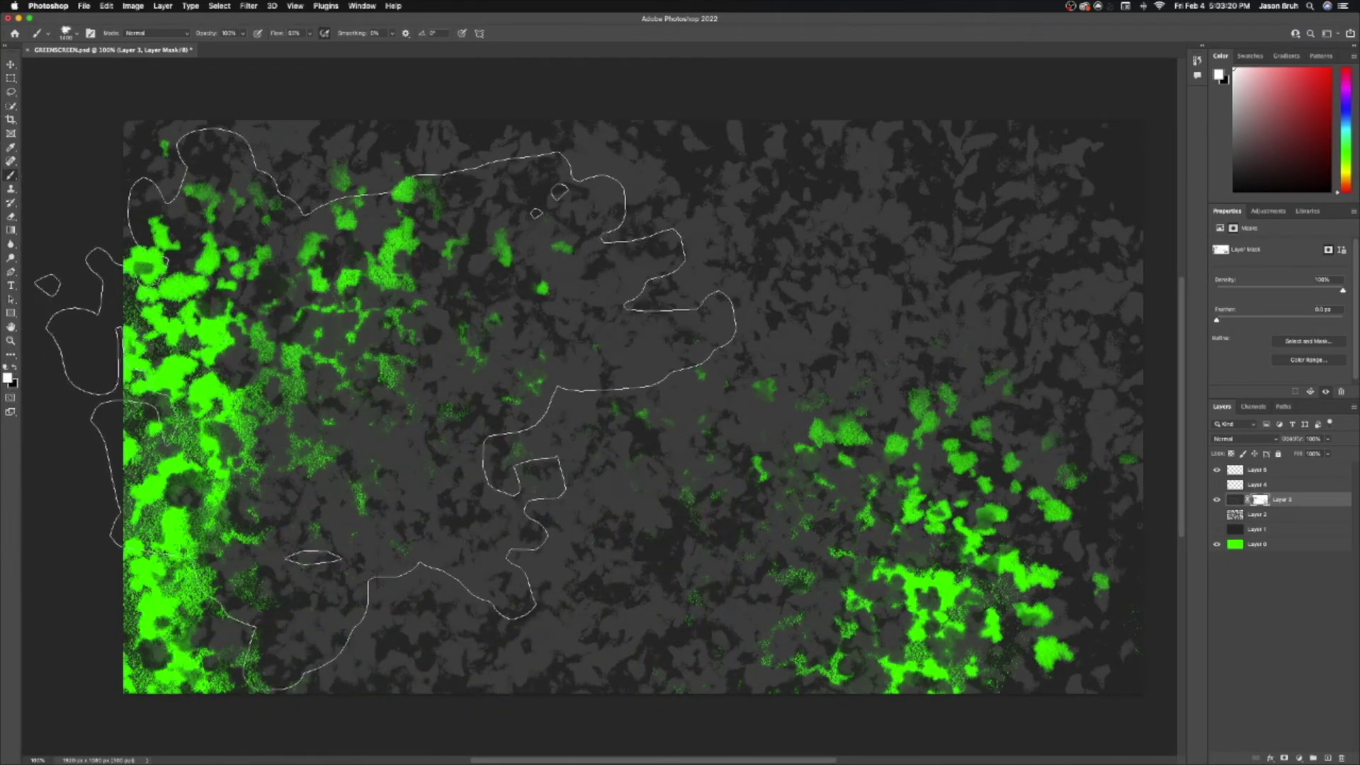
{"action": "left_click_drag", "start_coordinate": [283, 354], "coordinate": [296, 358]}
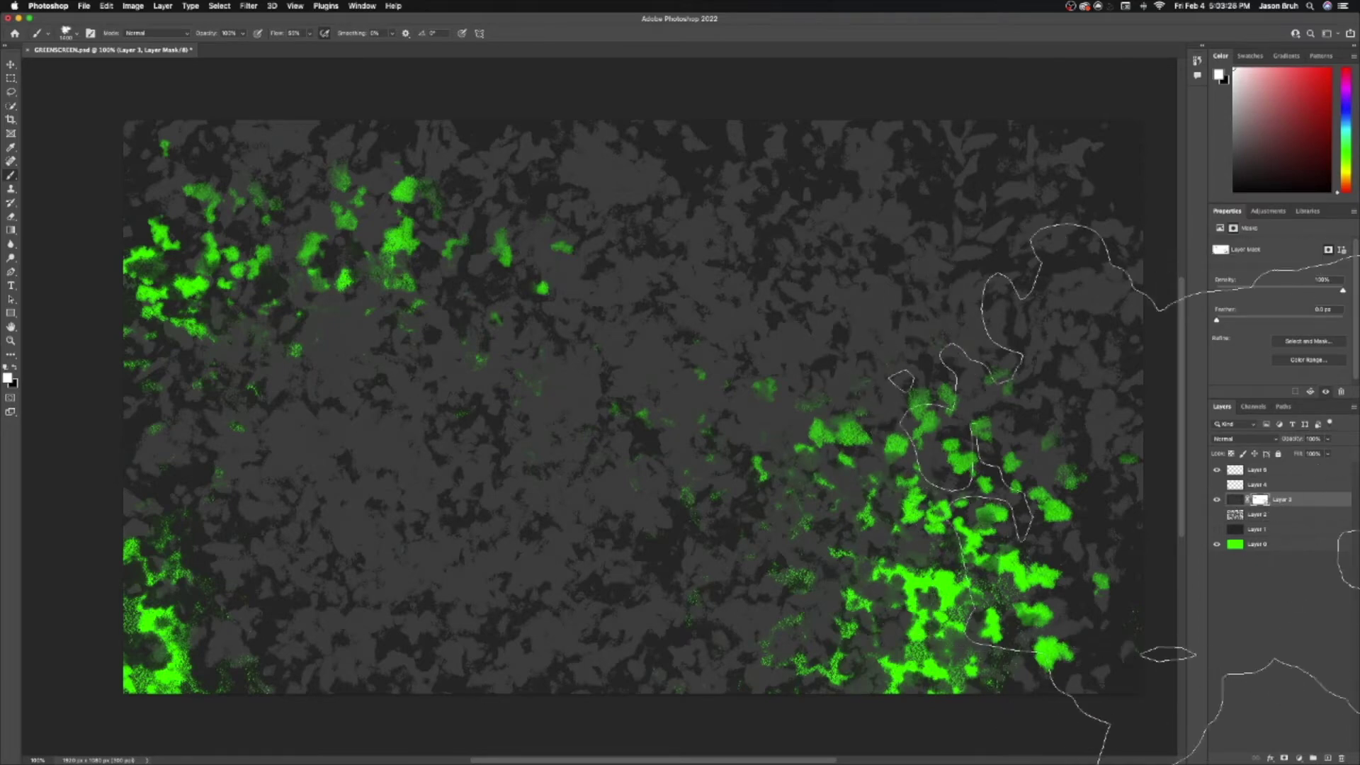
{"action": "left_click", "coordinate": [1217, 502]}
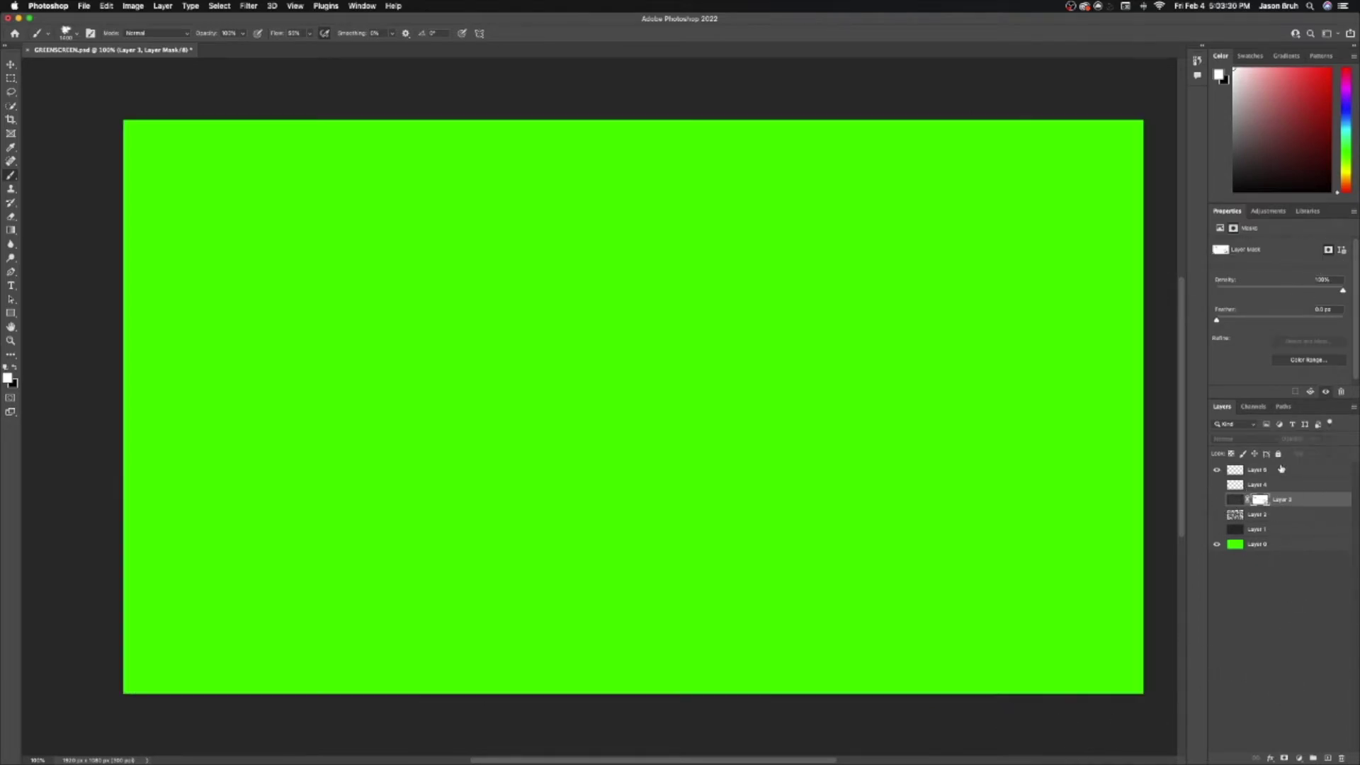
Step: Try a black splatter brush stroke on Layer 5 from the canvas centre to its upper-left corner, and undo it
{"action": "left_click", "coordinate": [1286, 471]}
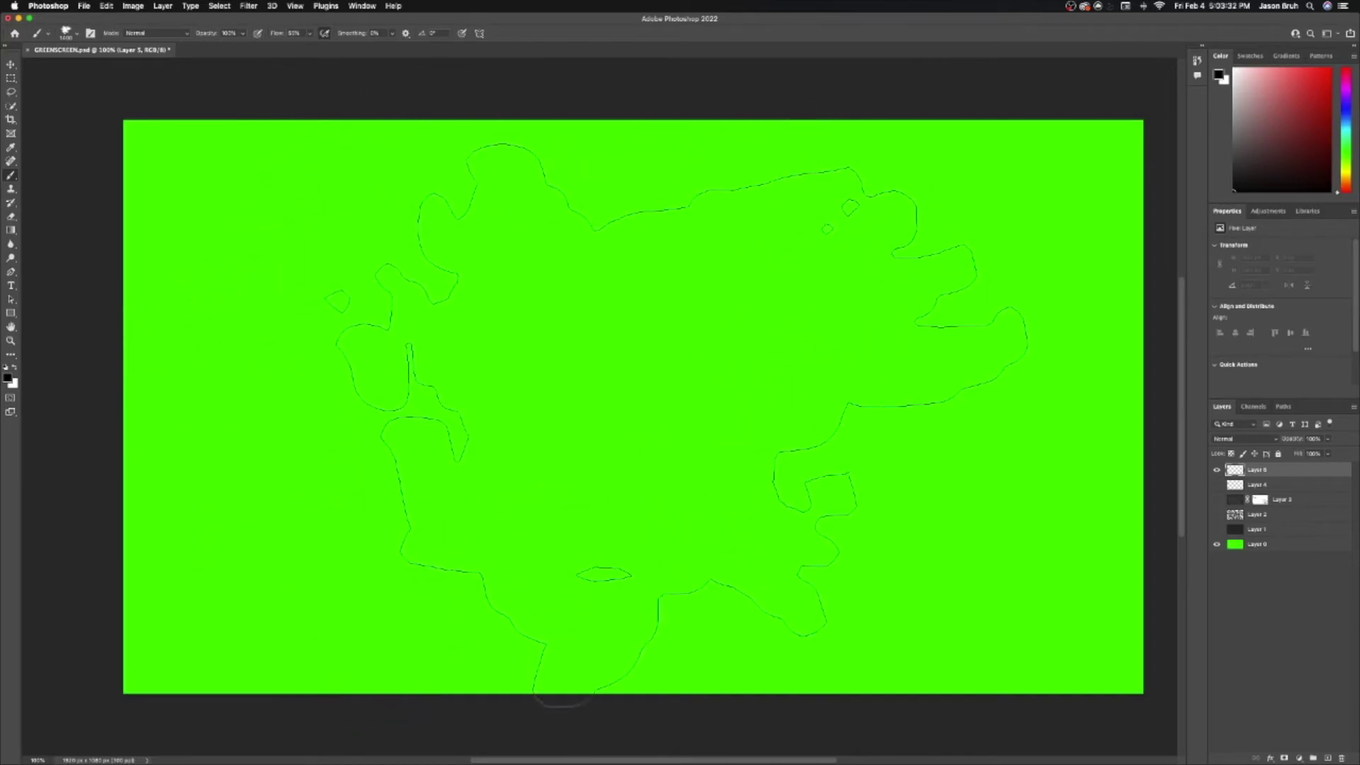
{"action": "left_click_drag", "start_coordinate": [581, 396], "coordinate": [155, 100]}
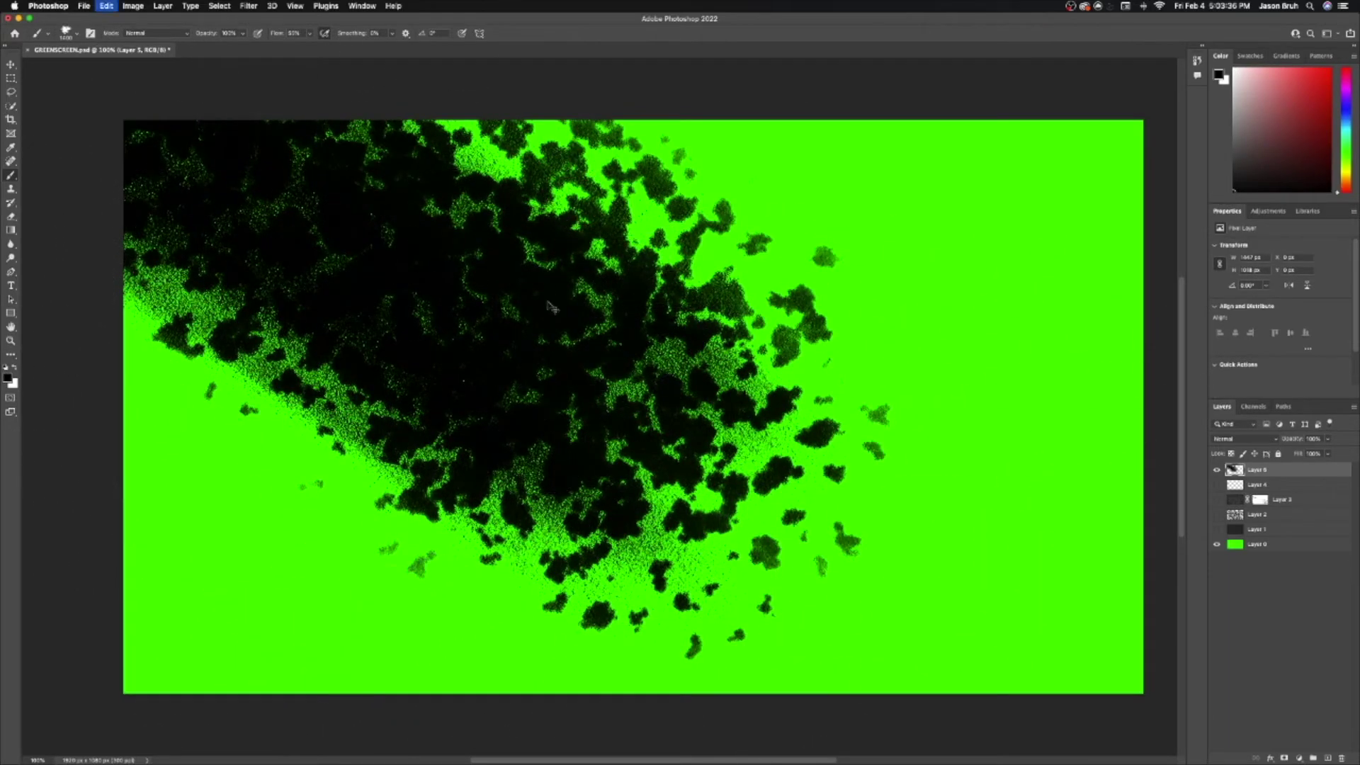
{"action": "key", "text": "ctrl+z"}
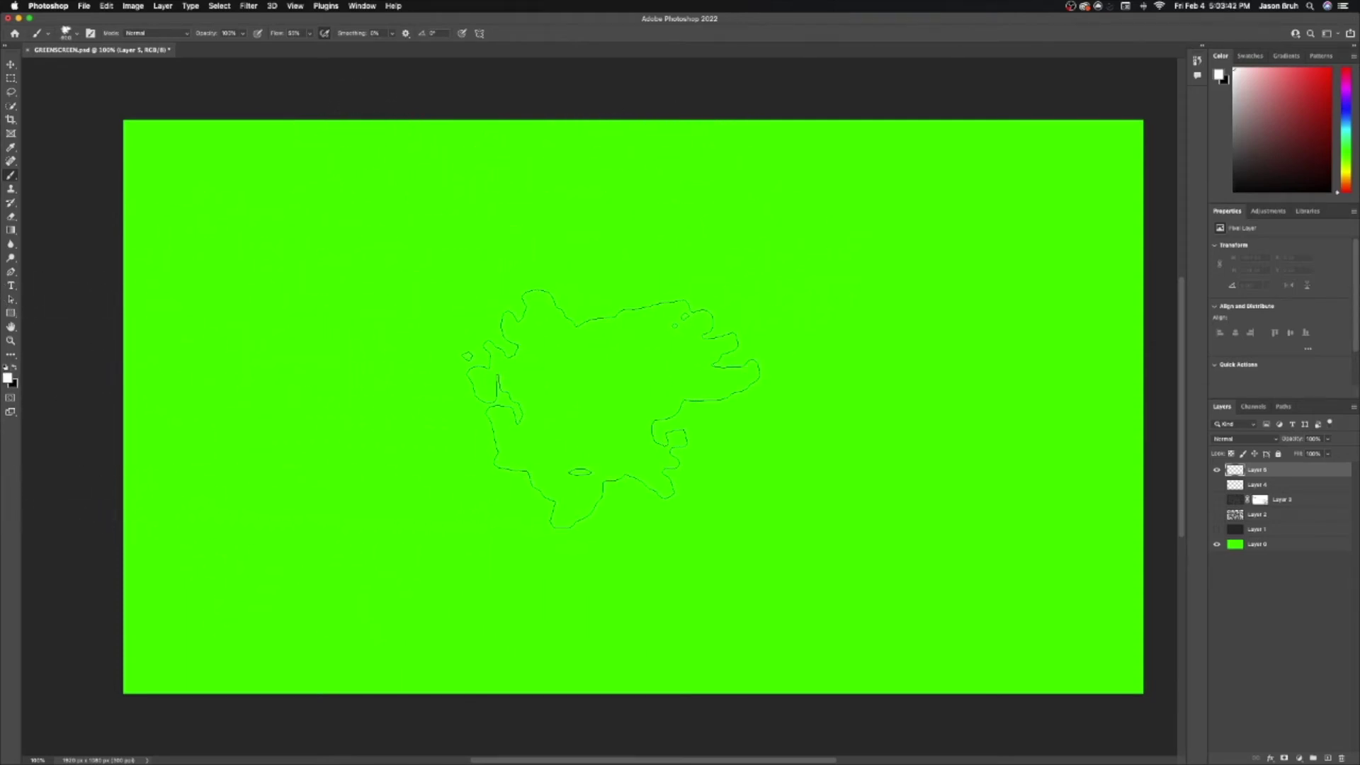
Step: Try white splatter brush strokes on Layer 5 from the canvas centre towards its upper-left corner, and undo them
{"action": "left_click_drag", "start_coordinate": [610, 408], "coordinate": [298, 142]}
{"action": "key", "text": "super+z"}
{"action": "left_click_drag", "start_coordinate": [668, 486], "coordinate": [354, 542]}
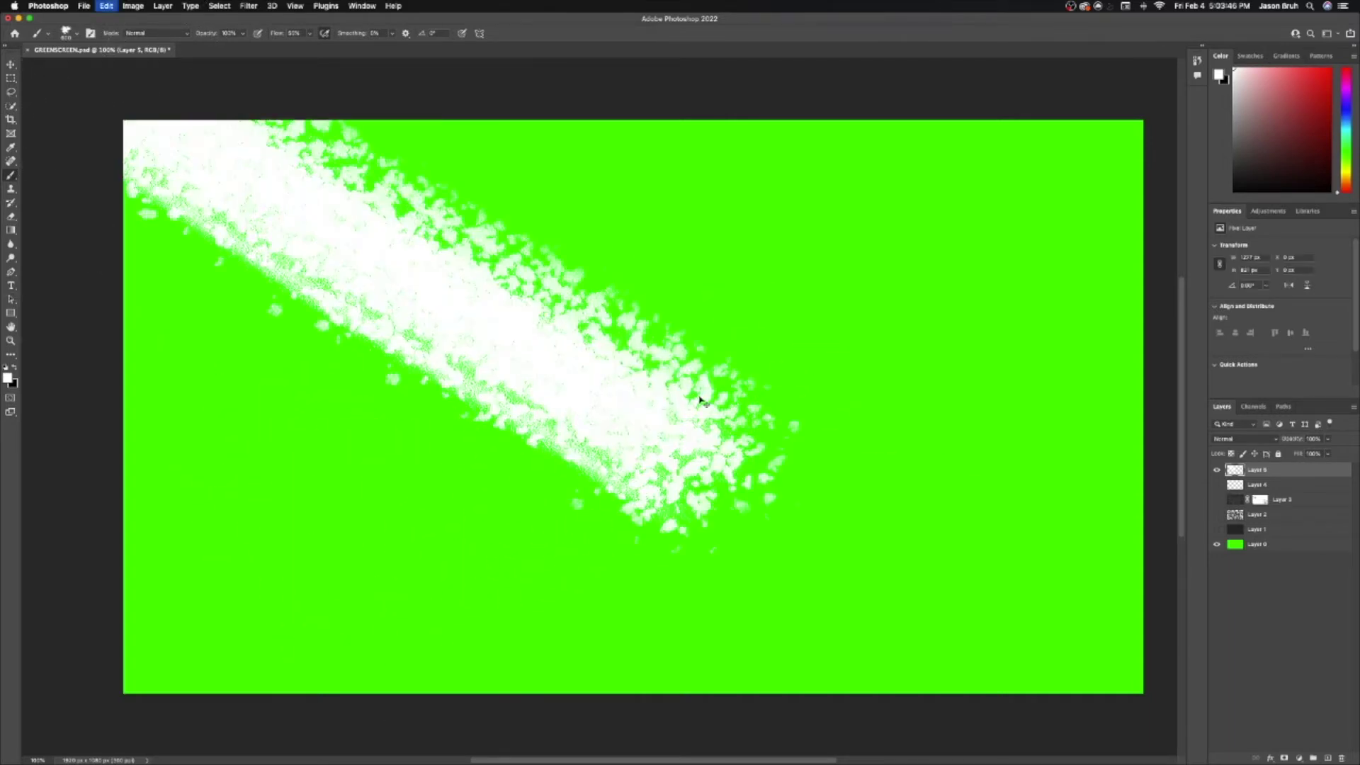
{"action": "key", "text": "super+z"}
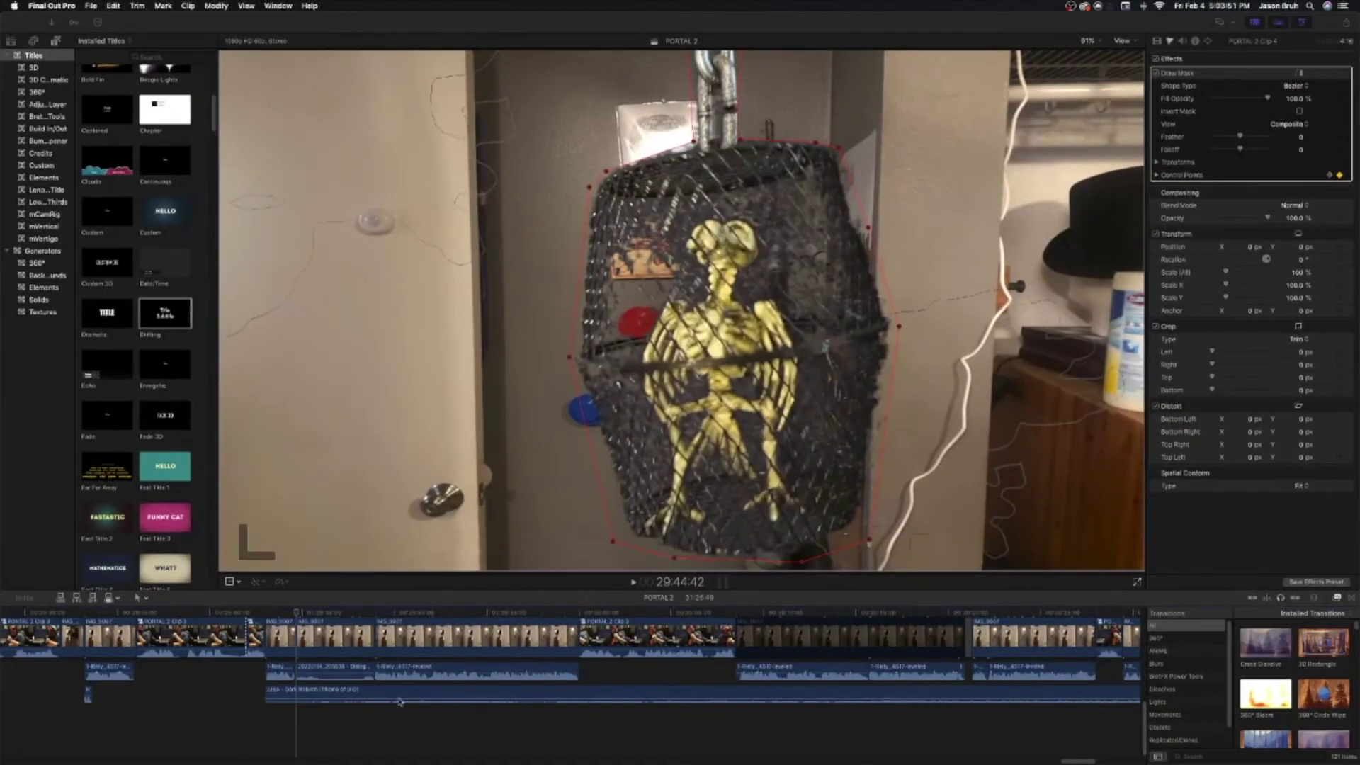
Step: Switch to the PORTAL 2 timeline in Final Cut Pro and play the HERBERT shot with its splatter layers and caged skeleton
{"action": "left_click", "coordinate": [400, 701]}
{"action": "scroll", "coordinate": [329, 637], "scroll_direction": "up", "scroll_amount": 5}
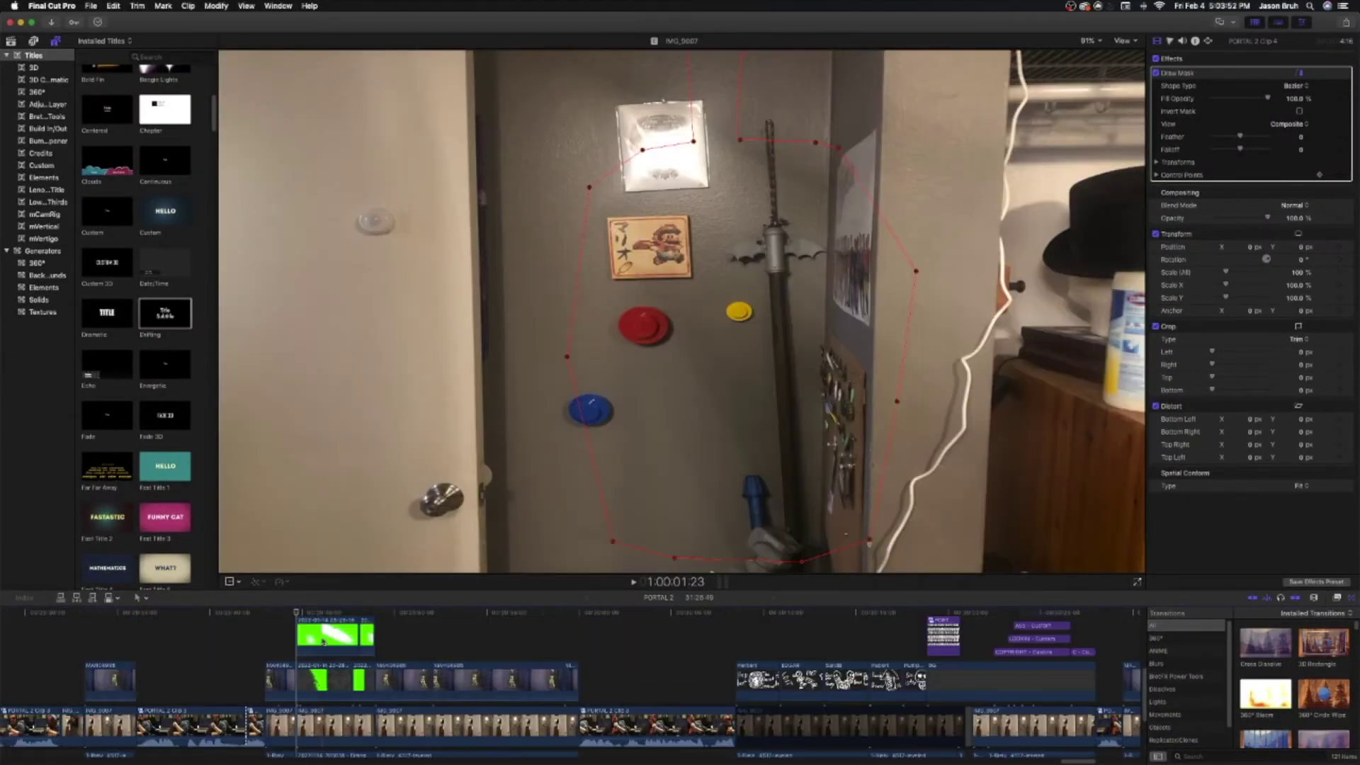
{"action": "scroll", "coordinate": [340, 638], "scroll_direction": "up", "scroll_amount": 5}
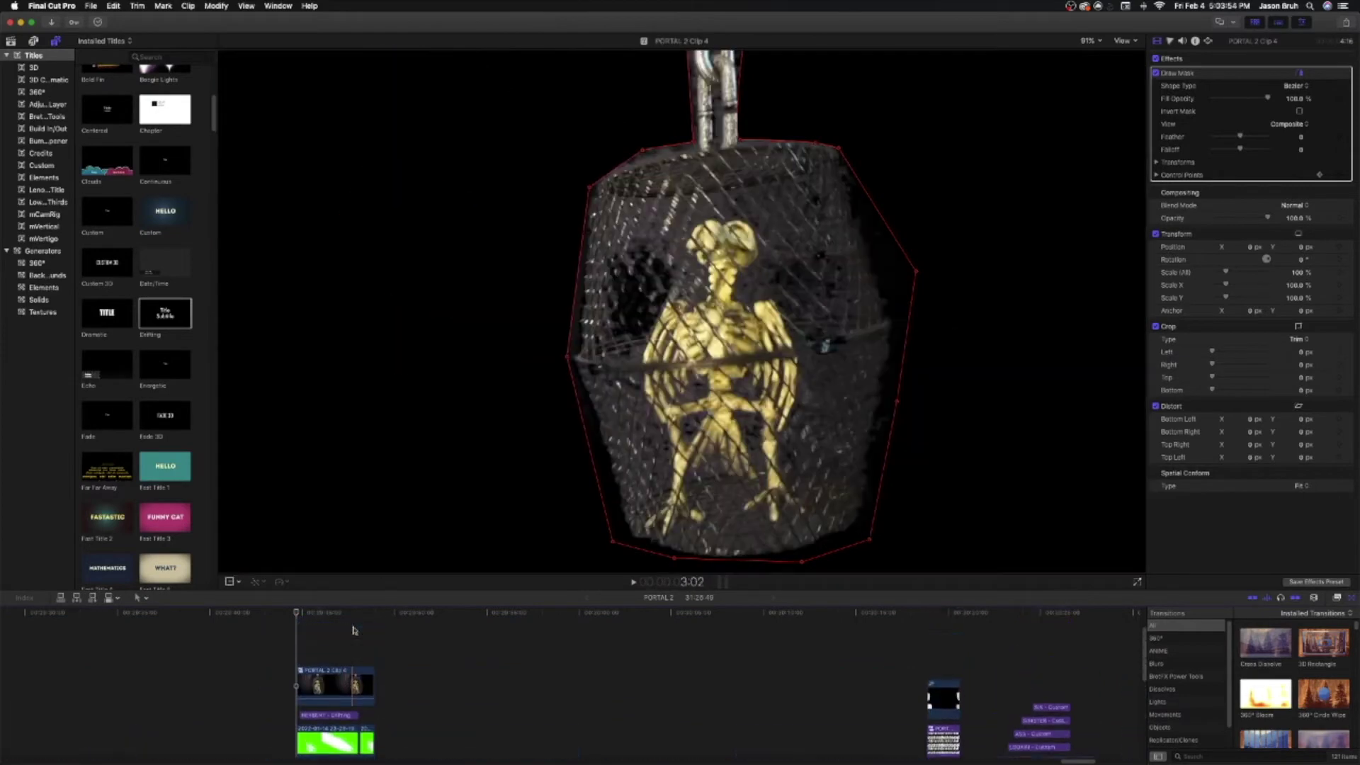
{"action": "key", "text": "space"}
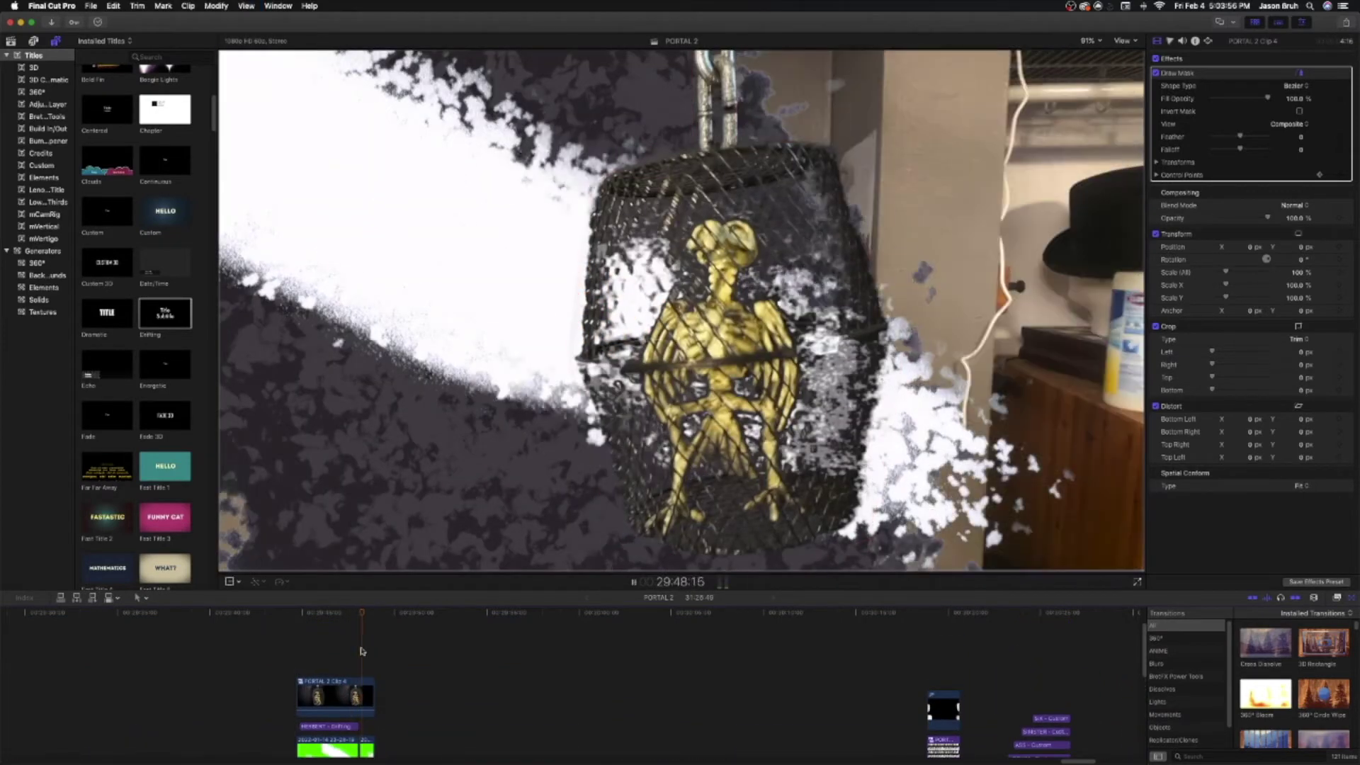
{"action": "scroll", "coordinate": [388, 676], "scroll_direction": "down", "scroll_amount": 3}
{"action": "scroll", "coordinate": [389, 681], "scroll_direction": "down", "scroll_amount": 2}
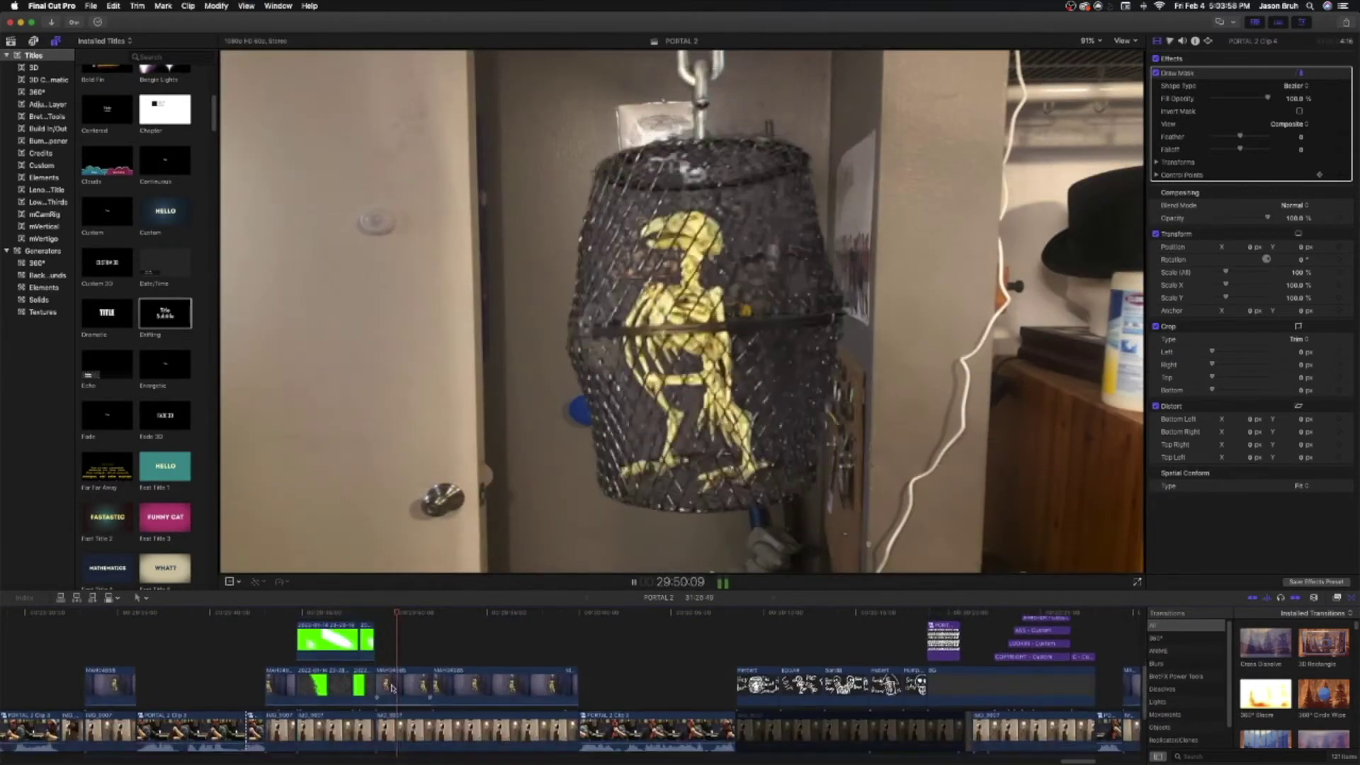
{"action": "scroll", "coordinate": [407, 758], "scroll_direction": "down", "scroll_amount": 5}
{"action": "key", "text": "space"}
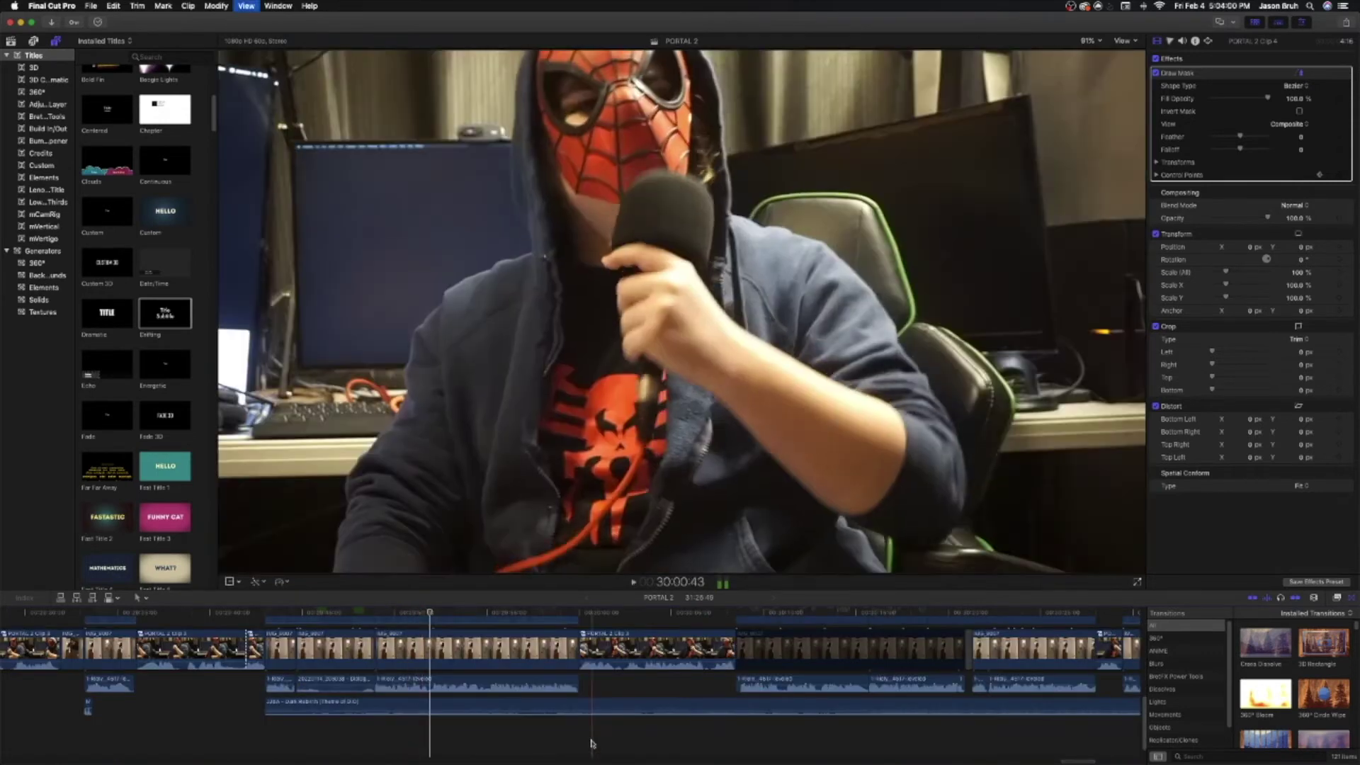
Step: Play the PORTAL 2 timeline from the masked speaker's clip after the HERBERT shot through the animated drawings and custom titles
{"action": "left_click", "coordinate": [579, 738]}
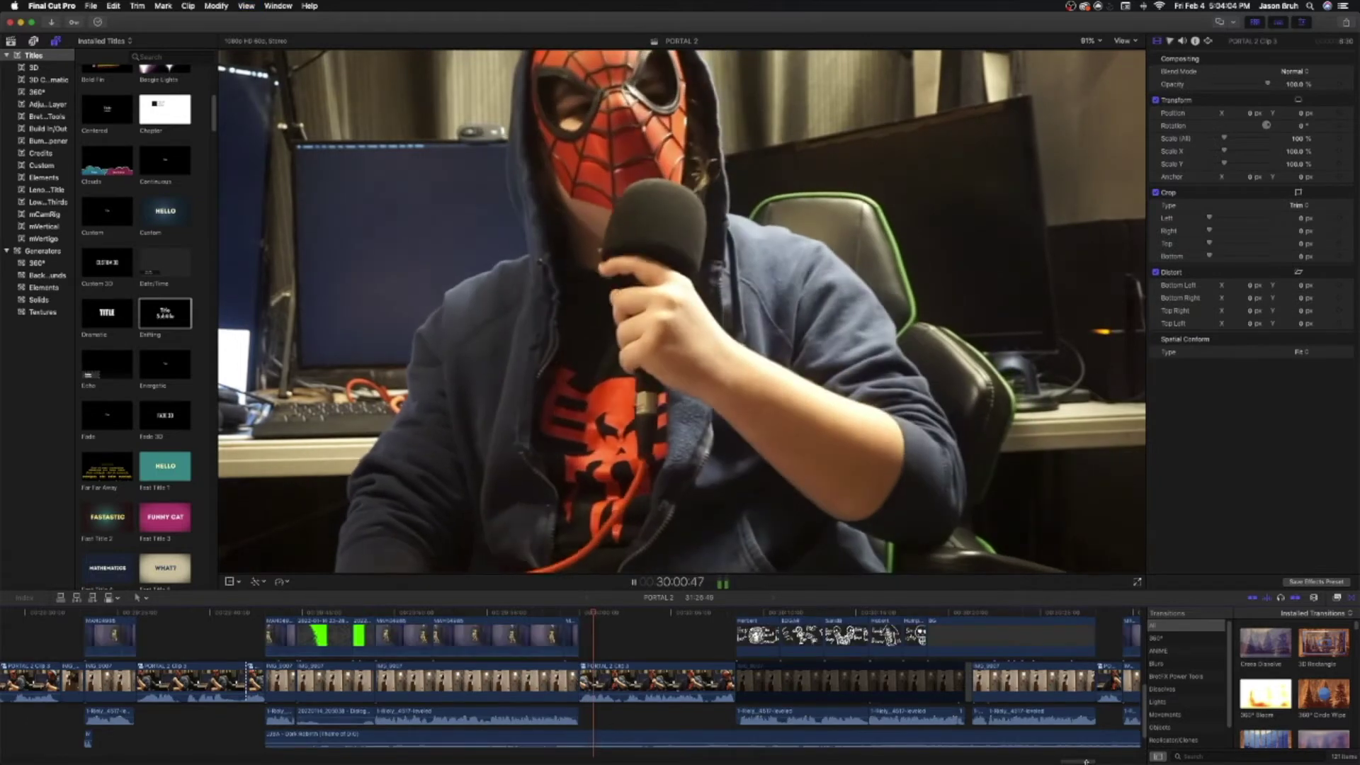
{"action": "left_click_drag", "start_coordinate": [1085, 761], "coordinate": [1100, 761]}
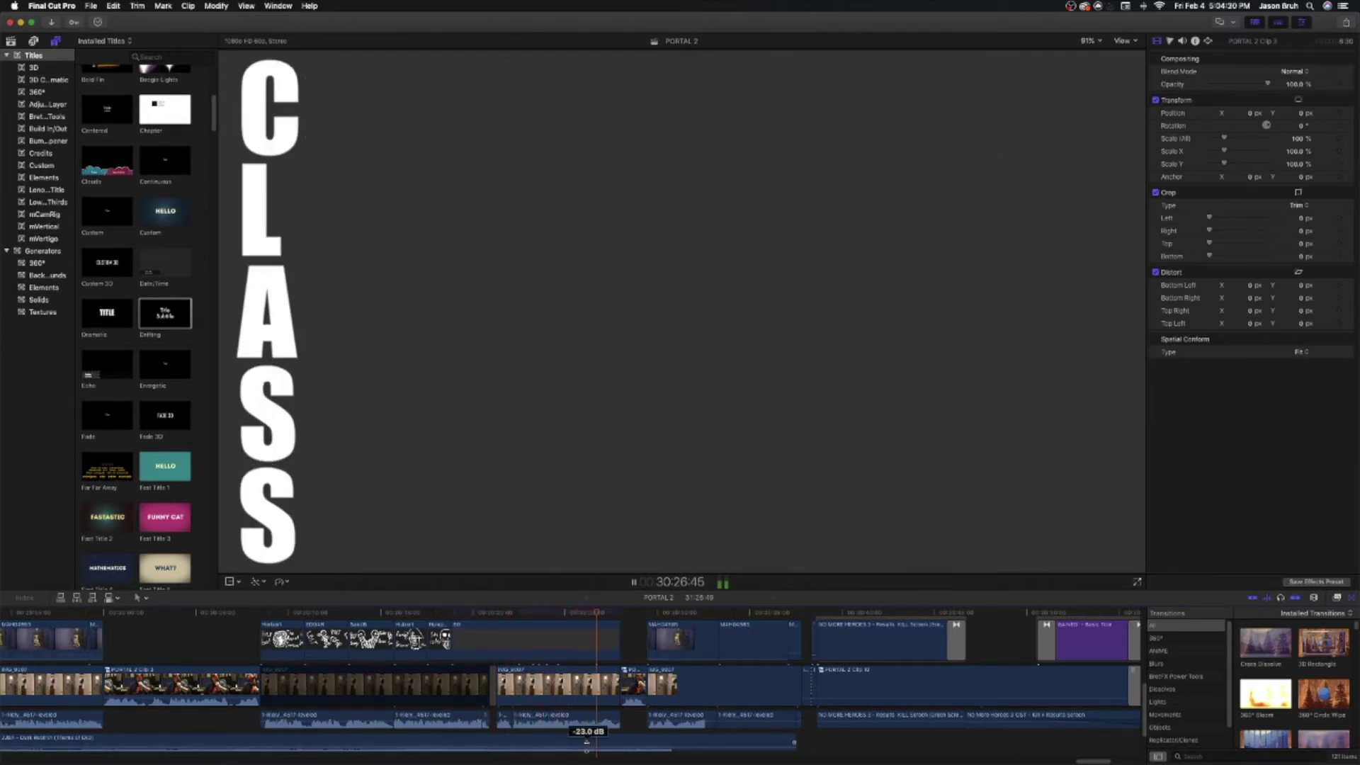
{"action": "scroll", "coordinate": [566, 743], "scroll_direction": "down", "scroll_amount": 3}
{"action": "key", "text": "space"}
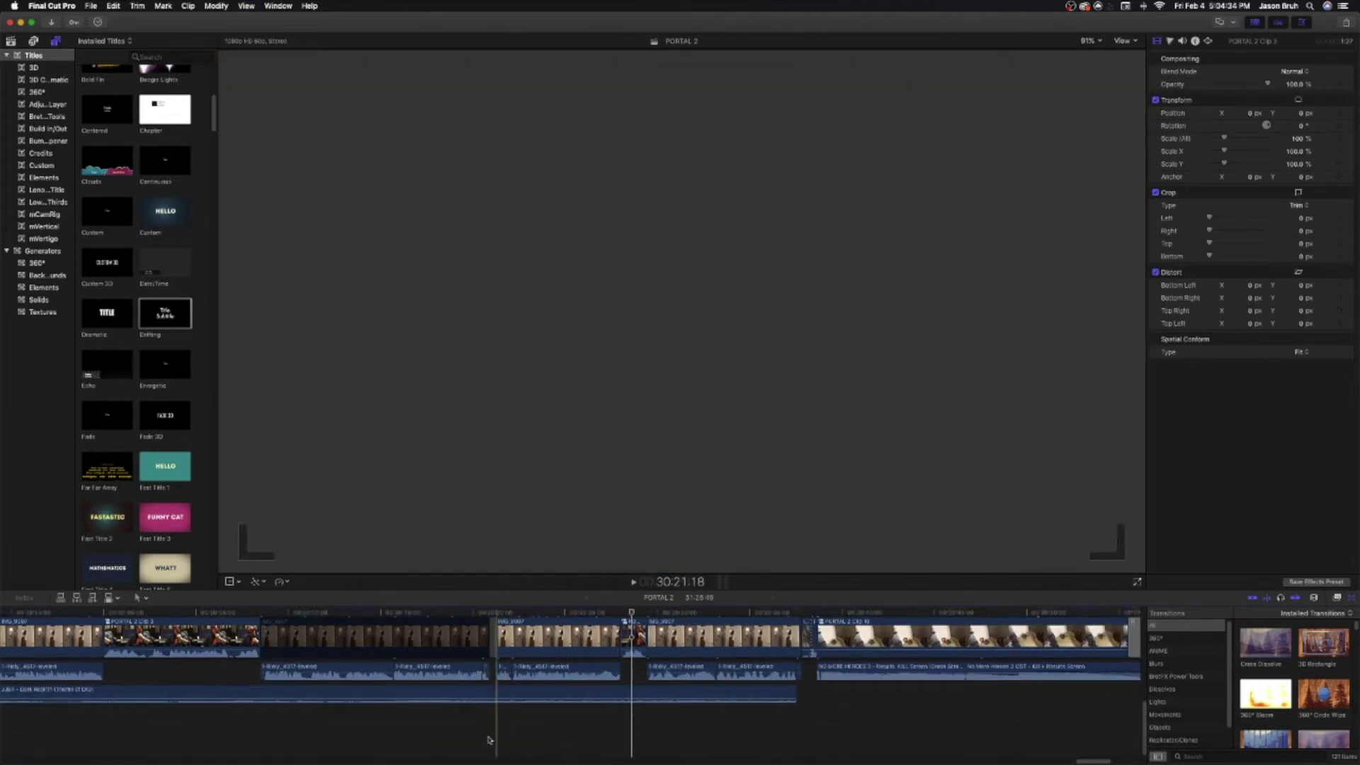
Step: Examine the timeline around the gap before the bright IMG_5607 clip, playing its start and checking the layered custom titles above it
{"action": "key", "text": "super+equal"}
{"action": "key", "text": "super+equal"}
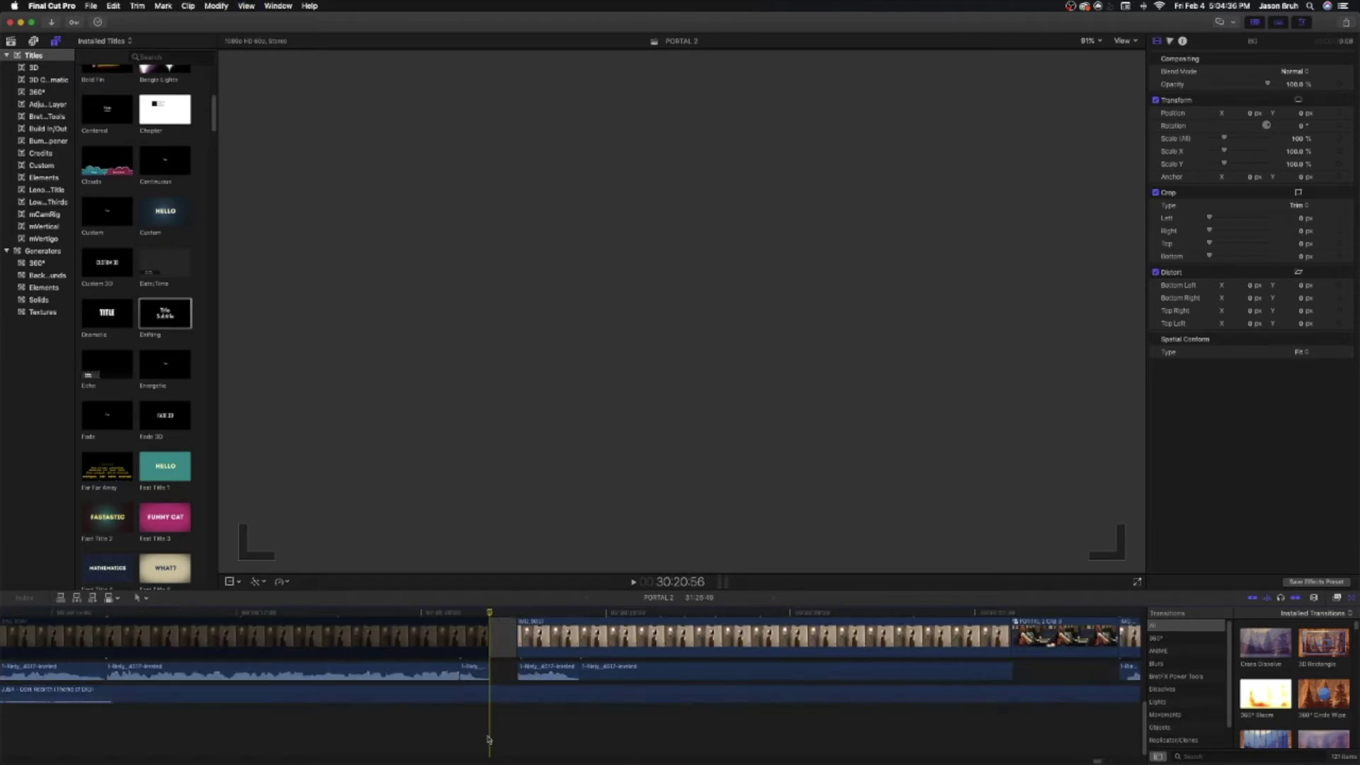
{"action": "scroll", "coordinate": [482, 742], "scroll_direction": "up", "scroll_amount": 1}
{"action": "scroll", "coordinate": [486, 742], "scroll_direction": "up", "scroll_amount": 4}
{"action": "scroll", "coordinate": [489, 740], "scroll_direction": "down", "scroll_amount": 5}
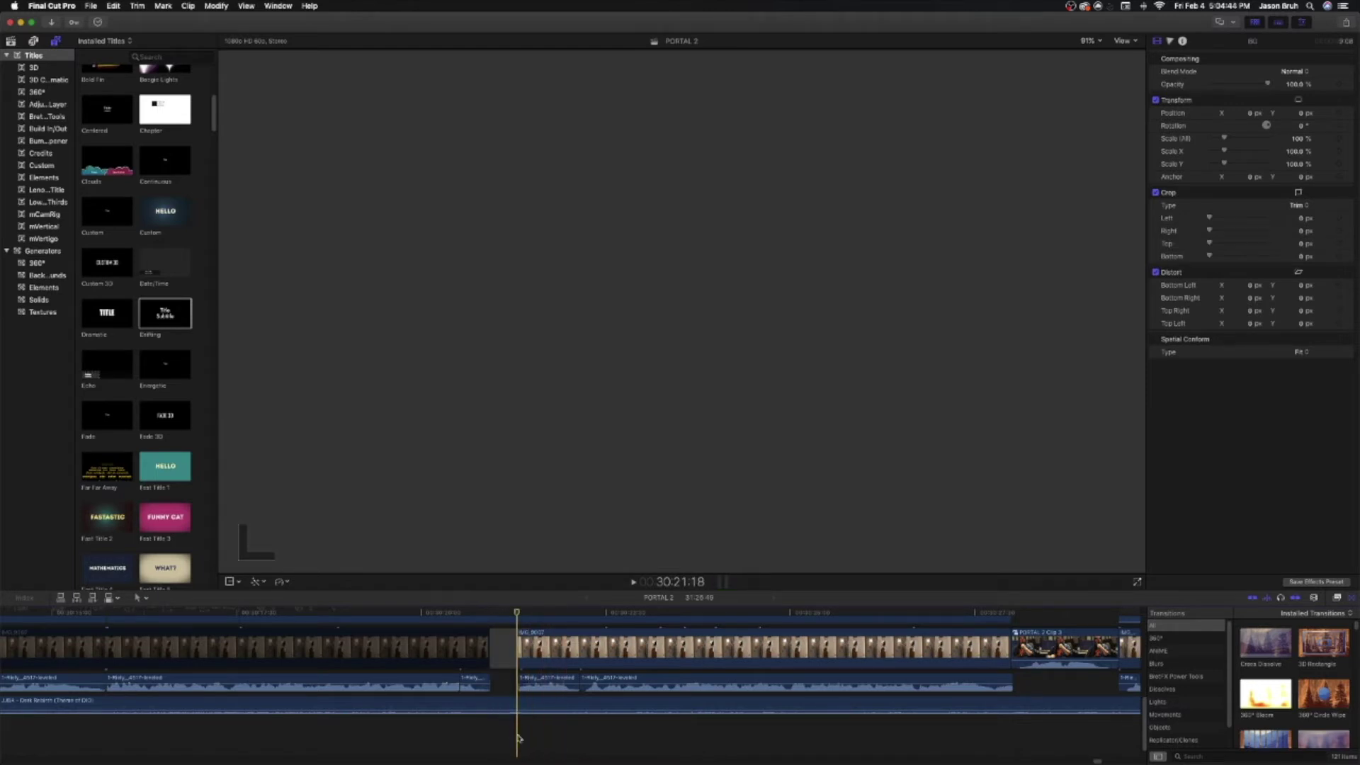
{"action": "left_click", "coordinate": [524, 678]}
{"action": "key", "text": "space"}
{"action": "key", "text": "space"}
{"action": "scroll", "coordinate": [496, 715], "scroll_direction": "up", "scroll_amount": 5}
{"action": "scroll", "coordinate": [510, 689], "scroll_direction": "down", "scroll_amount": 4}
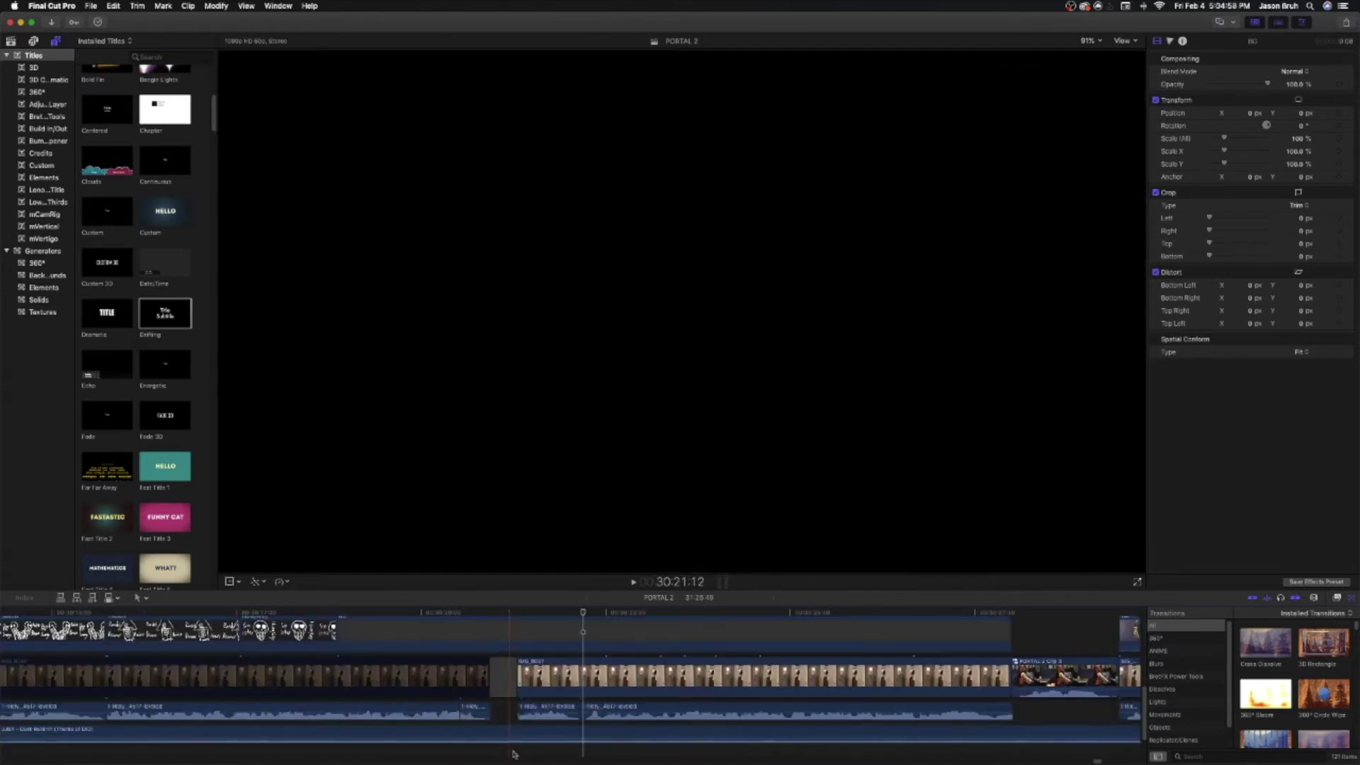
{"action": "scroll", "coordinate": [510, 730], "scroll_direction": "up", "scroll_amount": 4}
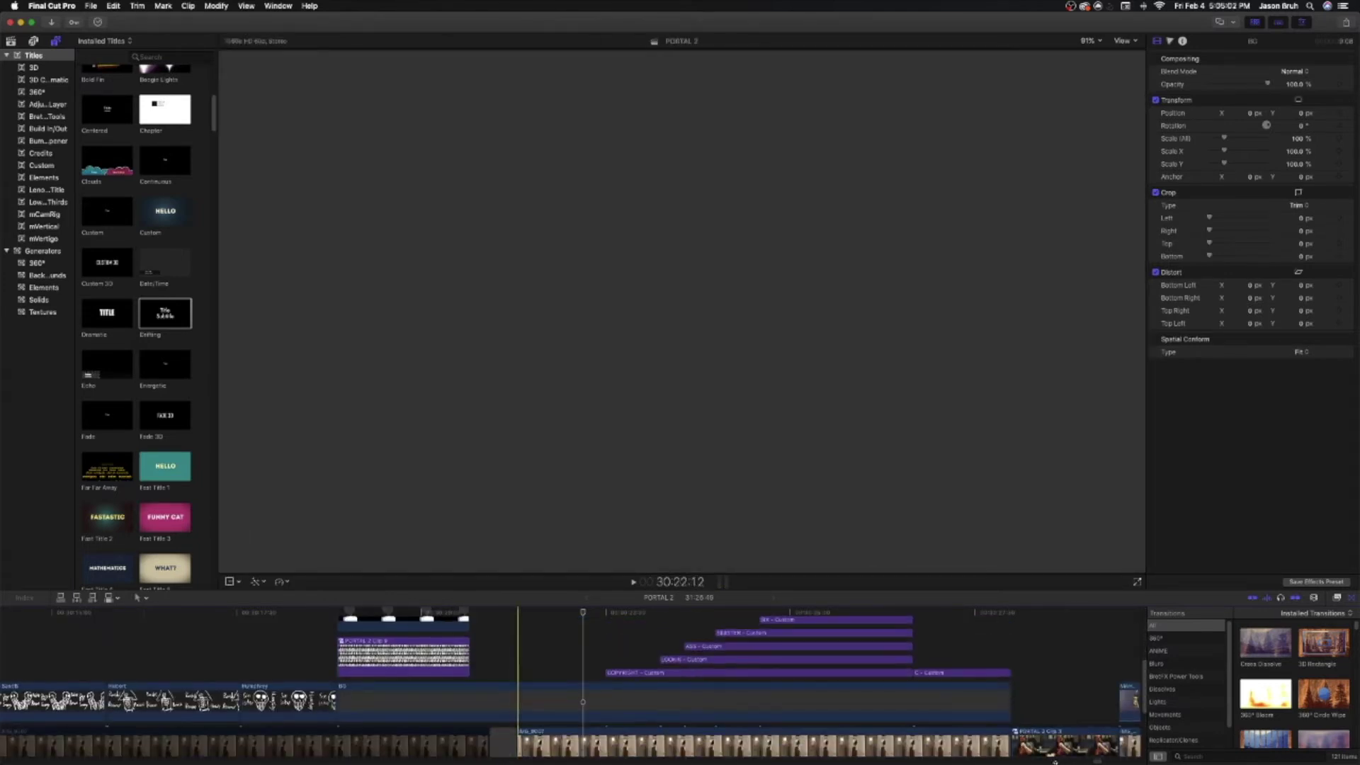
Step: Switch to the hand-drawn Herbert animation in Adobe Animate and scrub through its frames to compare the redrawn keyframes
{"action": "scroll", "coordinate": [1097, 760], "scroll_direction": "left", "scroll_amount": 10}
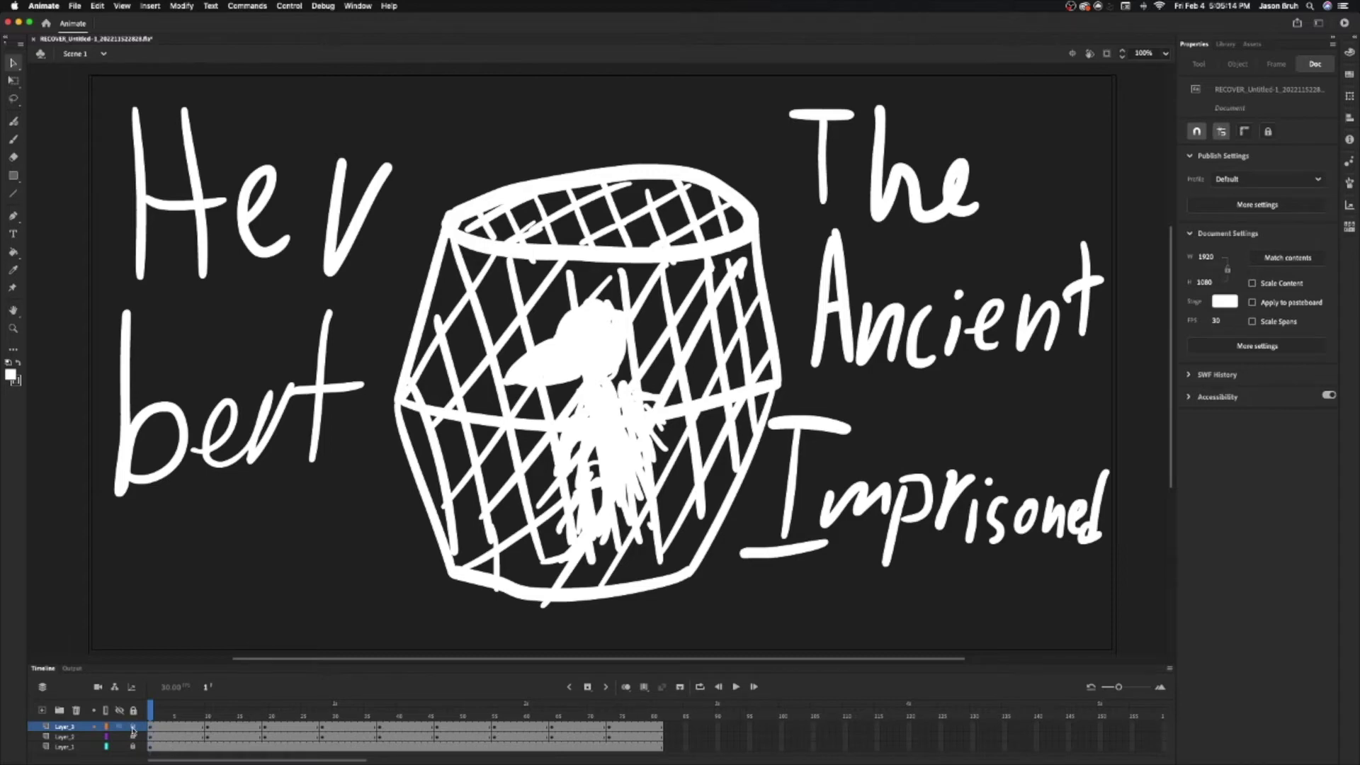
{"action": "left_click", "coordinate": [152, 739]}
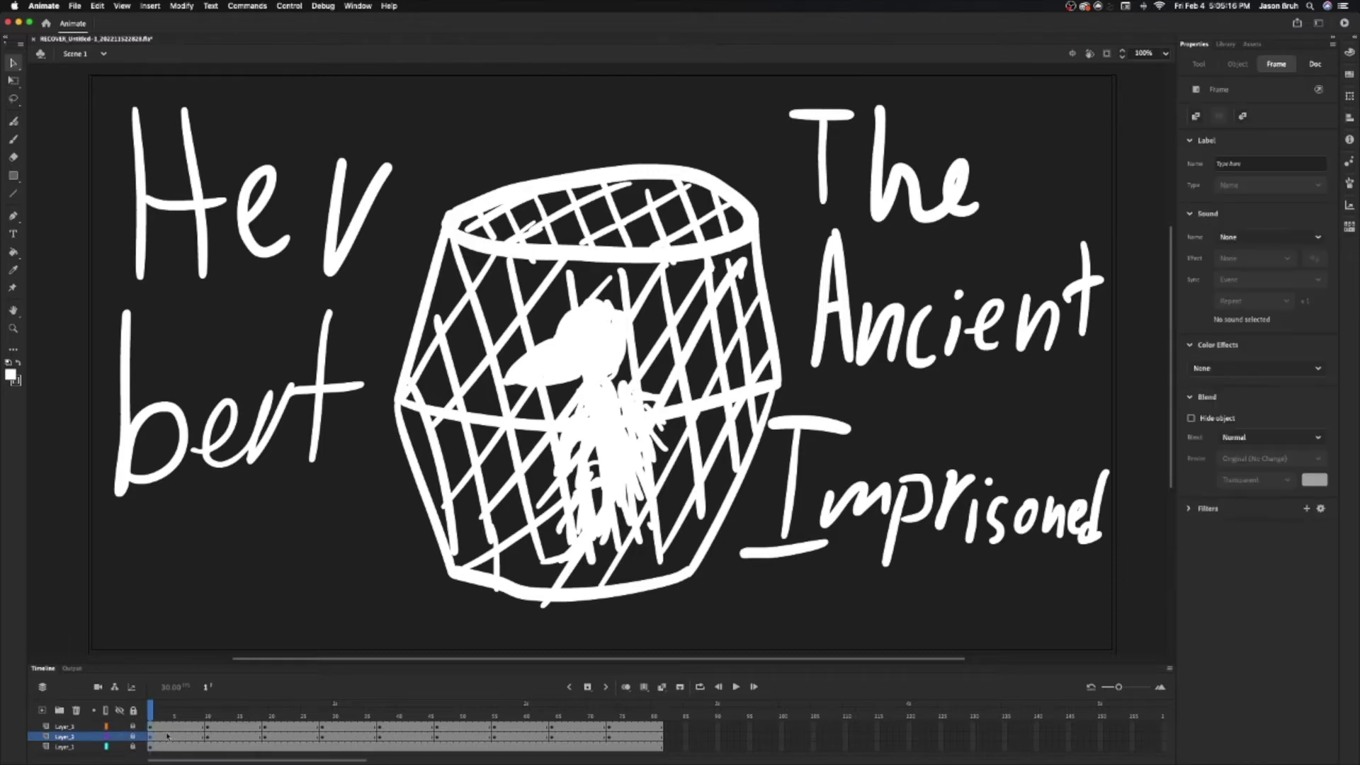
{"action": "mouse_move", "coordinate": [196, 716]}
{"action": "left_mouse_down"}
{"action": "mouse_move", "coordinate": [270, 727]}
{"action": "mouse_move", "coordinate": [661, 708]}
{"action": "left_mouse_up"}
{"action": "left_click_drag", "start_coordinate": [440, 706], "coordinate": [195, 692]}
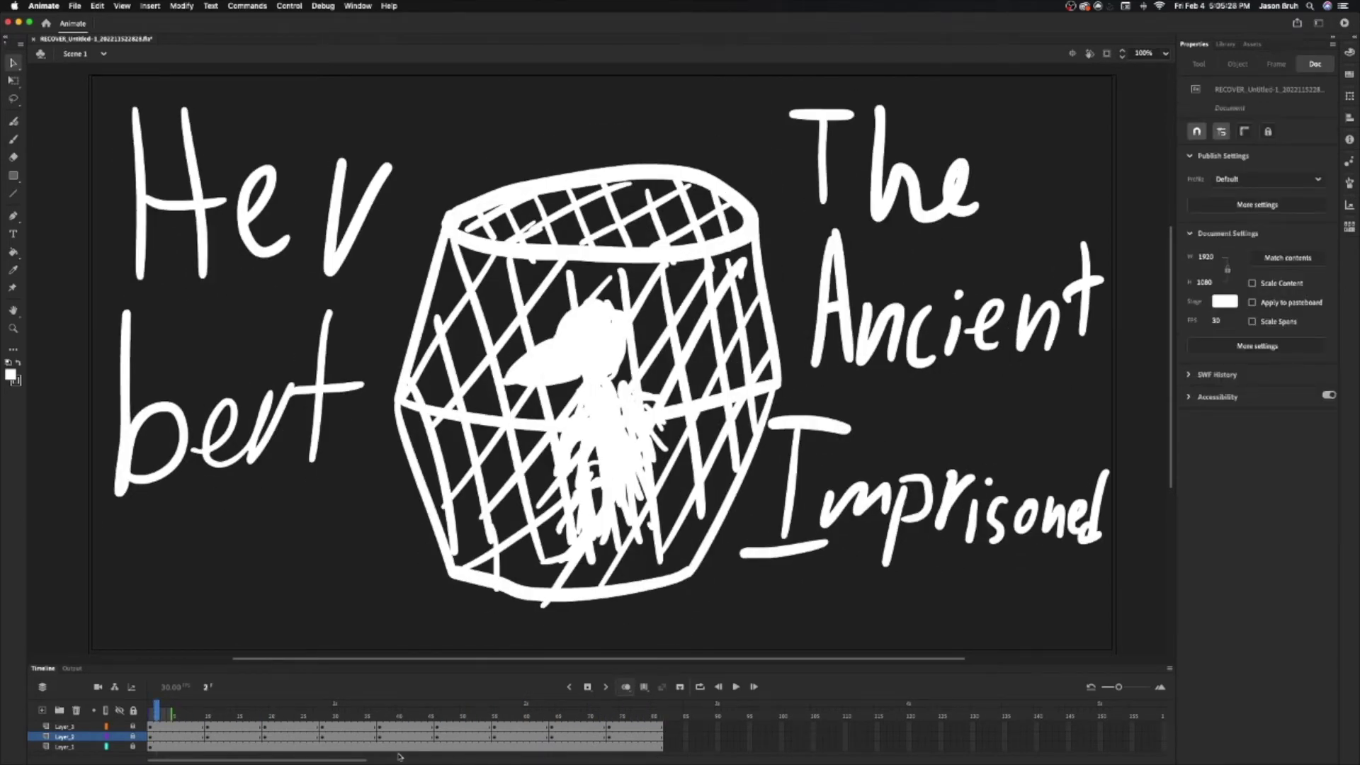
{"action": "left_click_drag", "start_coordinate": [203, 718], "coordinate": [211, 713]}
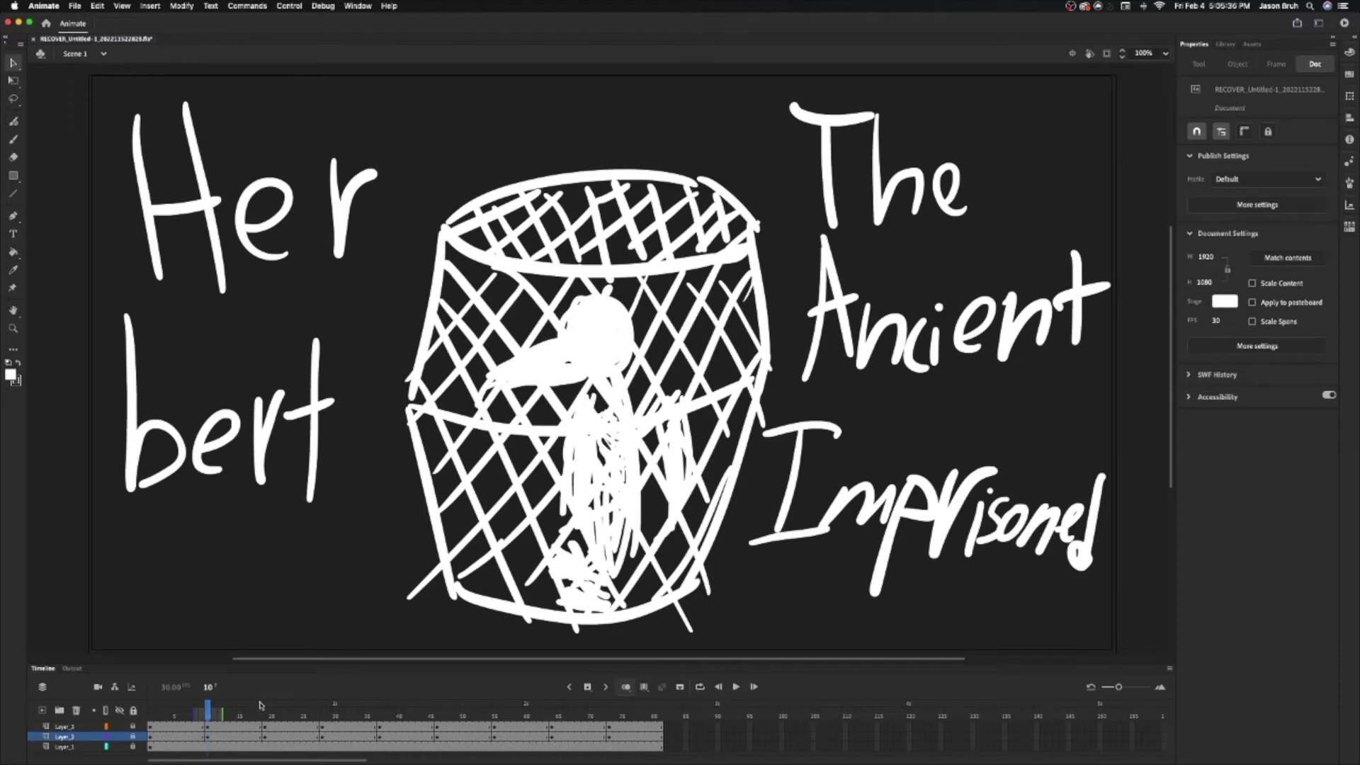
Step: Unlock the two upper drawing layers to show their onion skins, and scrub from frame 10 back towards the first frame
{"action": "left_click", "coordinate": [132, 726]}
{"action": "left_click", "coordinate": [133, 736]}
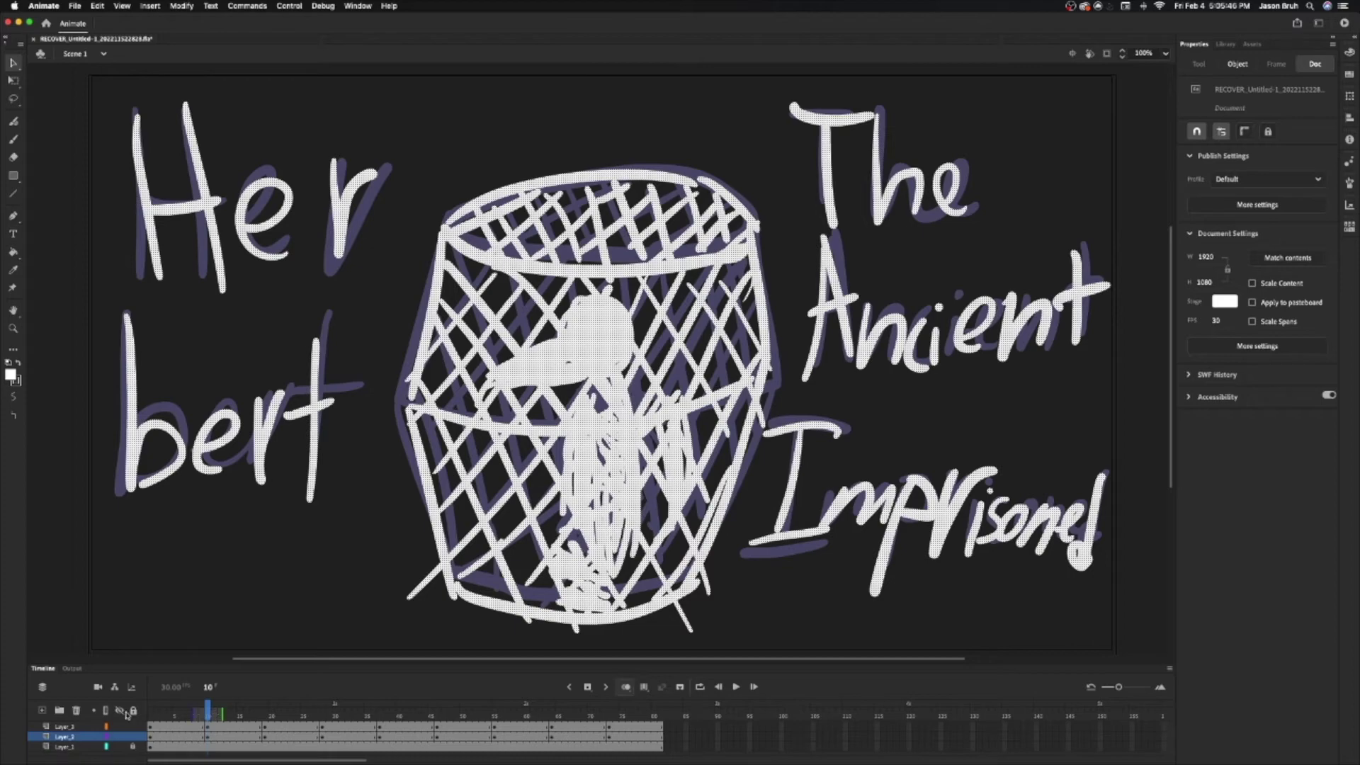
{"action": "left_click_drag", "start_coordinate": [207, 717], "coordinate": [155, 715]}
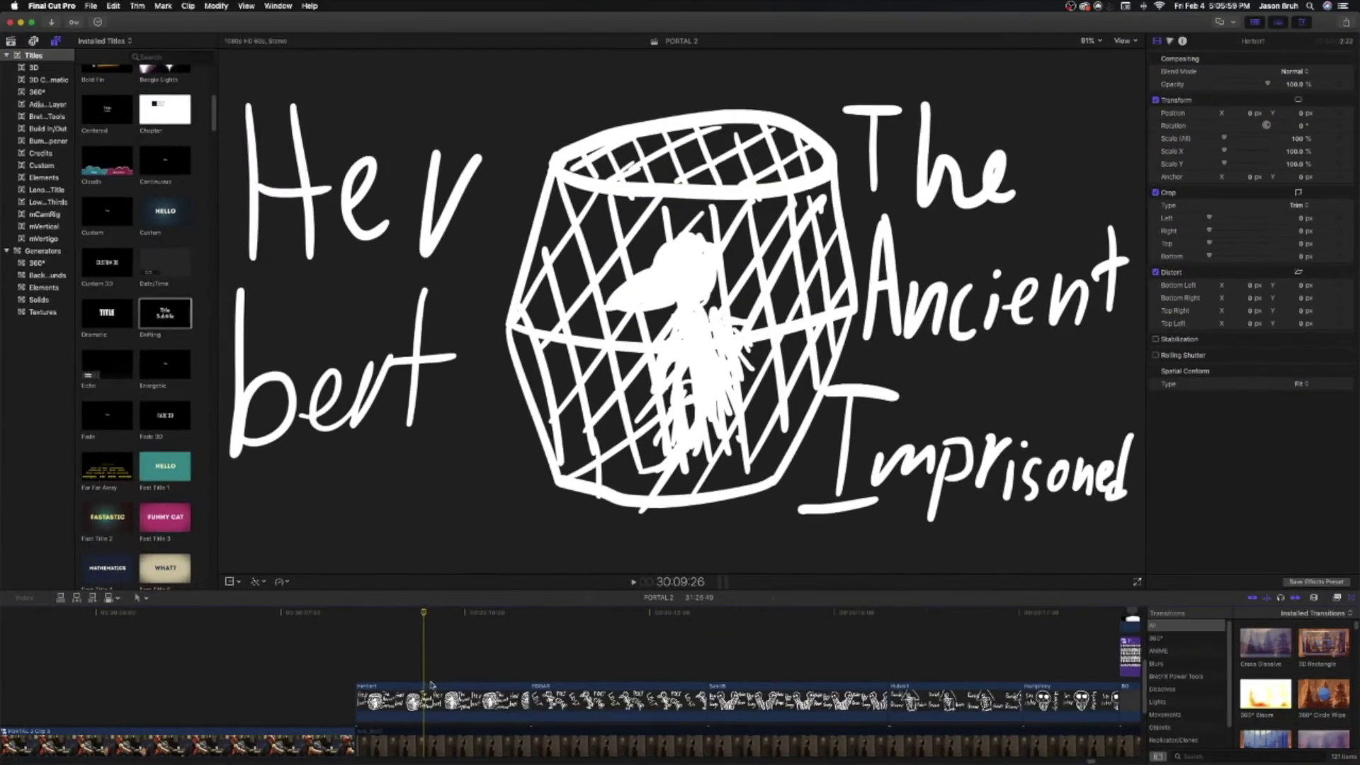
Step: Return to the PORTAL 2 timeline in Final Cut Pro and play the sliding question-mark figure clip after the hand-drawn title clips
{"action": "scroll", "coordinate": [431, 684], "scroll_direction": "down", "scroll_amount": 3}
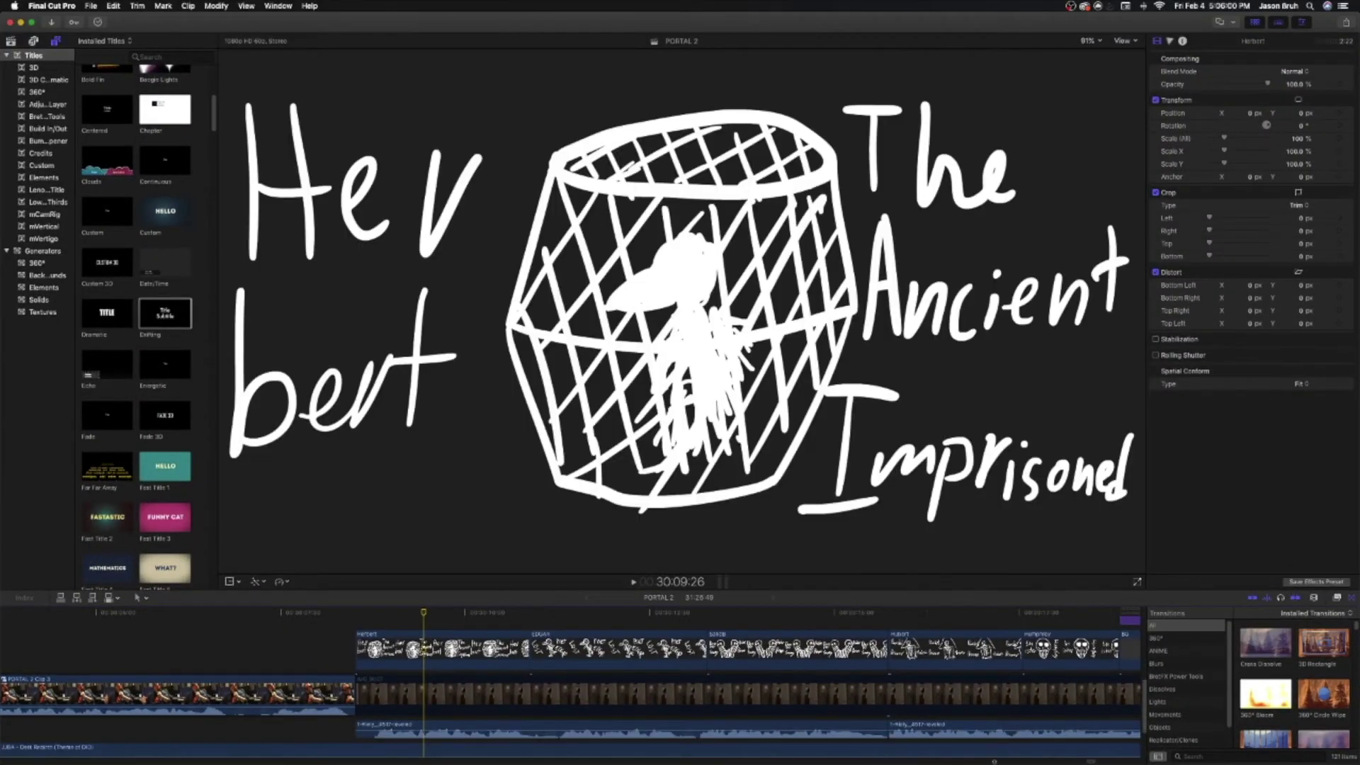
{"action": "scroll", "coordinate": [701, 635], "scroll_direction": "right", "scroll_amount": 10}
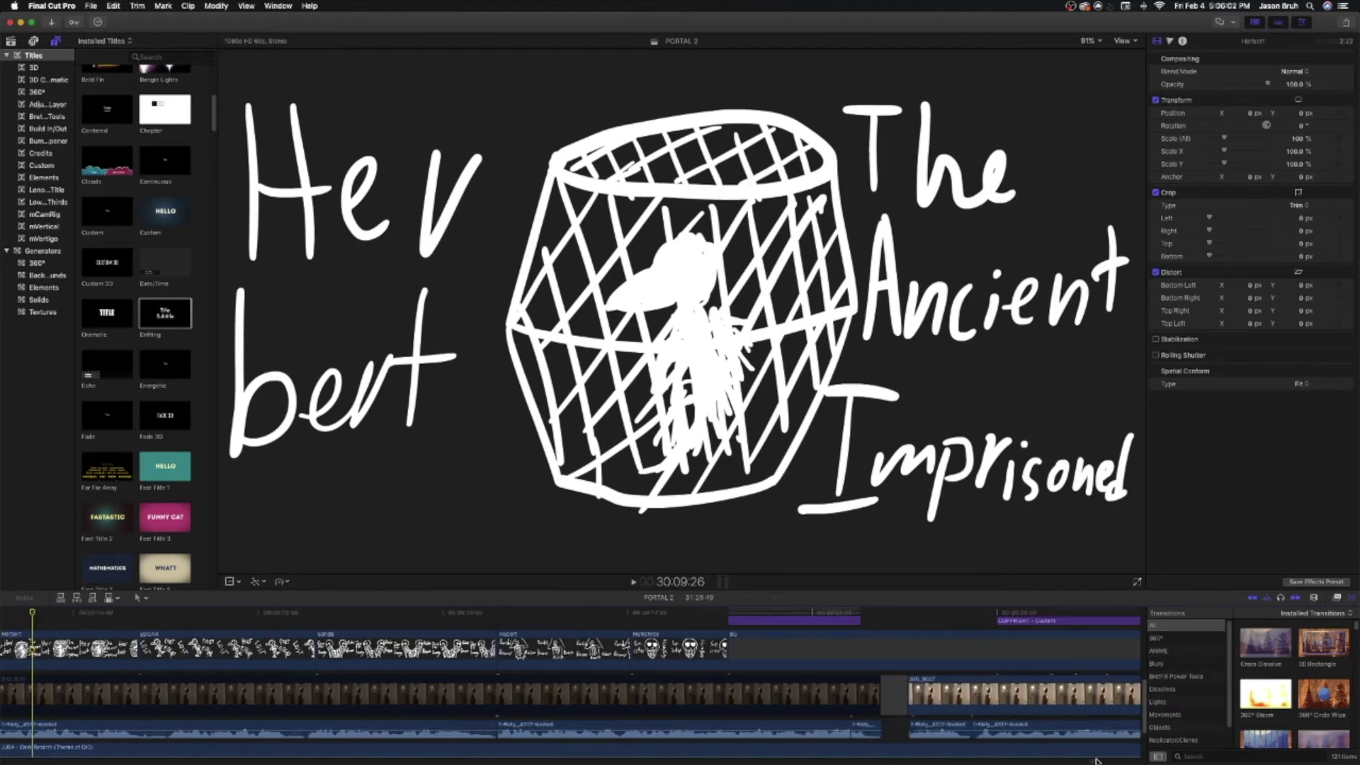
{"action": "scroll", "coordinate": [701, 635], "scroll_direction": "up", "scroll_amount": 3}
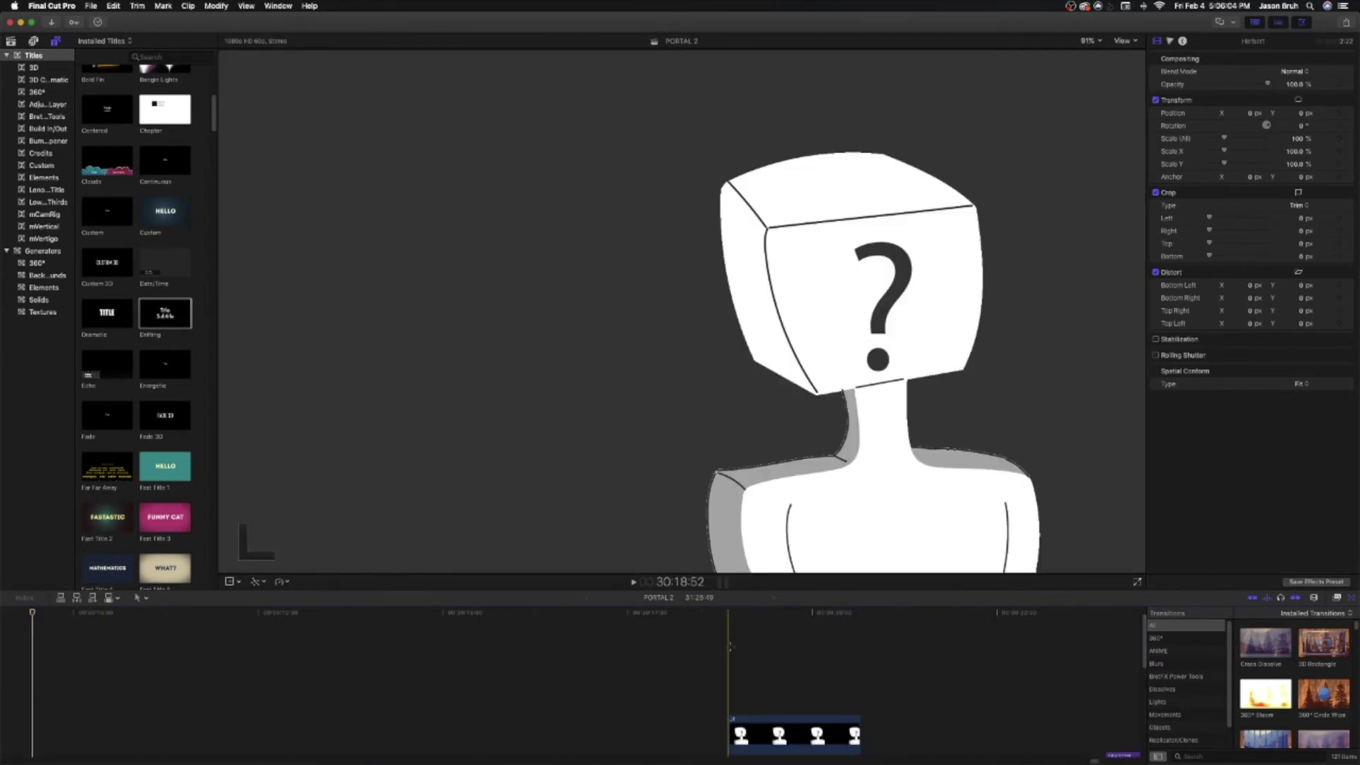
{"action": "left_click", "coordinate": [729, 648]}
{"action": "key", "text": "space"}
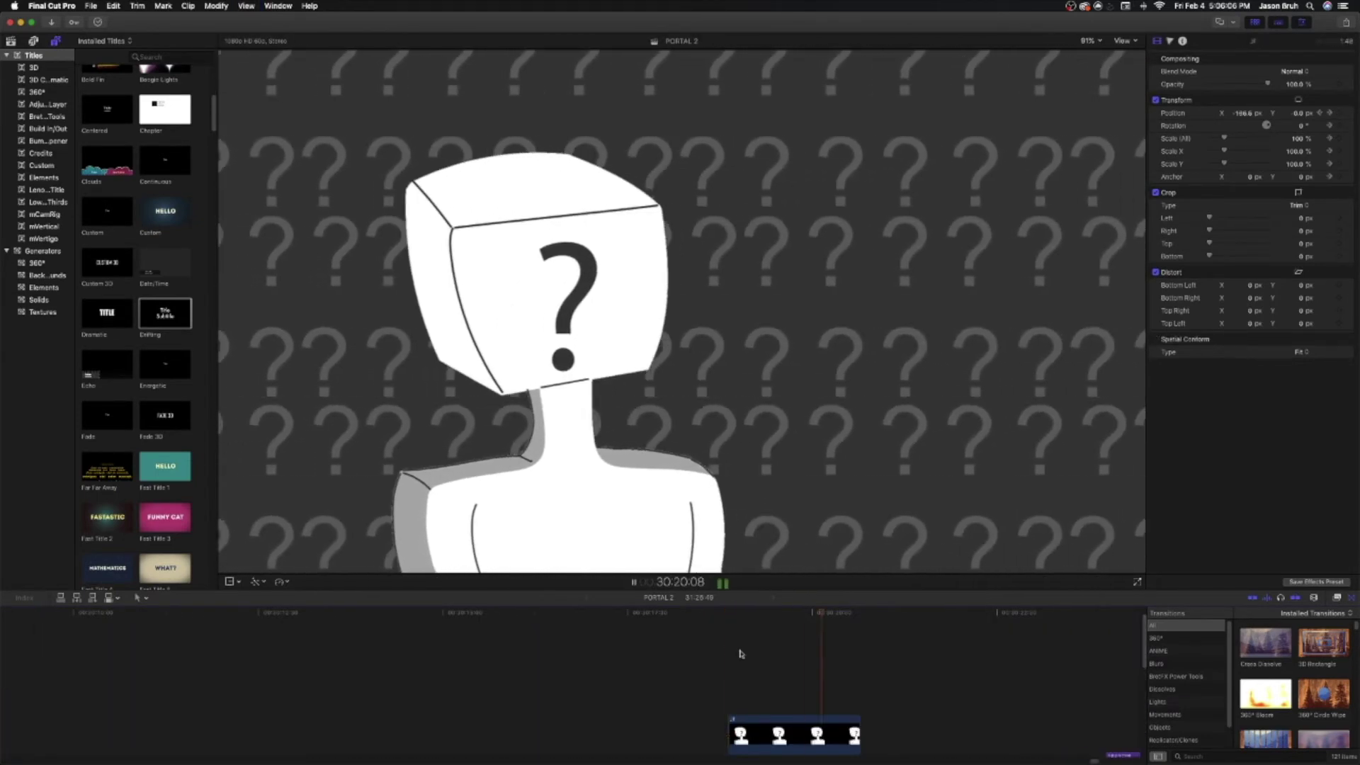
{"action": "key", "text": "space"}
{"action": "left_click", "coordinate": [768, 667]}
{"action": "scroll", "coordinate": [769, 668], "scroll_direction": "down", "scroll_amount": 3}
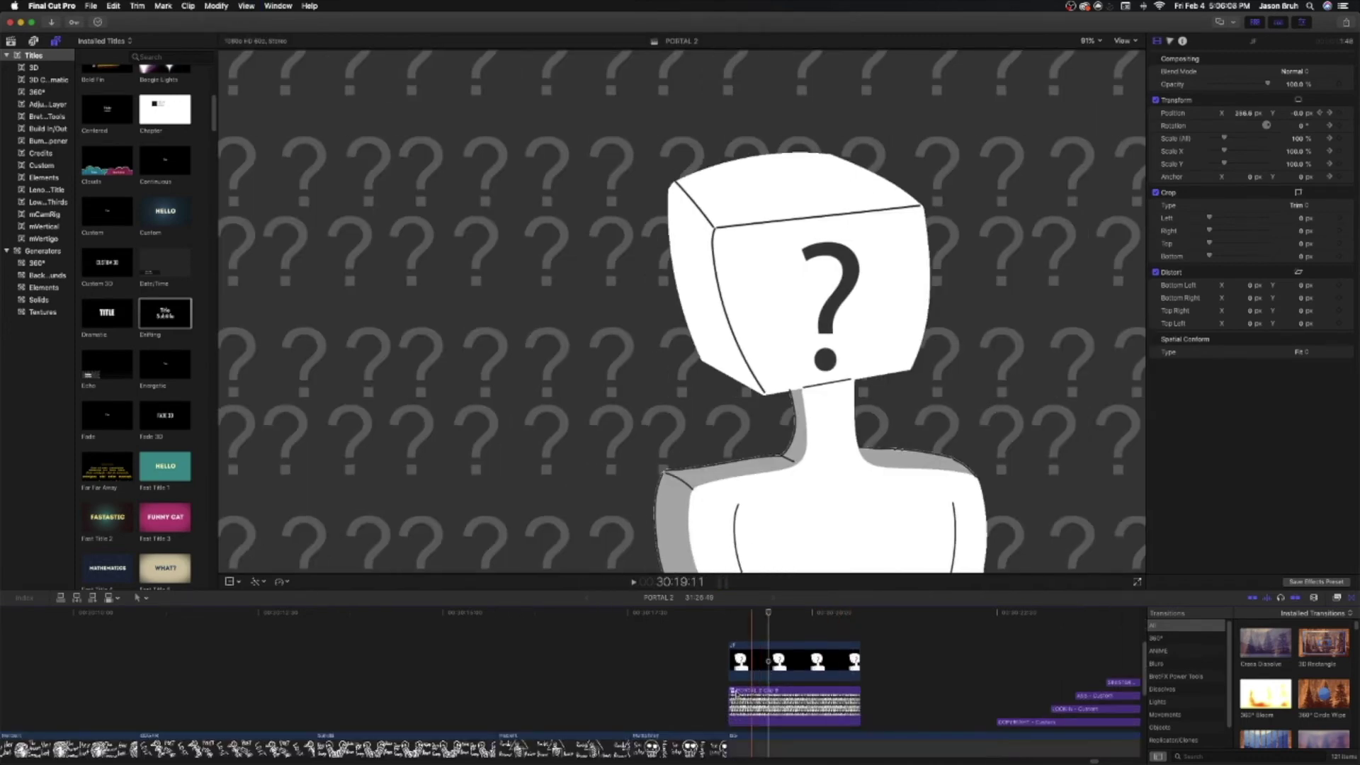
Step: Open the question-mark background compound clip, examine its stacked nested clips, and return to the PORTAL 2 timeline
{"action": "left_click", "coordinate": [734, 674]}
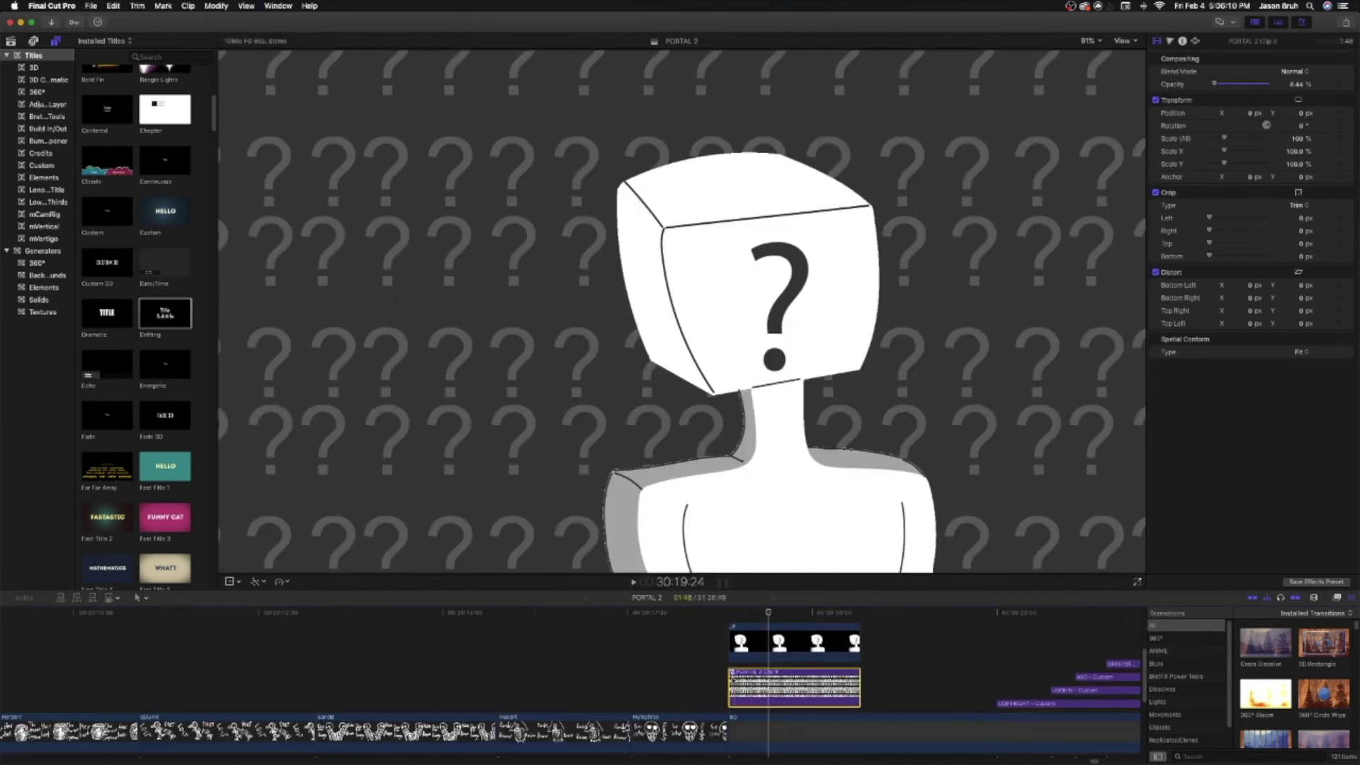
{"action": "double_click", "coordinate": [733, 676]}
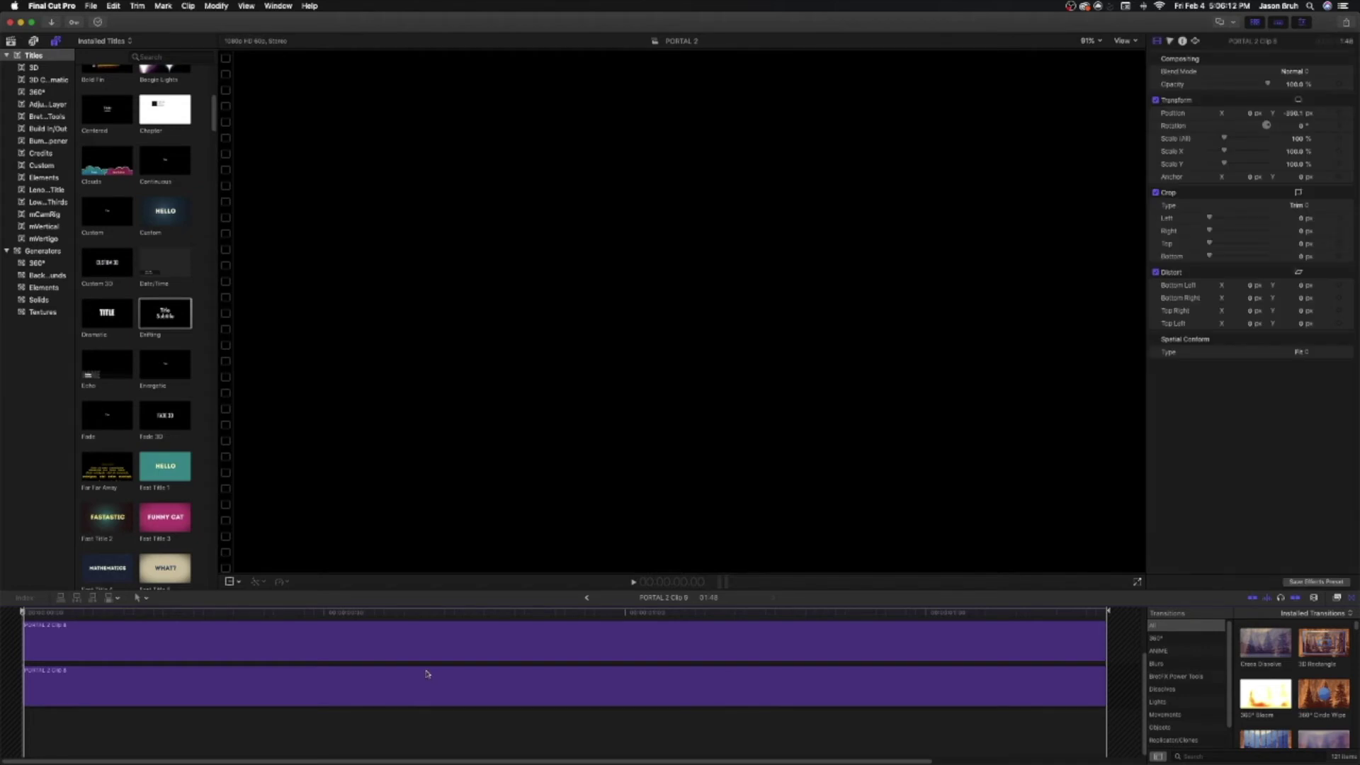
{"action": "left_click", "coordinate": [445, 632]}
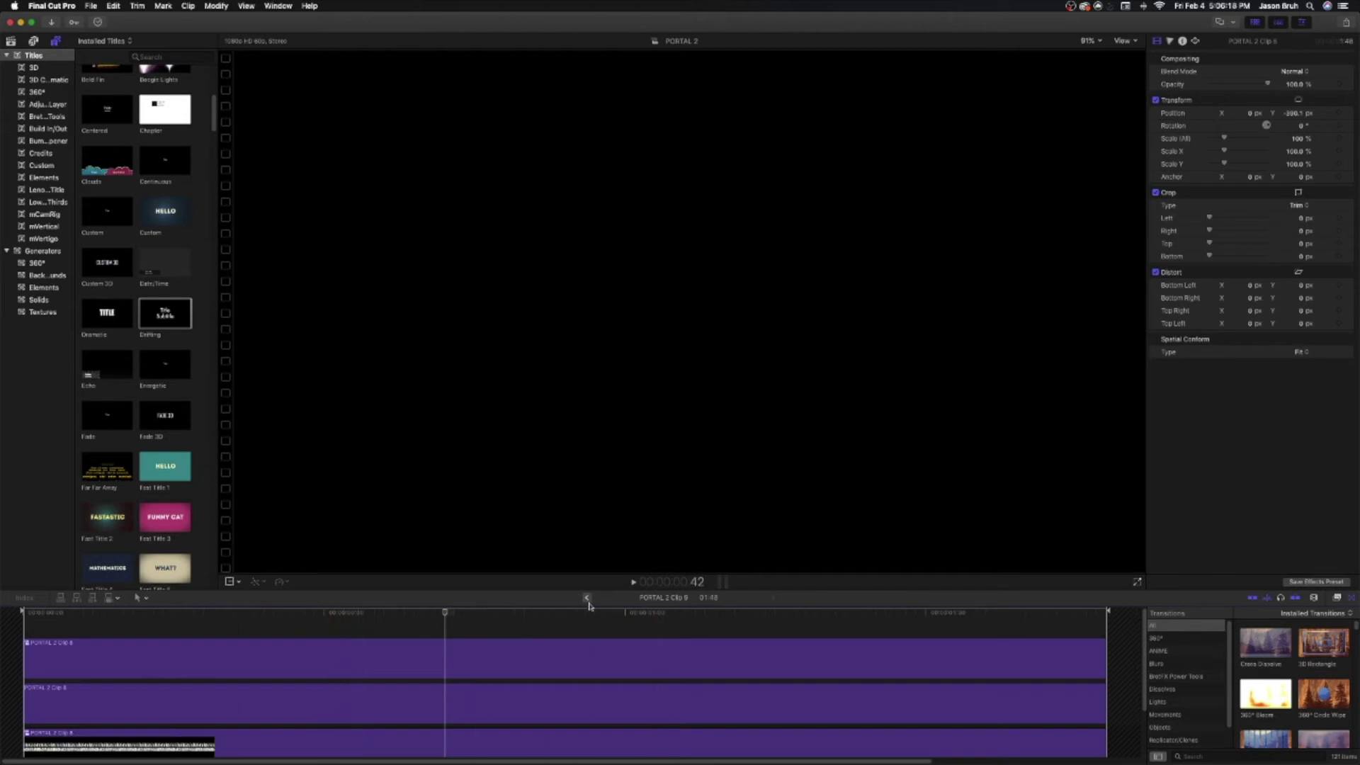
{"action": "left_click", "coordinate": [587, 598]}
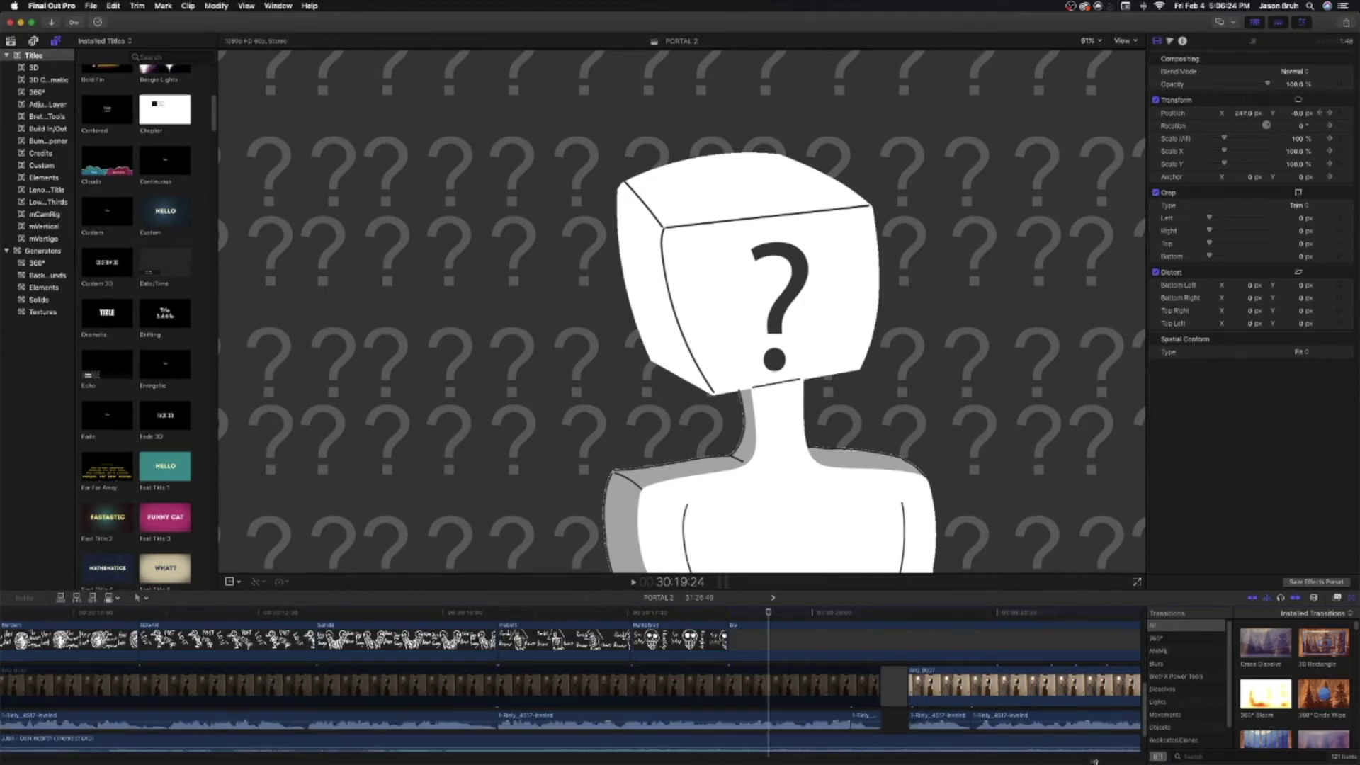
Step: Examine the question-mark figure partway through its clip at 30:19:46, along with the background and staggered title layers around it
{"action": "left_click_drag", "start_coordinate": [1094, 761], "coordinate": [1096, 761]}
{"action": "scroll", "coordinate": [584, 645], "scroll_direction": "up", "scroll_amount": 3}
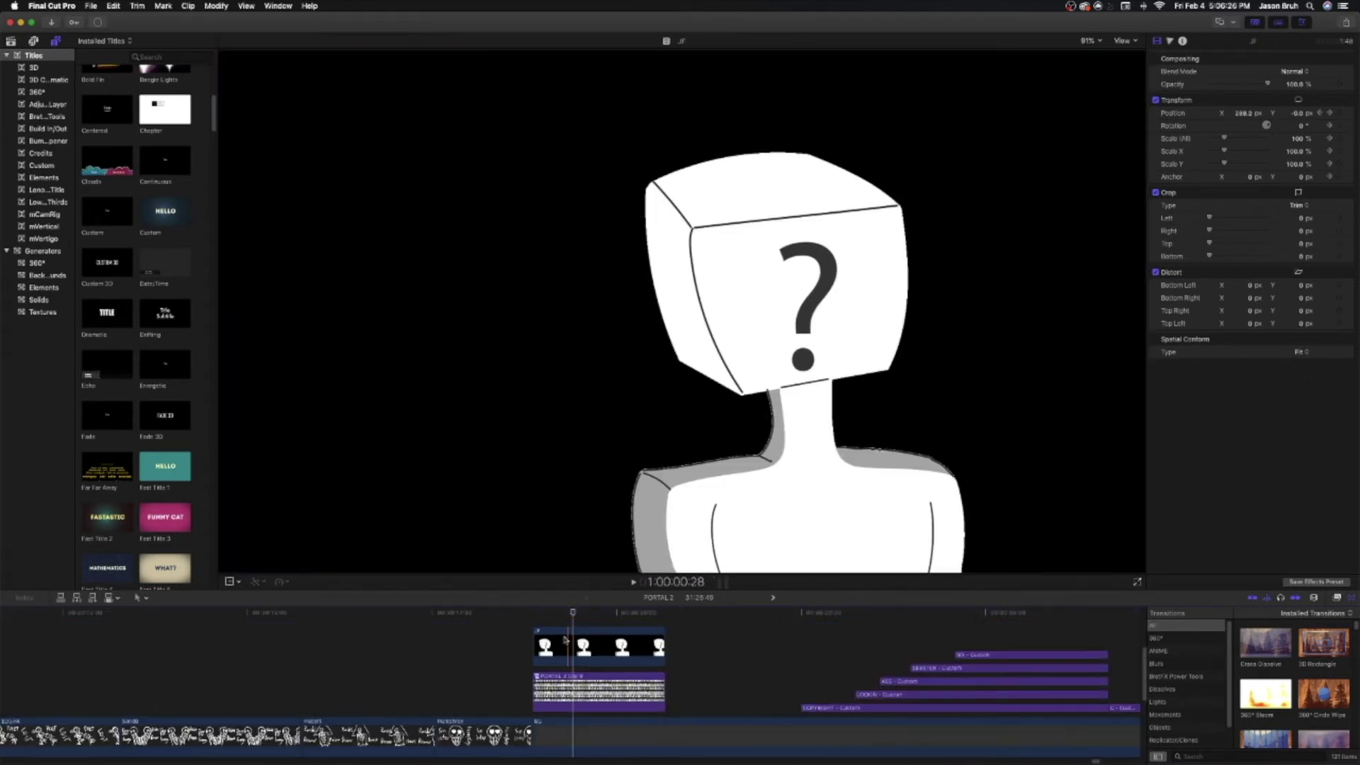
{"action": "scroll", "coordinate": [564, 657], "scroll_direction": "up", "scroll_amount": 3}
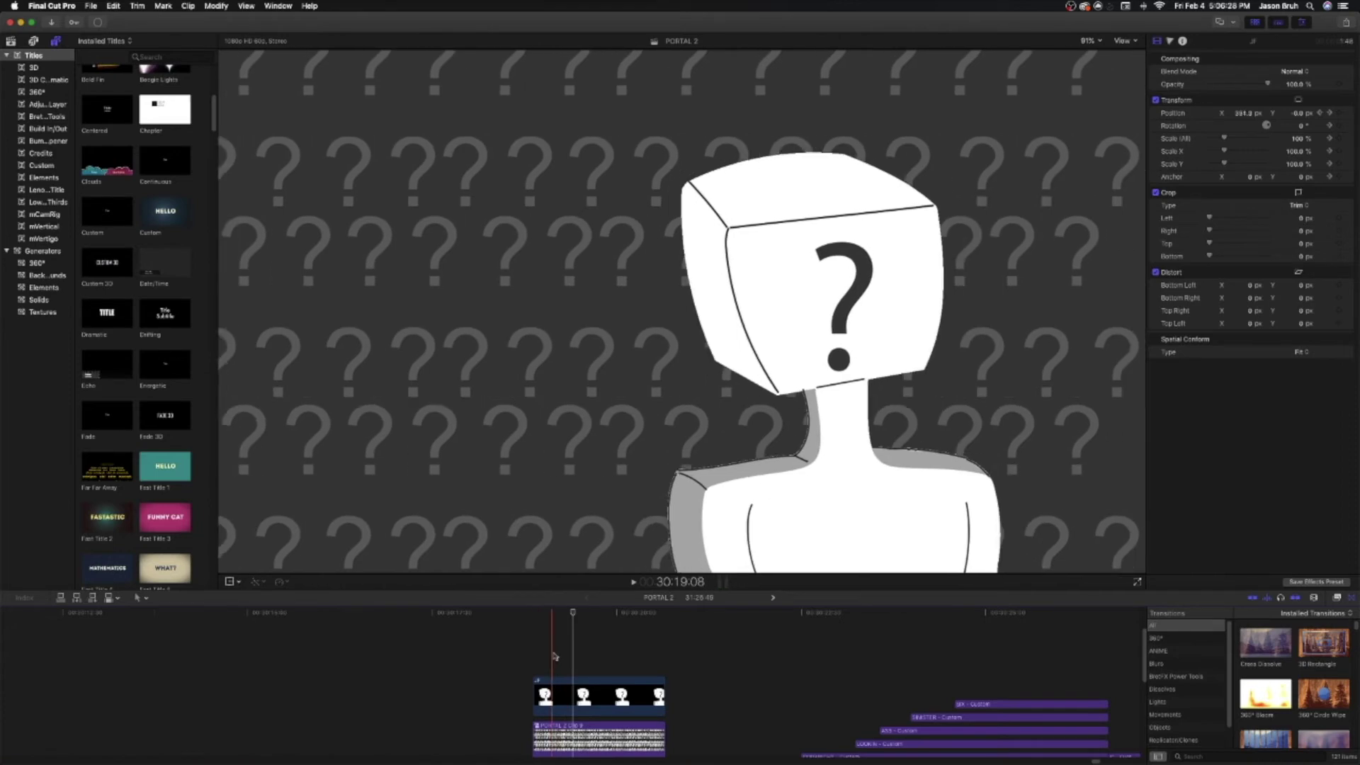
{"action": "left_click", "coordinate": [598, 658]}
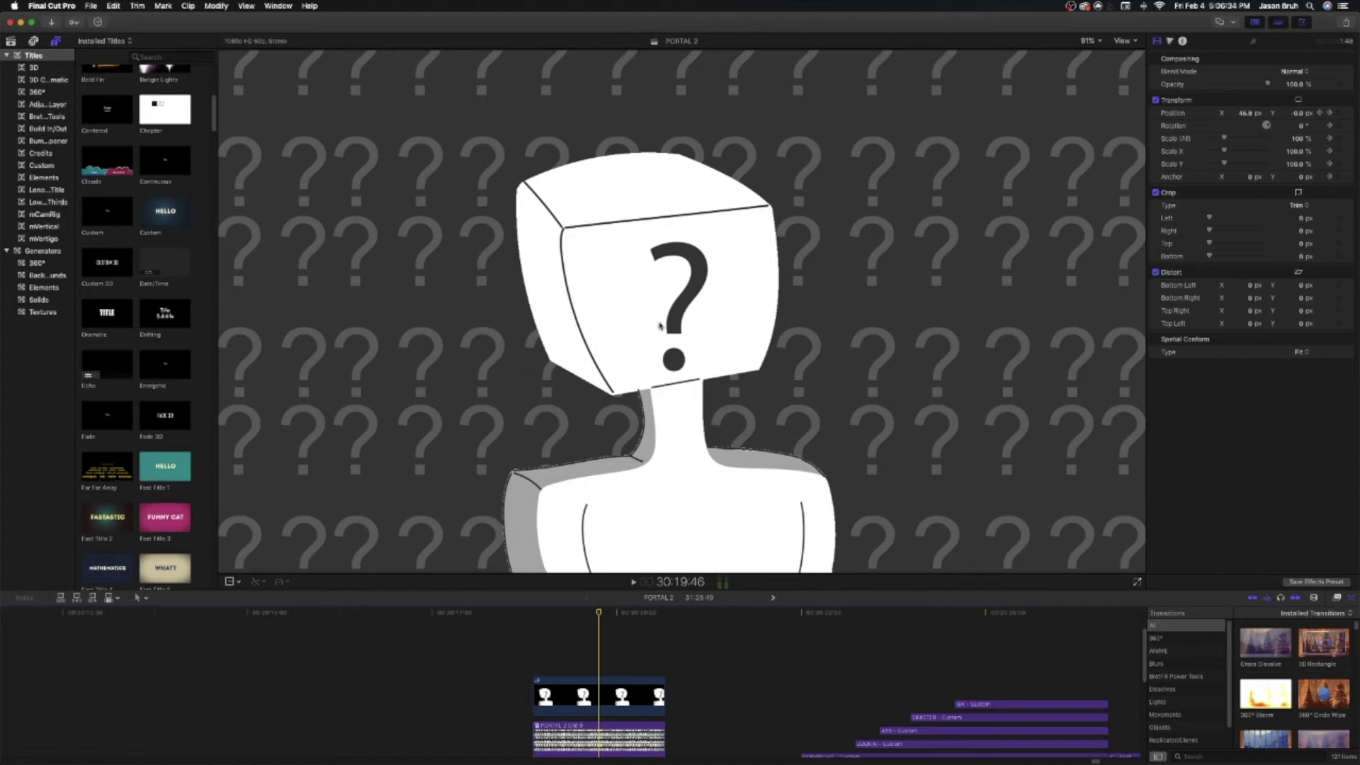
{"action": "scroll", "coordinate": [624, 666], "scroll_direction": "down", "scroll_amount": 2}
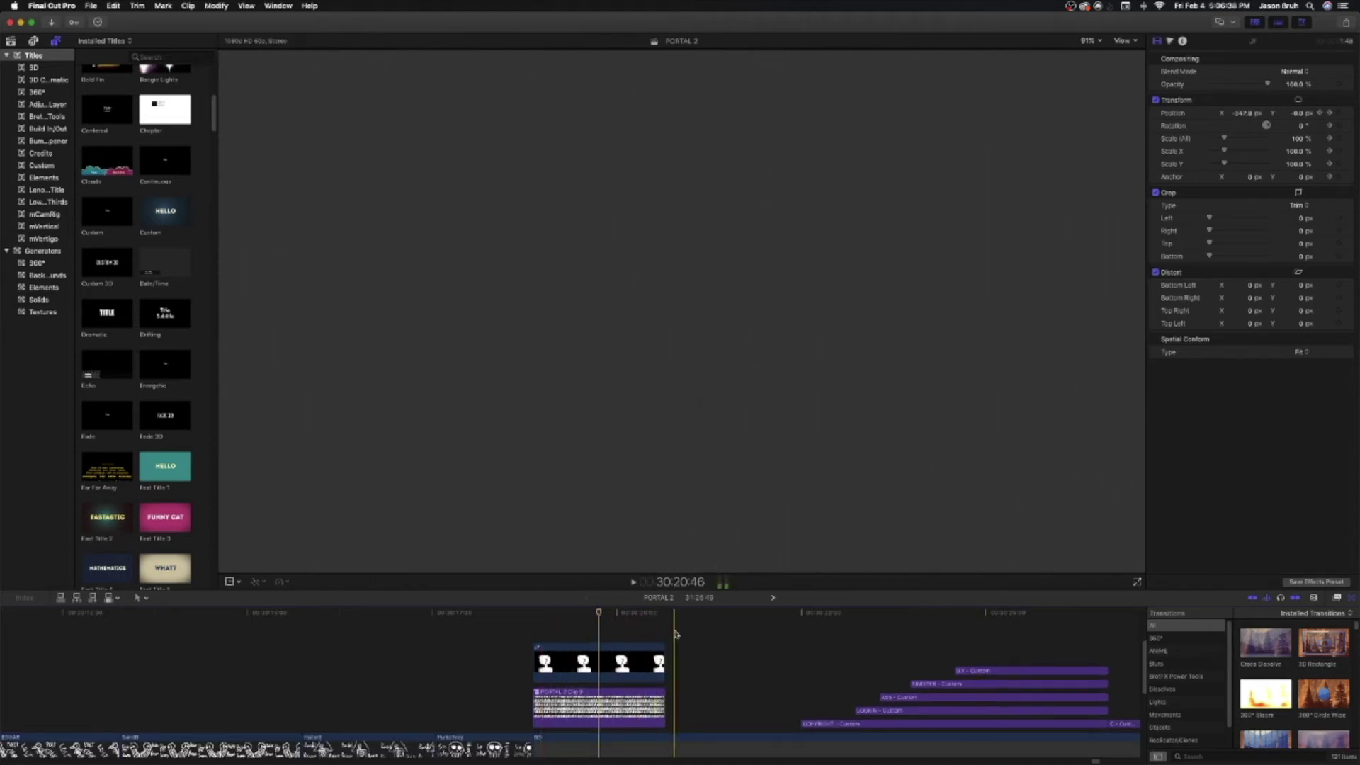
{"action": "scroll", "coordinate": [799, 750], "scroll_direction": "down", "scroll_amount": 6}
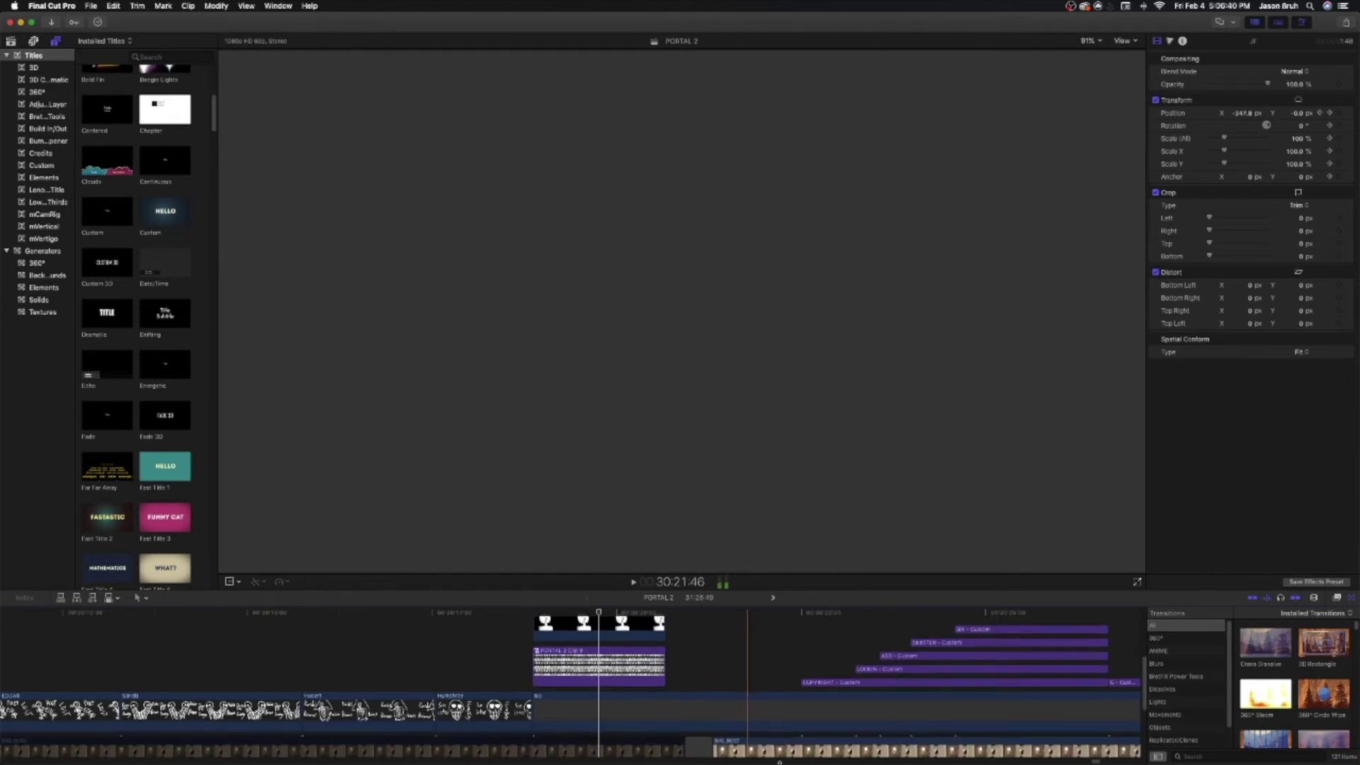
{"action": "scroll", "coordinate": [1068, 757], "scroll_direction": "up", "scroll_amount": 1}
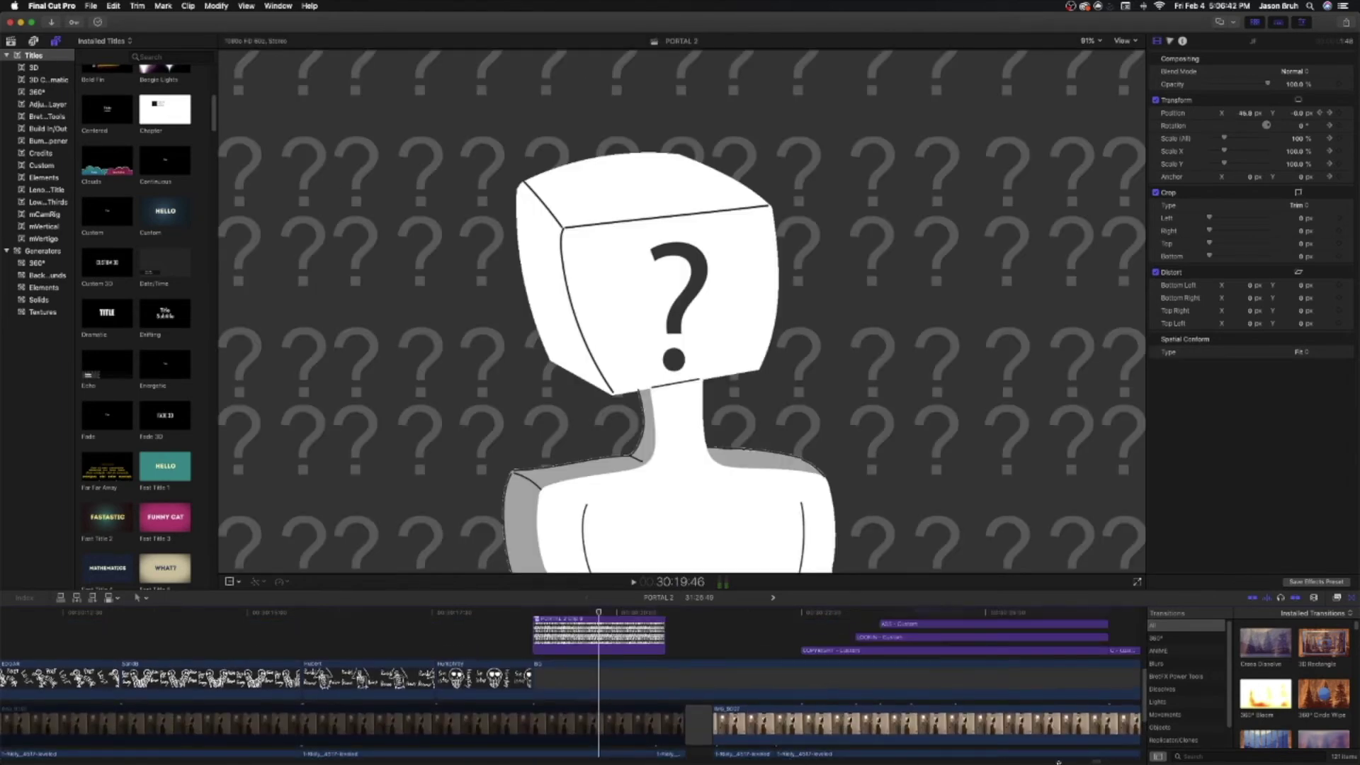
Step: Play the masked microphone clip from 30:28:00 into the hanging cage and skeleton shot that follows it
{"action": "scroll", "coordinate": [1096, 761], "scroll_direction": "right", "scroll_amount": 10}
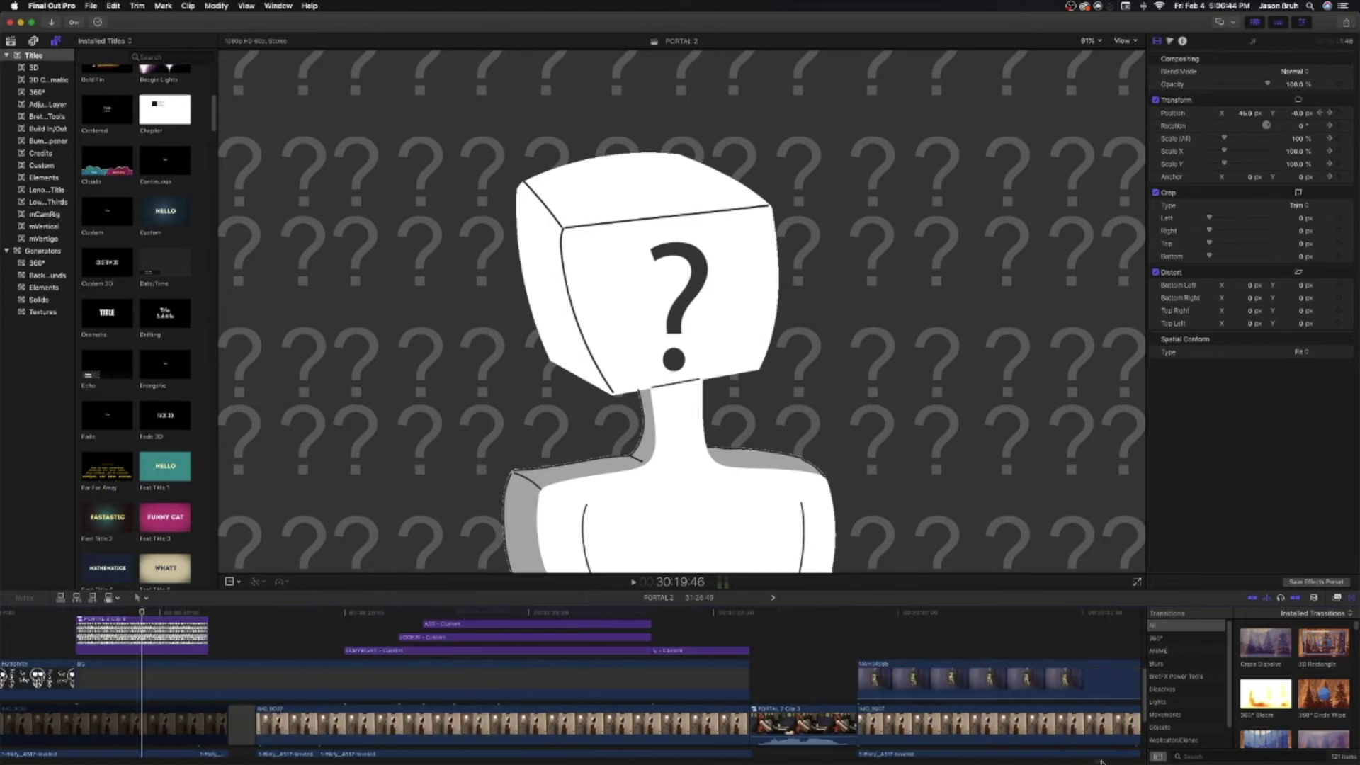
{"action": "scroll", "coordinate": [685, 673], "scroll_direction": "right", "scroll_amount": 2}
{"action": "left_click", "coordinate": [494, 643]}
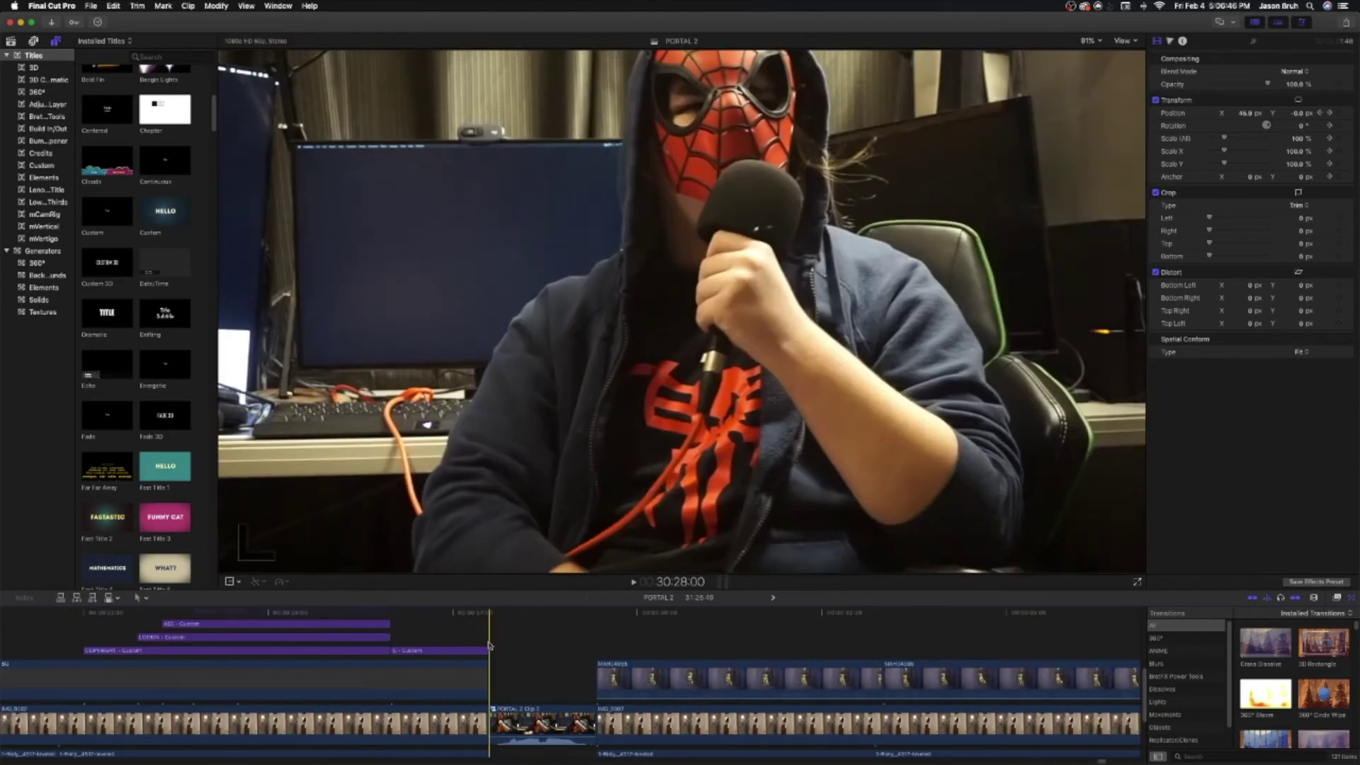
{"action": "key", "text": "space"}
{"action": "key", "text": "super+minus"}
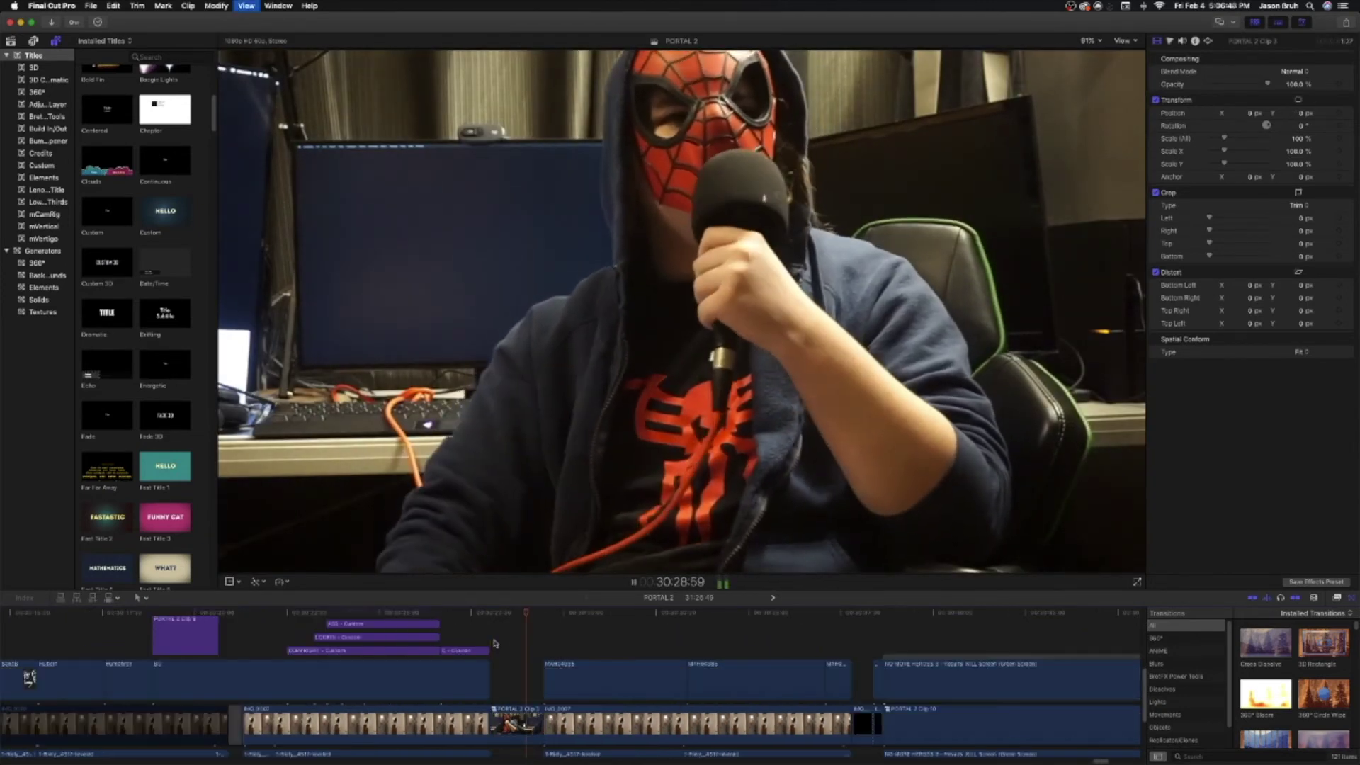
{"action": "key", "text": "super+minus"}
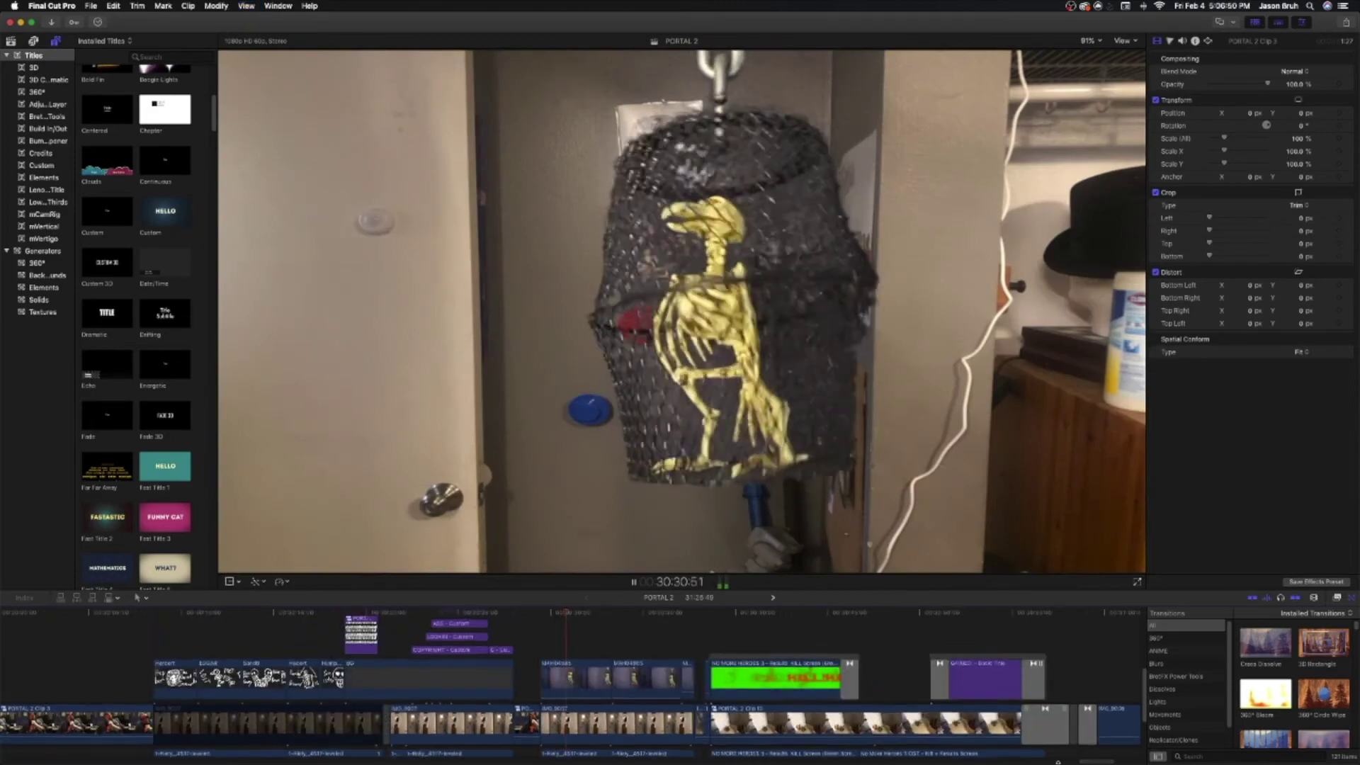
{"action": "scroll", "coordinate": [1058, 761], "scroll_direction": "down", "scroll_amount": 1}
{"action": "scroll", "coordinate": [567, 684], "scroll_direction": "down", "scroll_amount": 2}
{"action": "scroll", "coordinate": [567, 683], "scroll_direction": "right", "scroll_amount": 3}
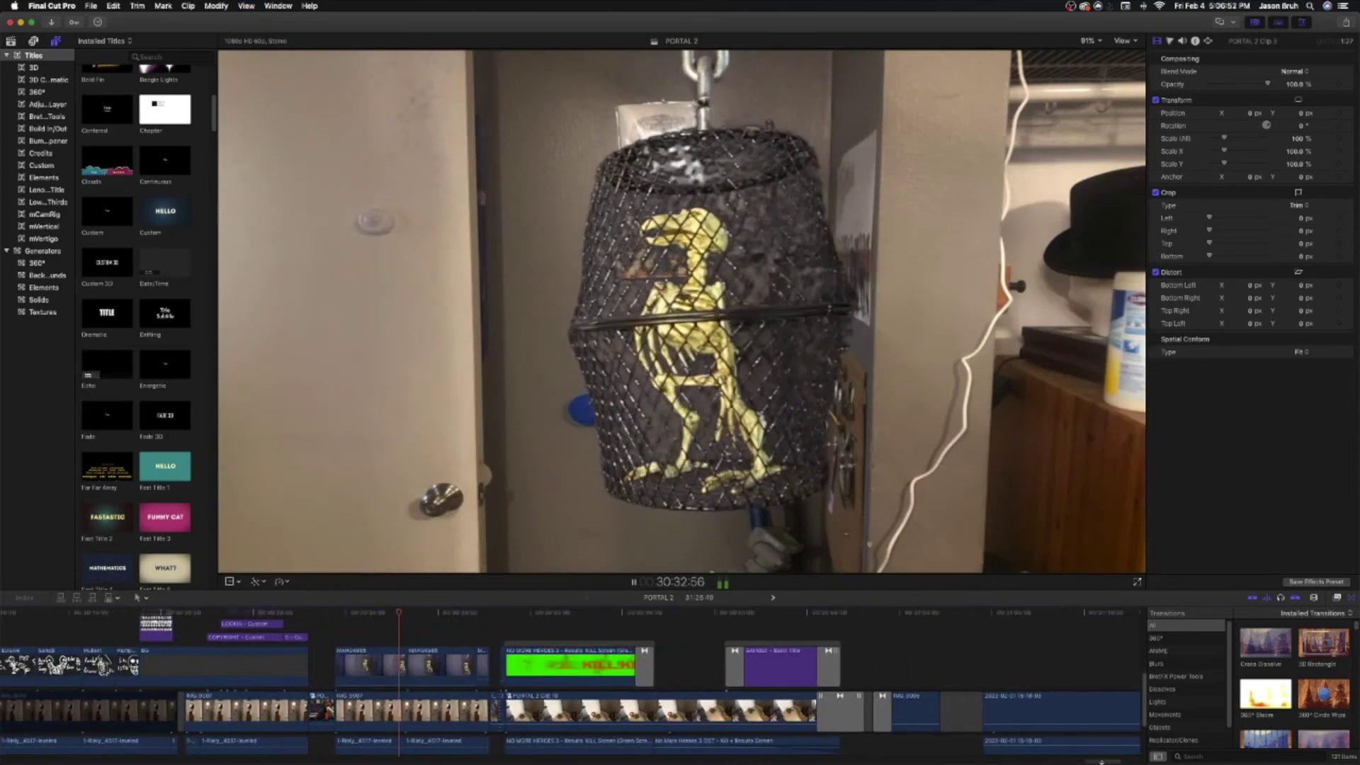
{"action": "scroll", "coordinate": [711, 761], "scroll_direction": "right", "scroll_amount": 3}
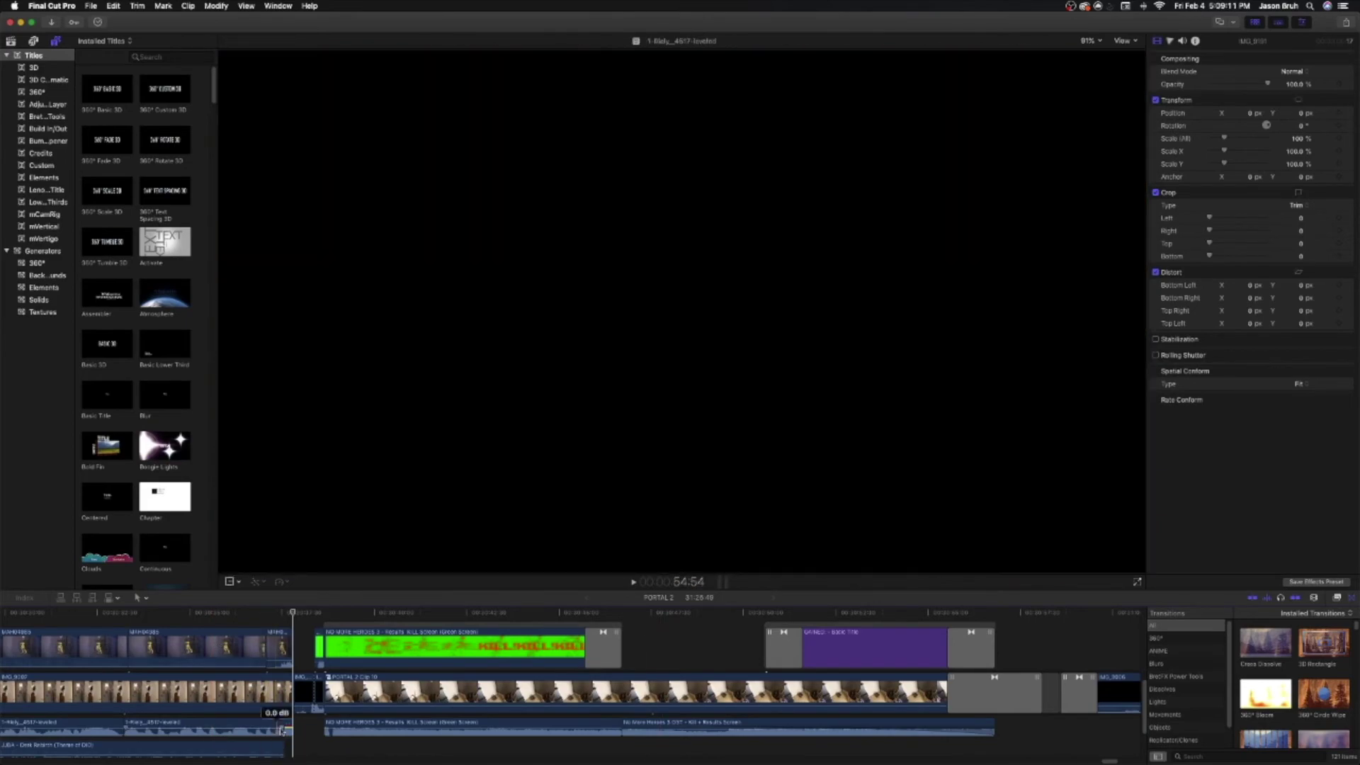
Step: Examine the falling cage shot and its keyed explosion overlay in the short clips just before the red kill screen
{"action": "scroll", "coordinate": [240, 708], "scroll_direction": "down", "scroll_amount": 2}
{"action": "scroll", "coordinate": [248, 738], "scroll_direction": "up", "scroll_amount": 2}
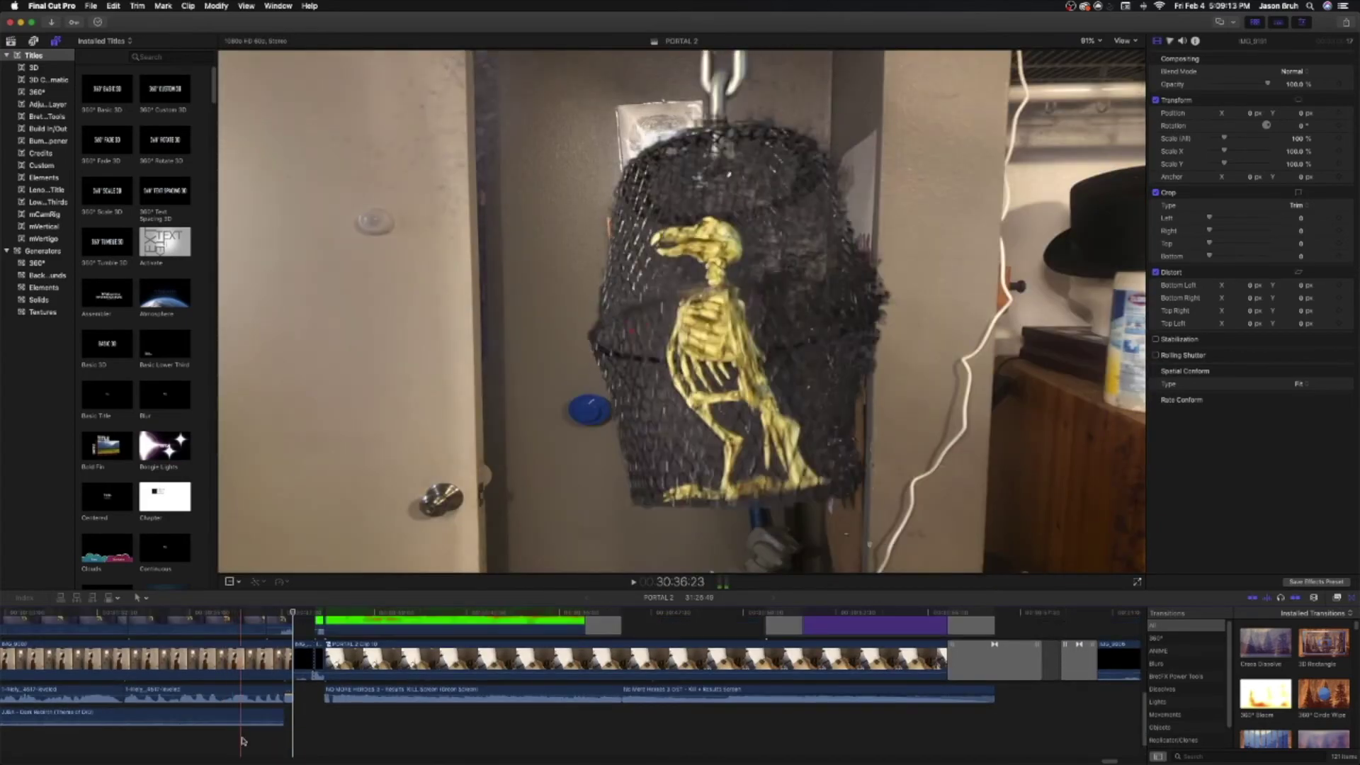
{"action": "left_click", "coordinate": [282, 740]}
{"action": "scroll", "coordinate": [282, 740], "scroll_direction": "up", "scroll_amount": 2}
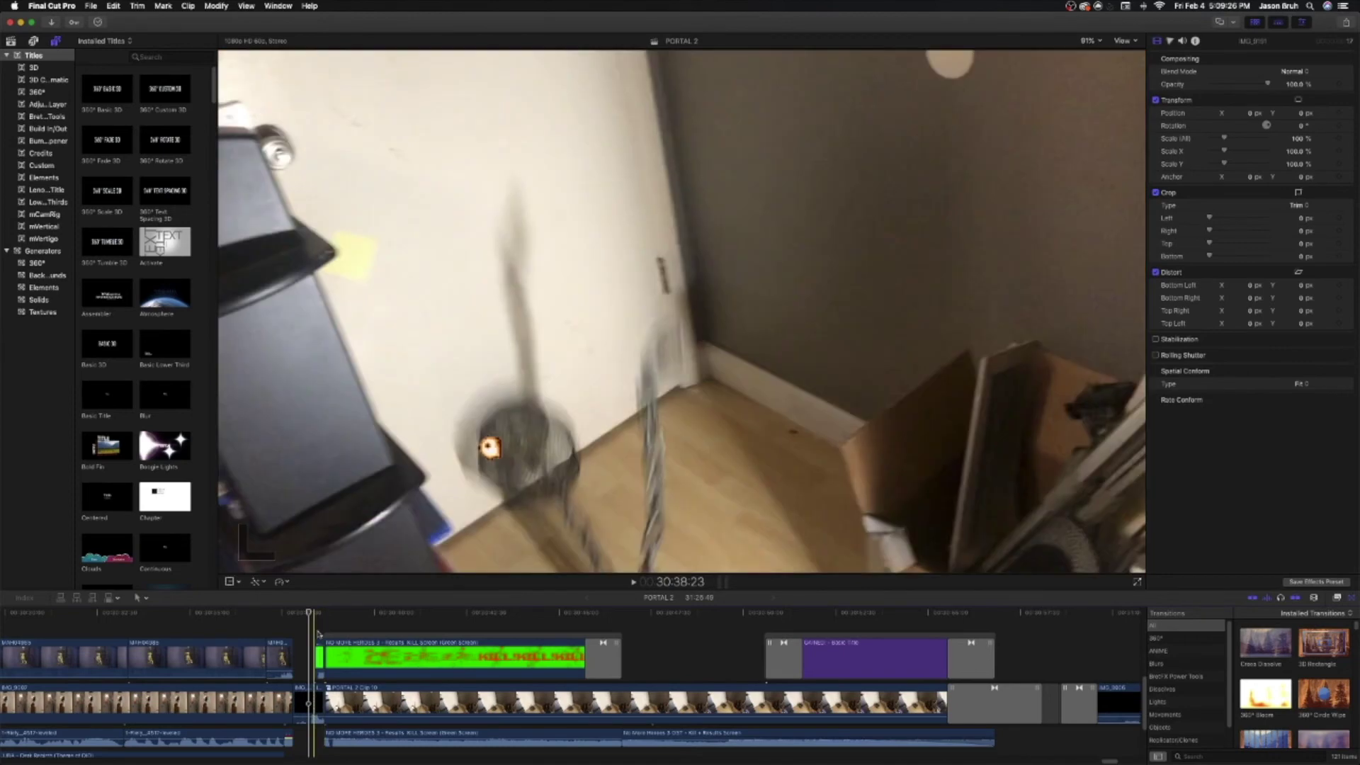
{"action": "left_click", "coordinate": [318, 627]}
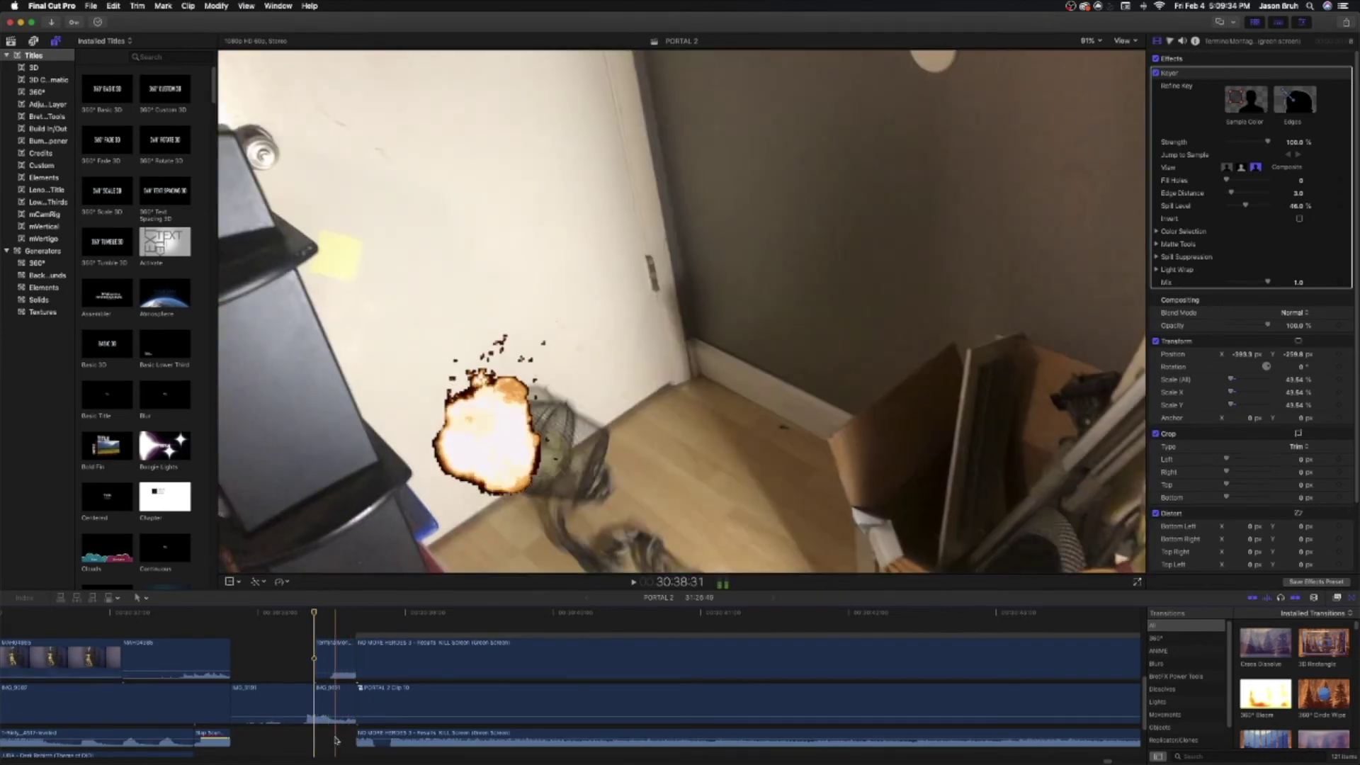
{"action": "left_click", "coordinate": [335, 740]}
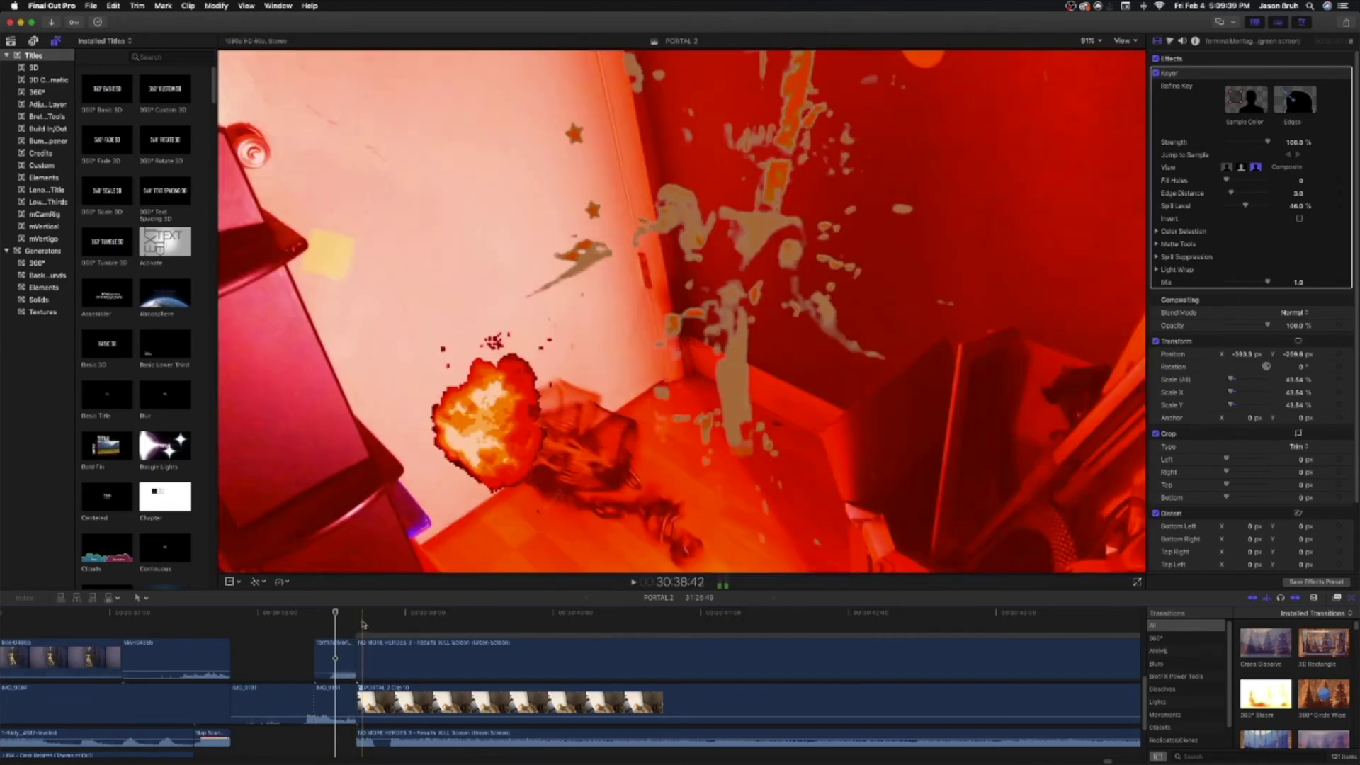
Step: Open the PORTAL 2 Clip 10 compound clip under the kill screen, play its explosion and cage layers, and return to the PORTAL 2 timeline
{"action": "left_click", "coordinate": [363, 678]}
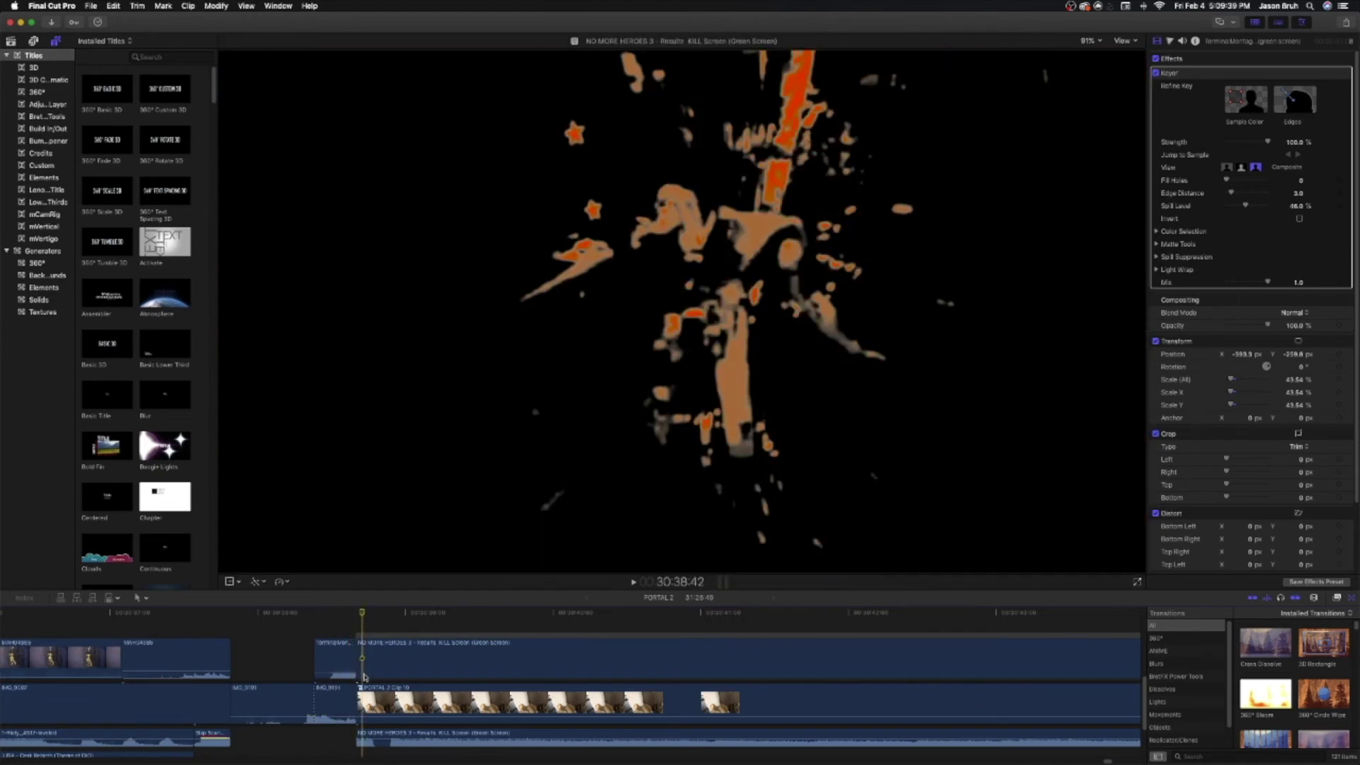
{"action": "double_click", "coordinate": [362, 692]}
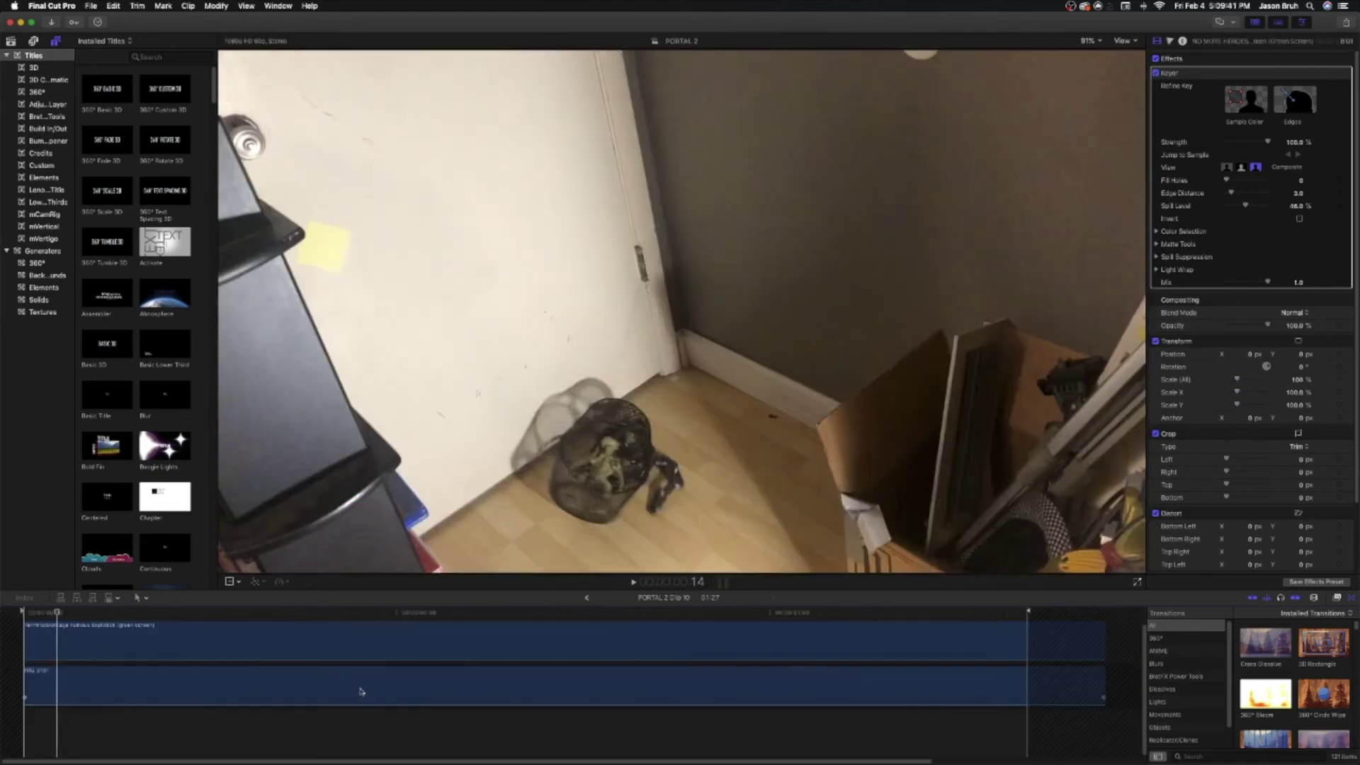
{"action": "left_click", "coordinate": [142, 733]}
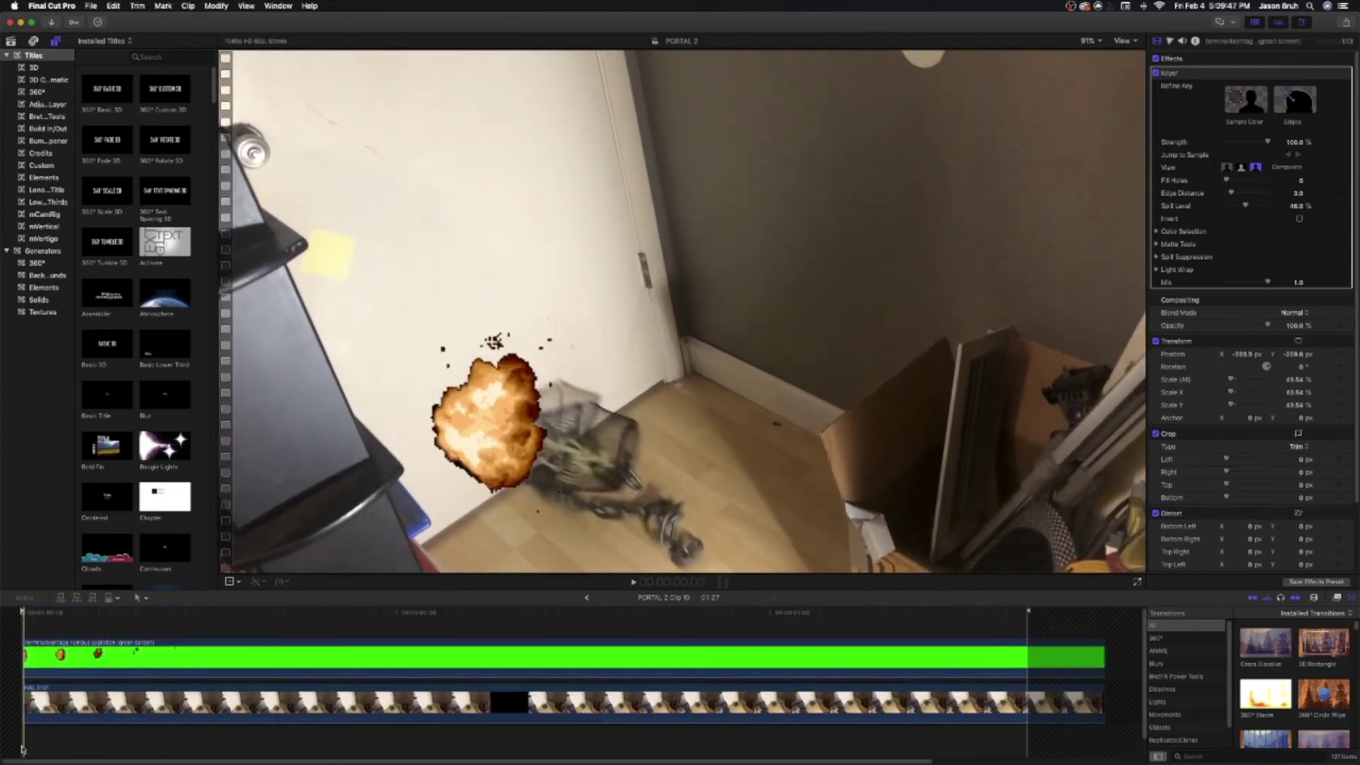
{"action": "key", "text": "space"}
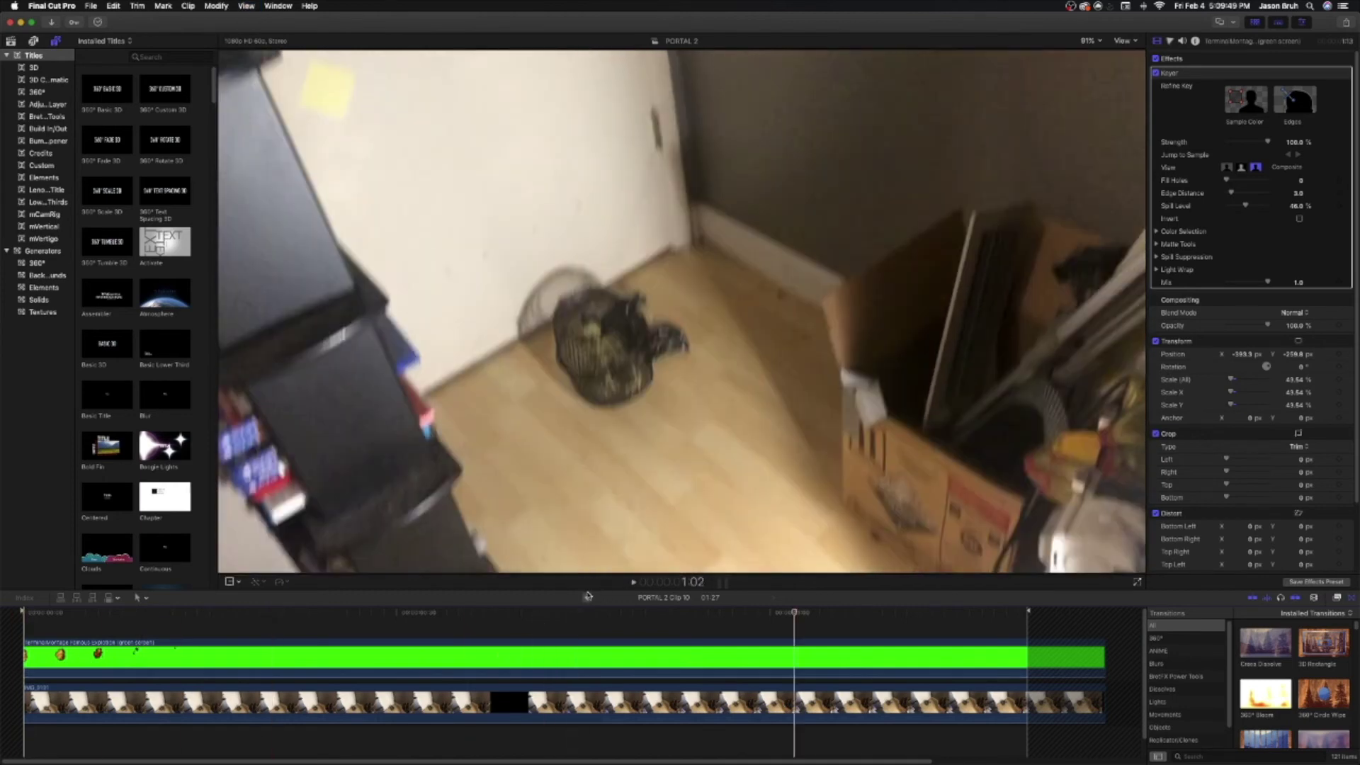
{"action": "left_click", "coordinate": [586, 597]}
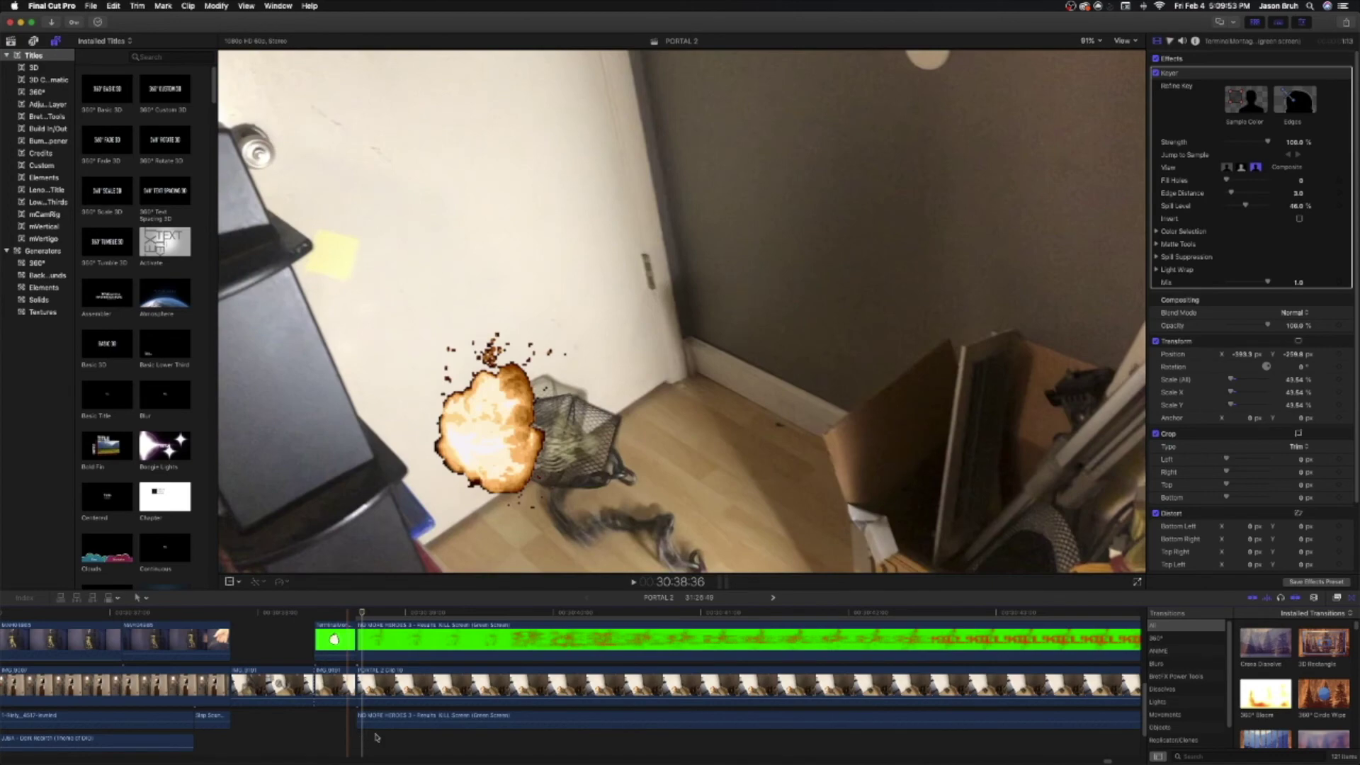
Step: Play the red kill-screen sequence and the dissolve into the face-camera clip, stopping at 31:01:45
{"action": "key", "text": "c"}
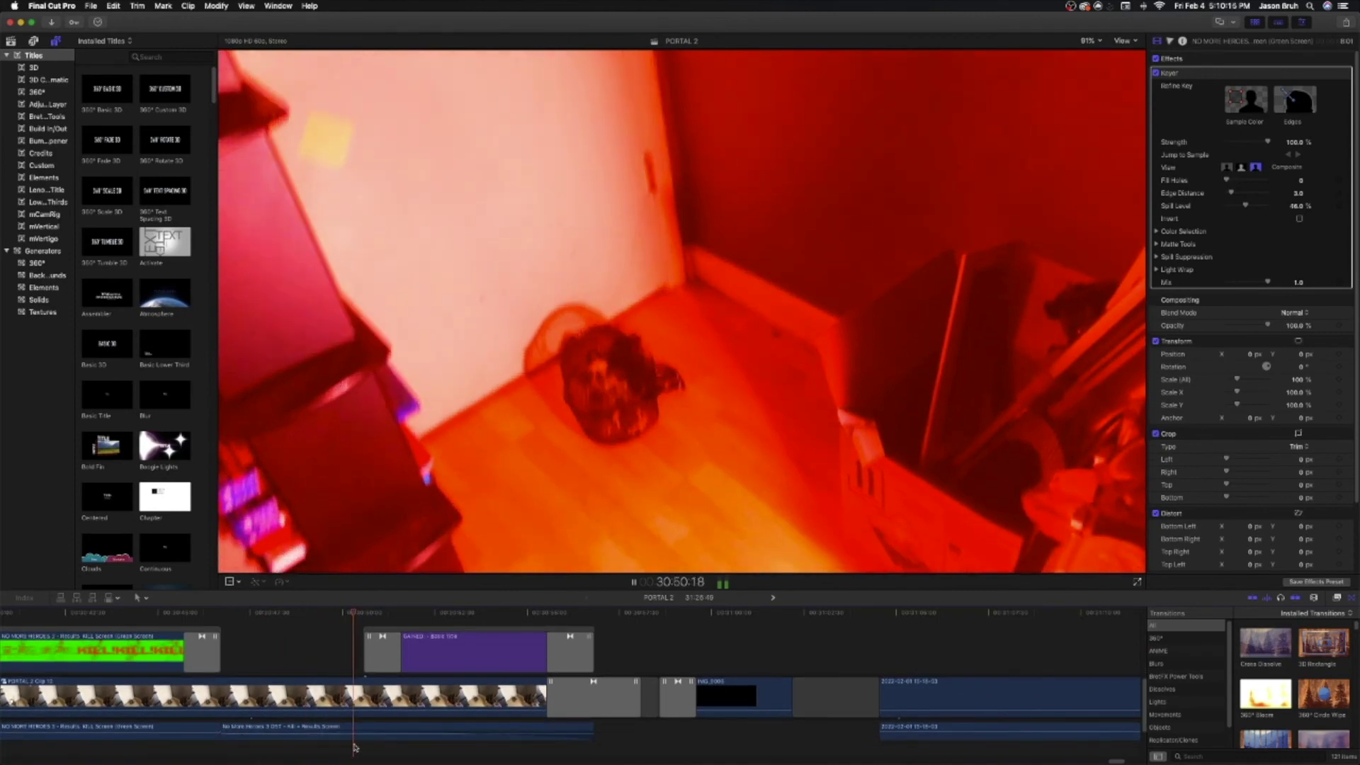
{"action": "key", "text": "space"}
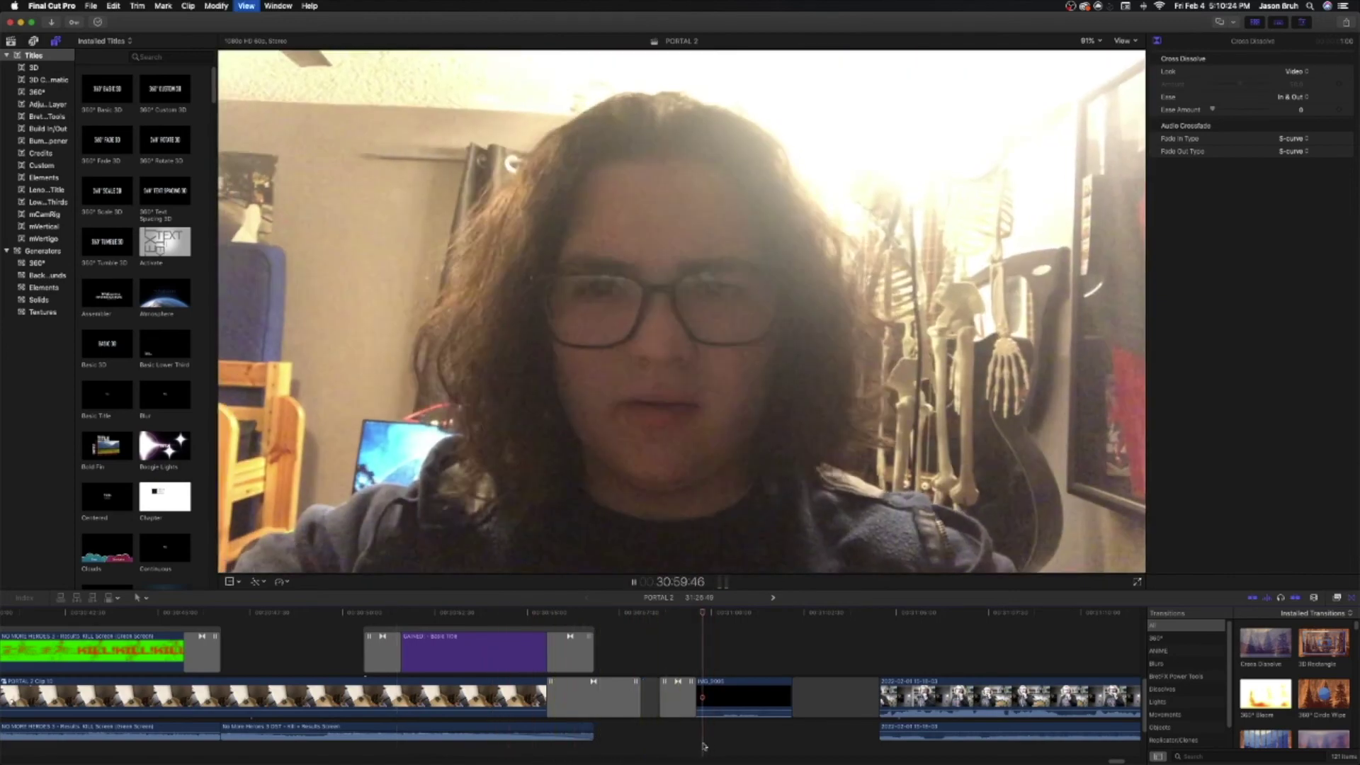
{"action": "key", "text": "space"}
{"action": "left_click", "coordinate": [721, 712]}
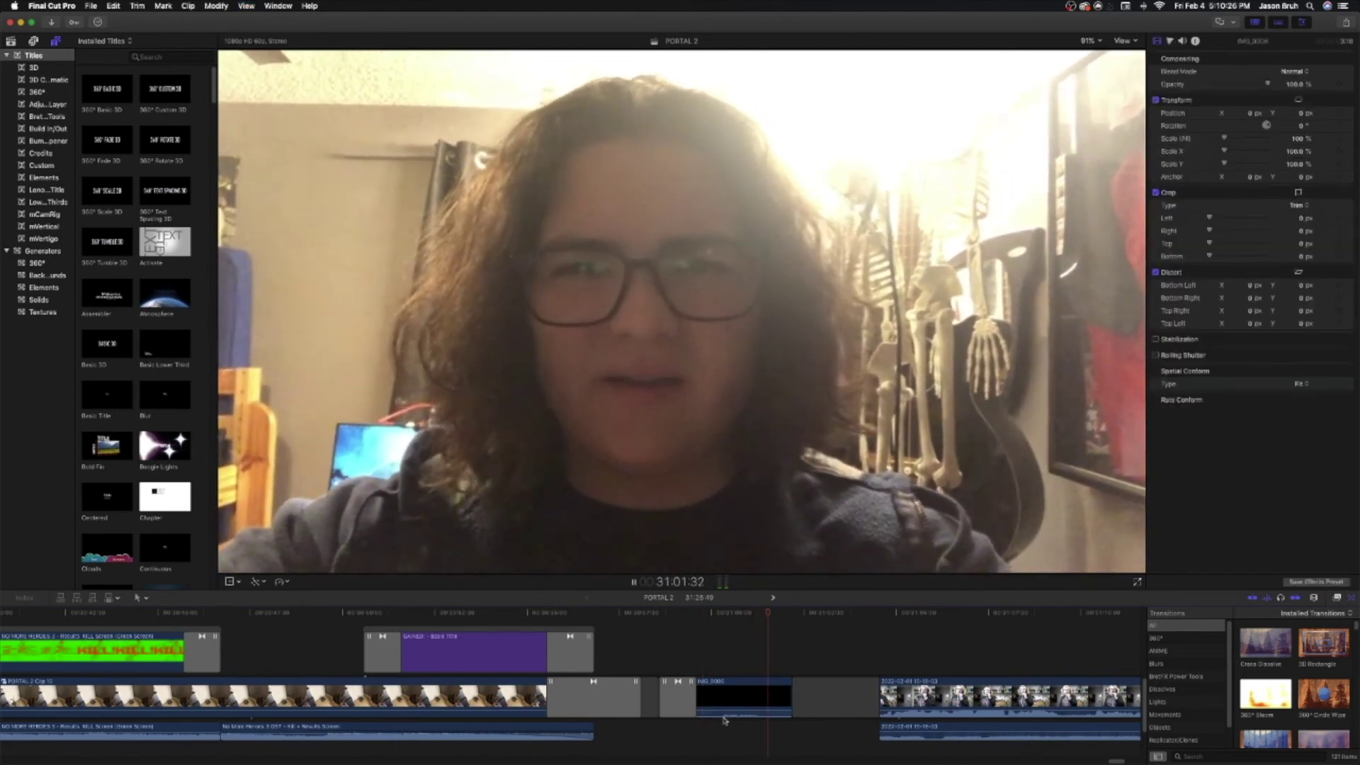
{"action": "key", "text": "space"}
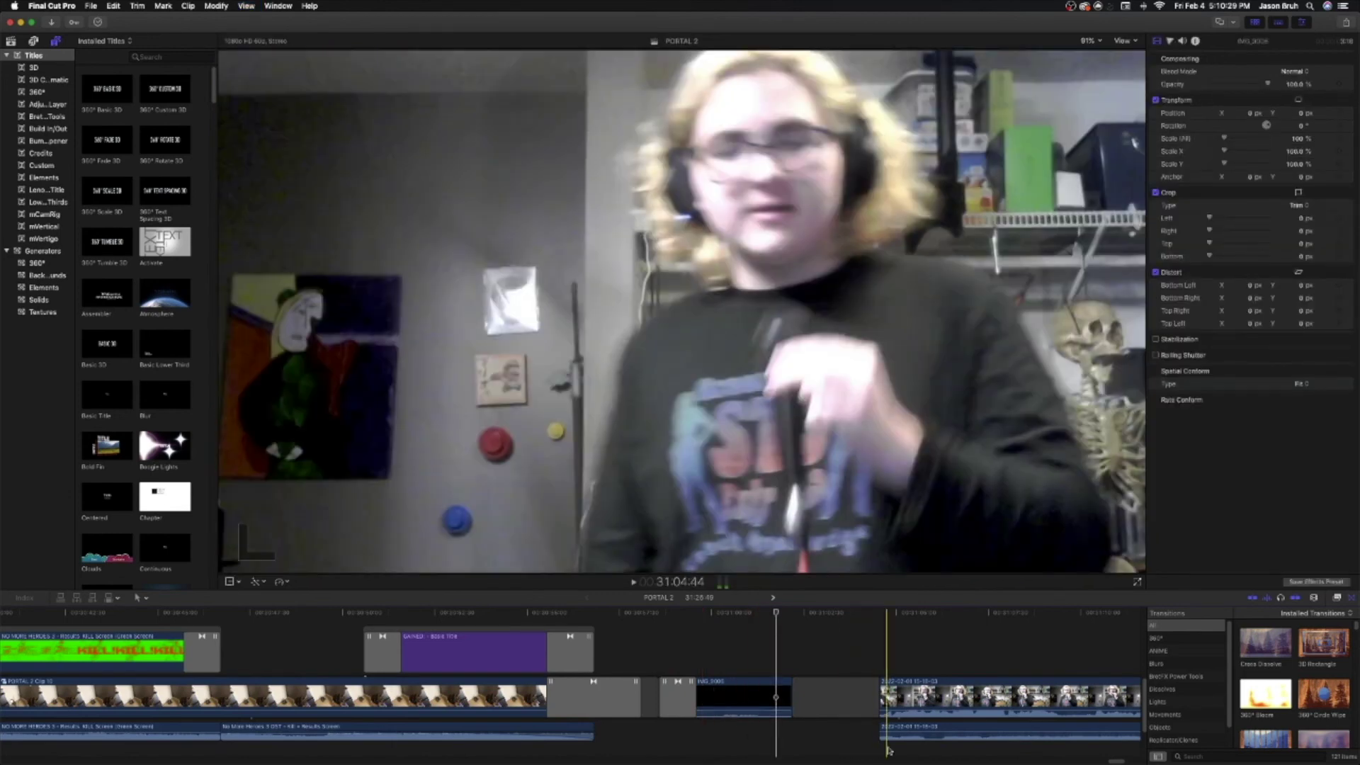
Step: Survey the PORTAL 2 timeline from its closing clips back through the co-op section to the beginning of the video
{"action": "scroll", "coordinate": [992, 747], "scroll_direction": "right", "scroll_amount": 10}
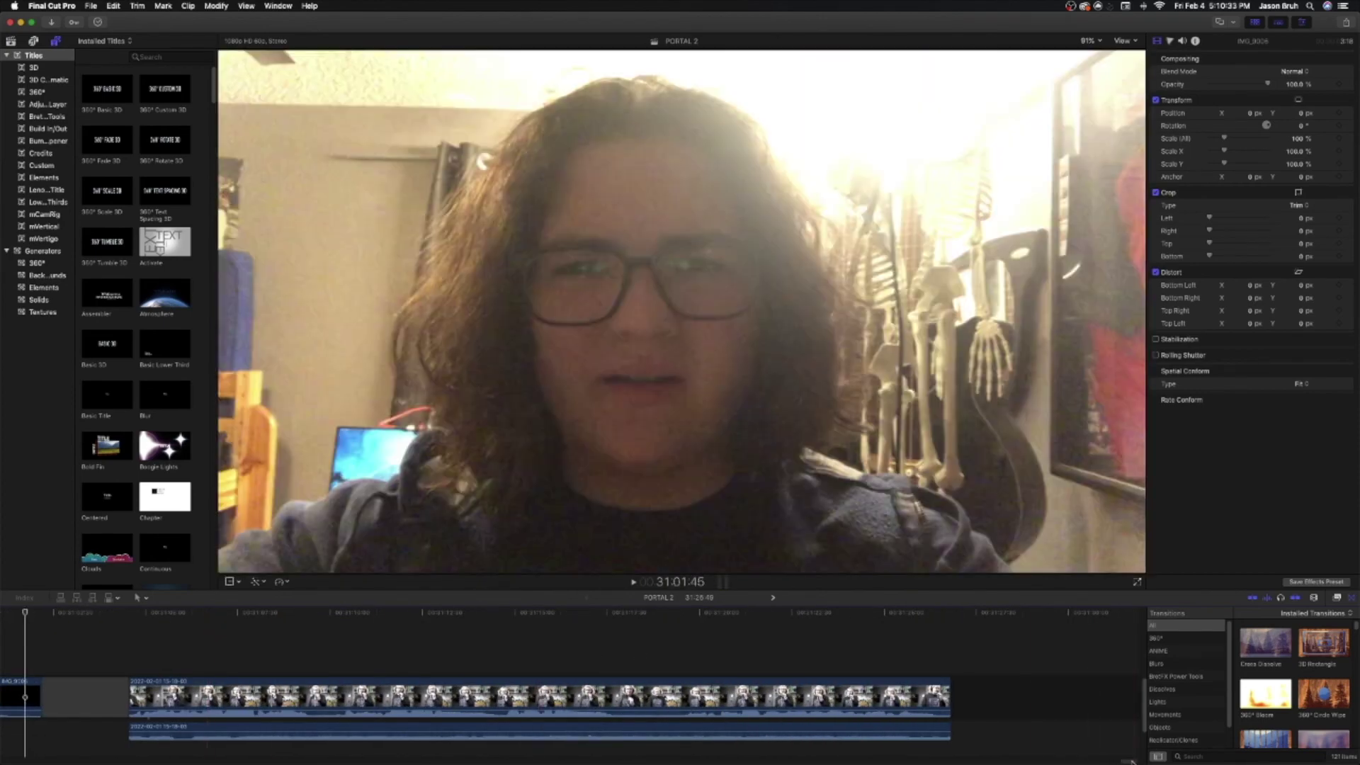
{"action": "scroll", "coordinate": [1002, 733], "scroll_direction": "left", "scroll_amount": 10}
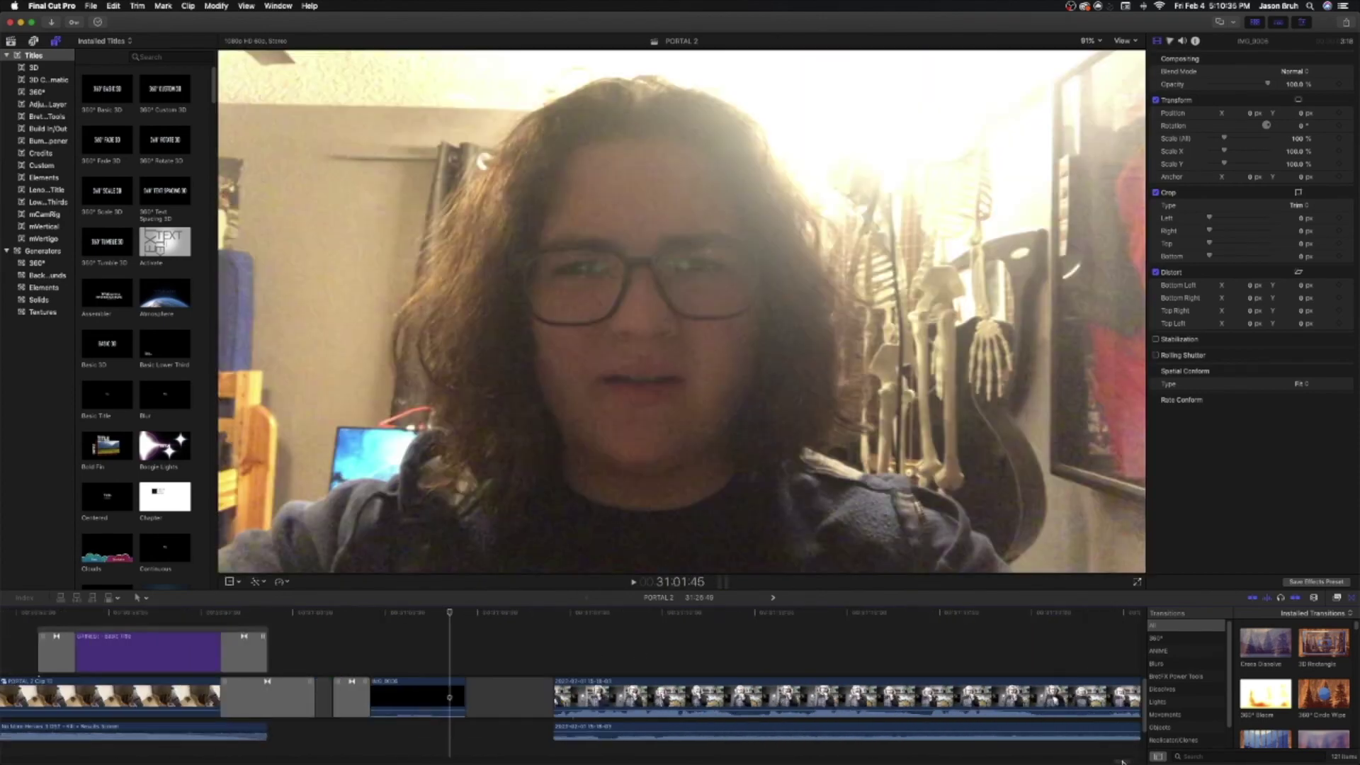
{"action": "scroll", "coordinate": [1002, 733], "scroll_direction": "left", "scroll_amount": 5}
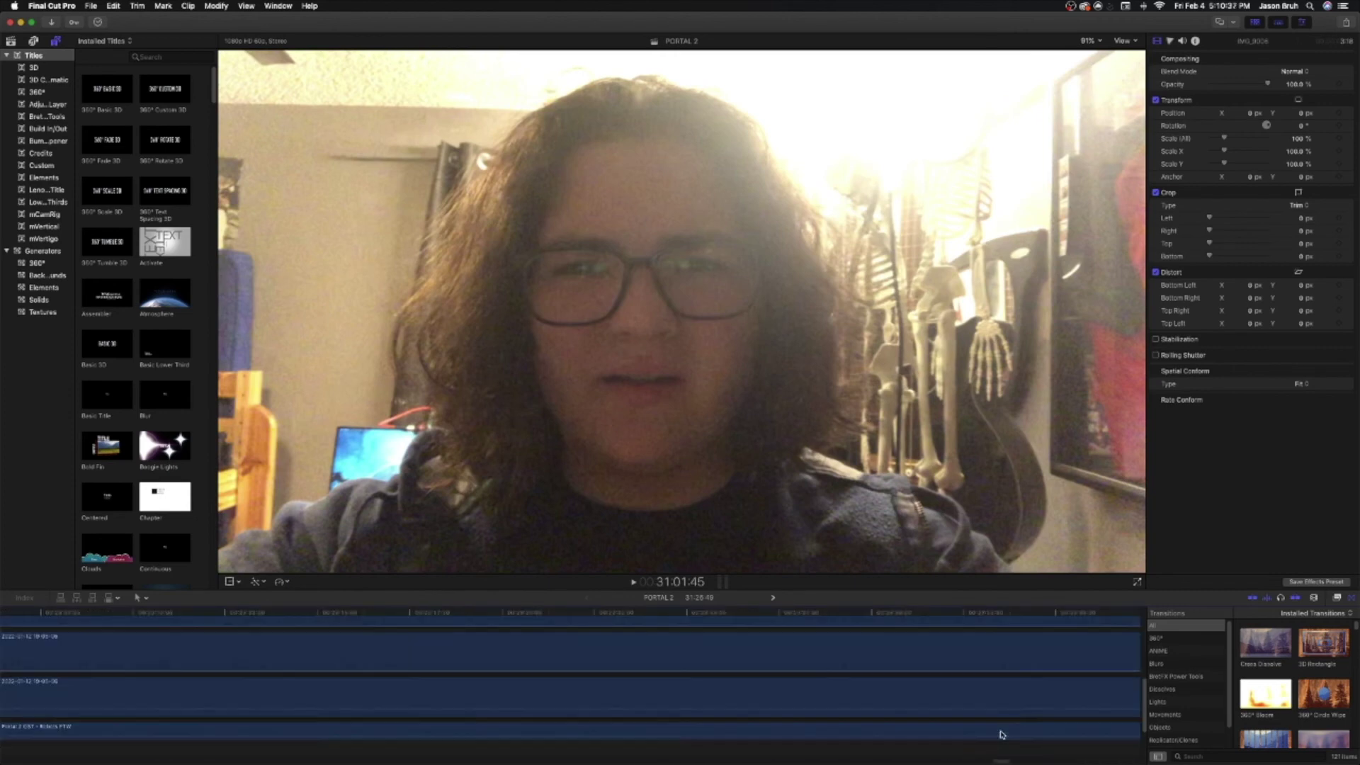
{"action": "scroll", "coordinate": [1007, 733], "scroll_direction": "right", "scroll_amount": 10}
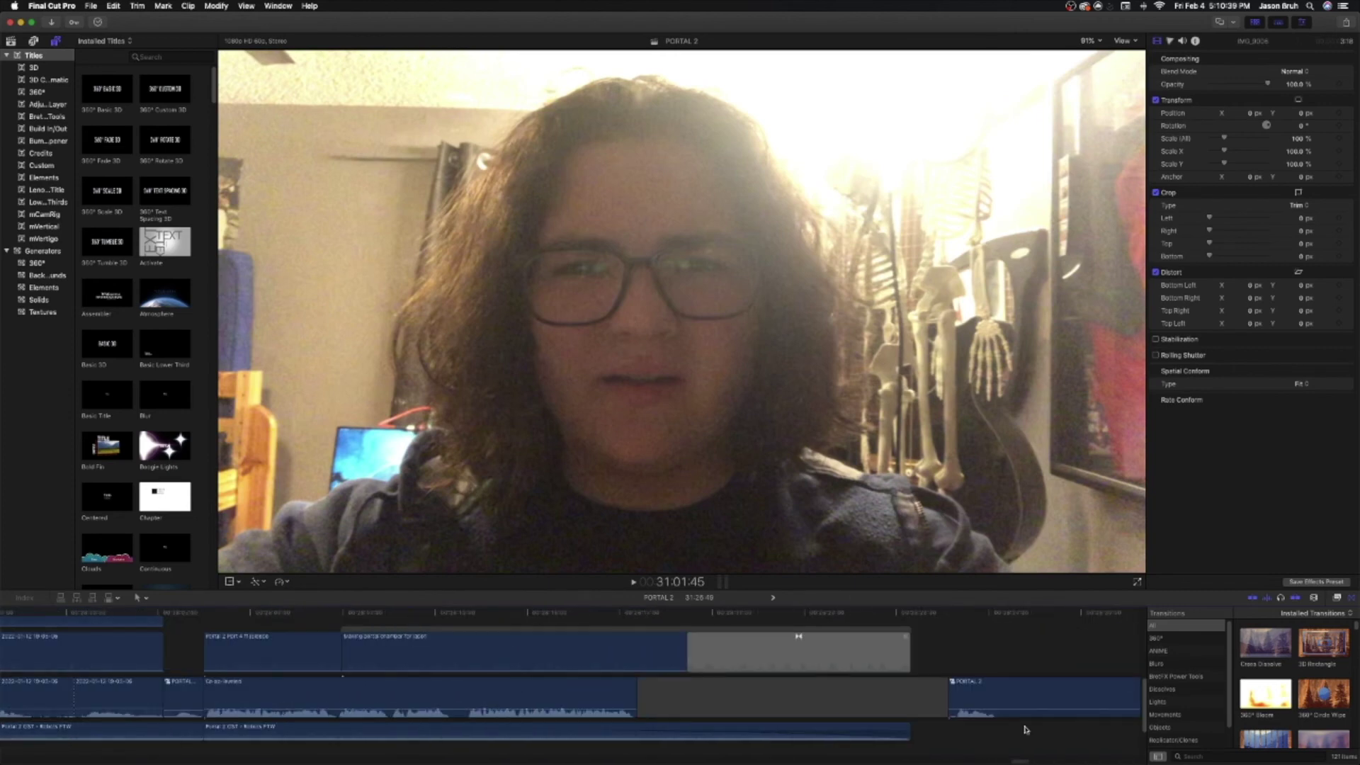
{"action": "scroll", "coordinate": [1052, 728], "scroll_direction": "right", "scroll_amount": 5}
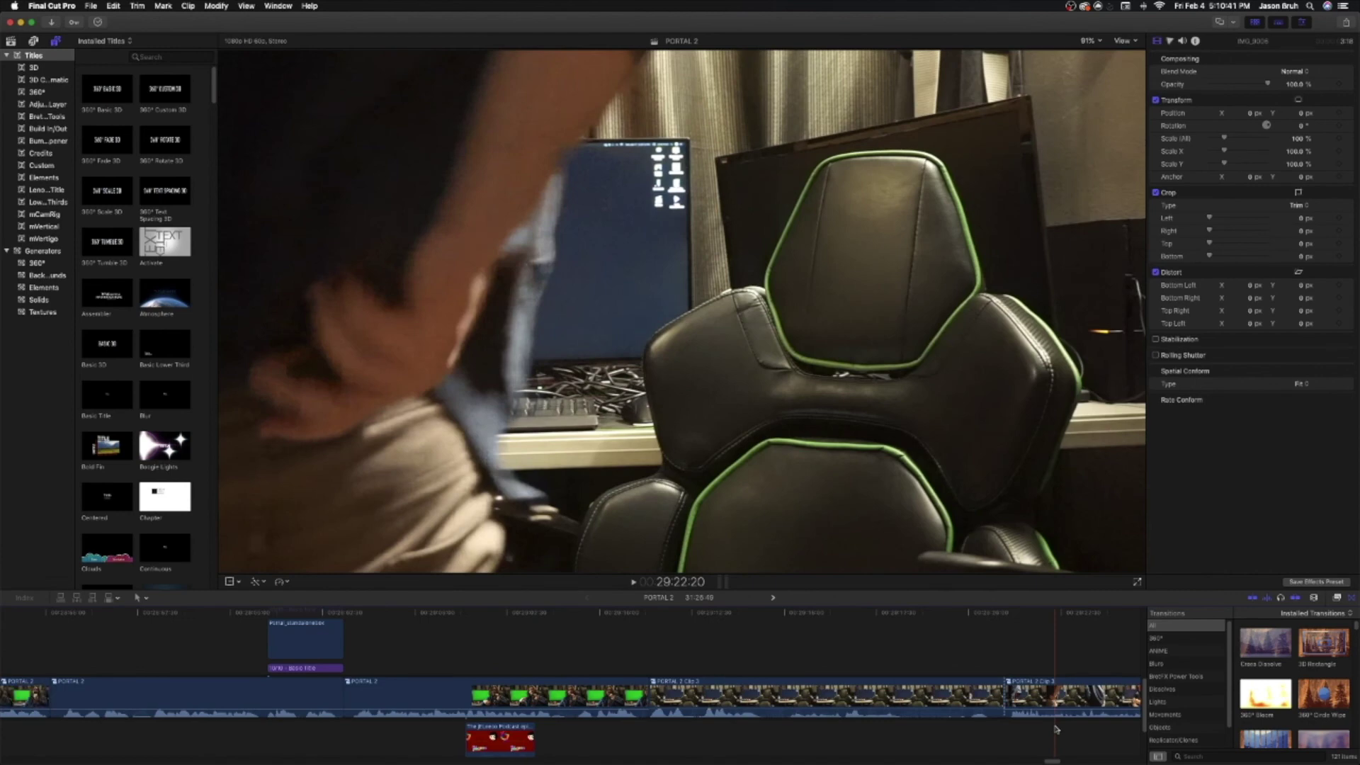
{"action": "key", "text": "super+minus"}
{"action": "key", "text": "super+minus"}
{"action": "key", "text": "super+minus"}
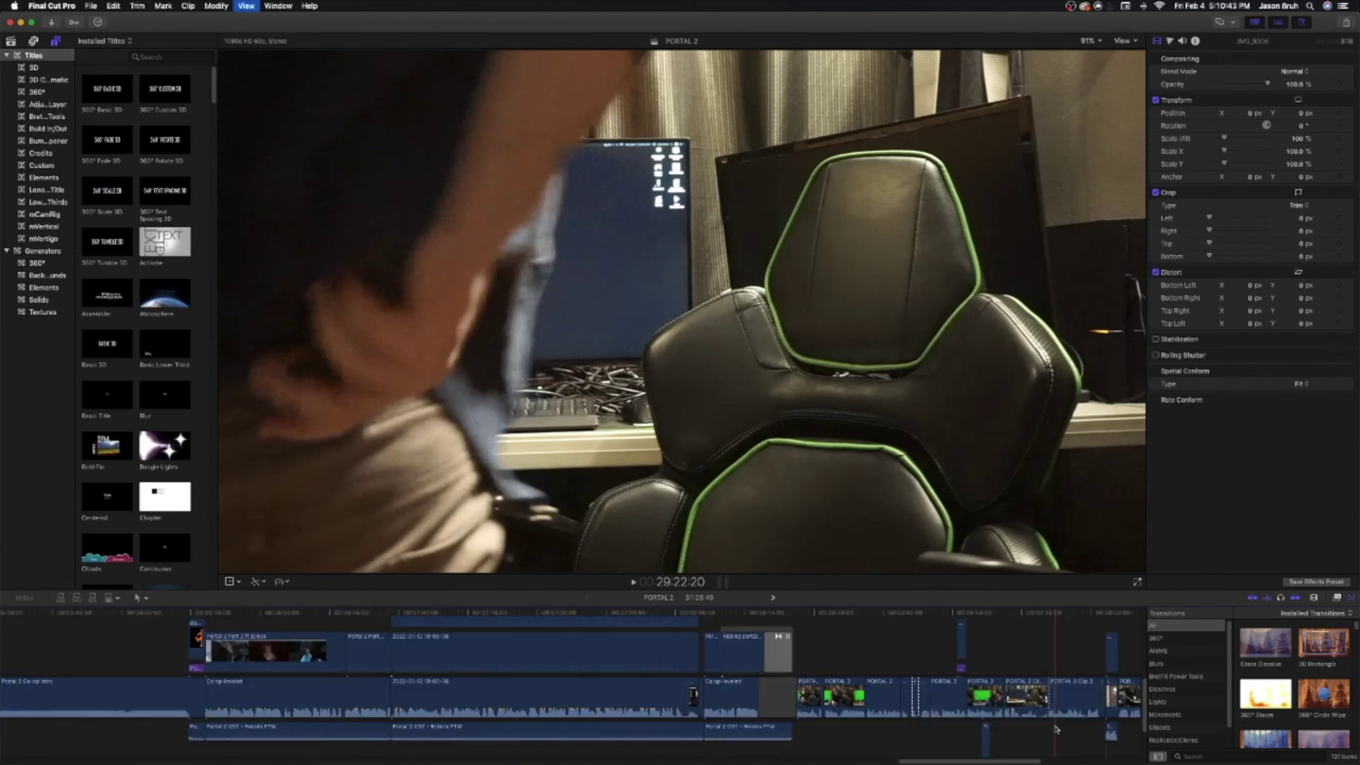
{"action": "key", "text": "super+minus"}
{"action": "scroll", "coordinate": [438, 754], "scroll_direction": "left", "scroll_amount": 5}
{"action": "scroll", "coordinate": [160, 762], "scroll_direction": "left", "scroll_amount": 5}
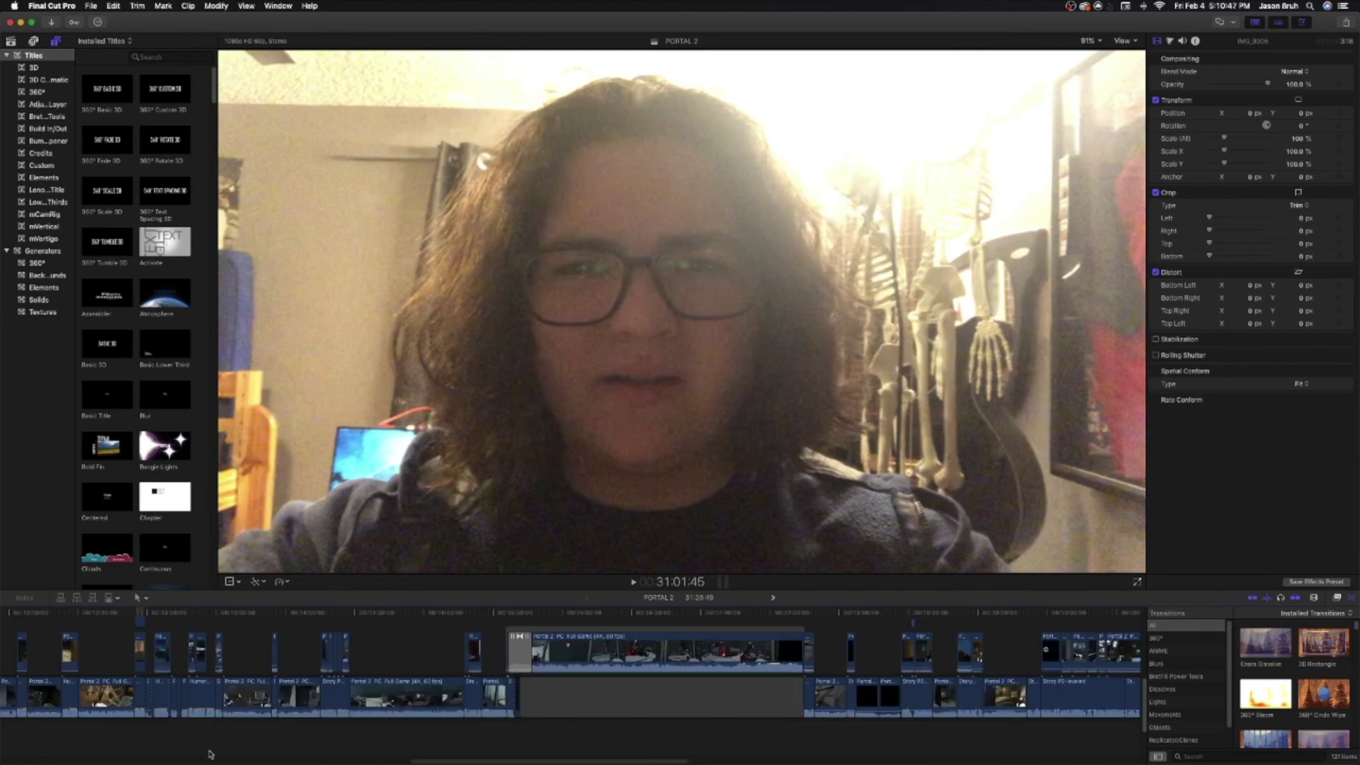
{"action": "scroll", "coordinate": [320, 762], "scroll_direction": "left", "scroll_amount": 10}
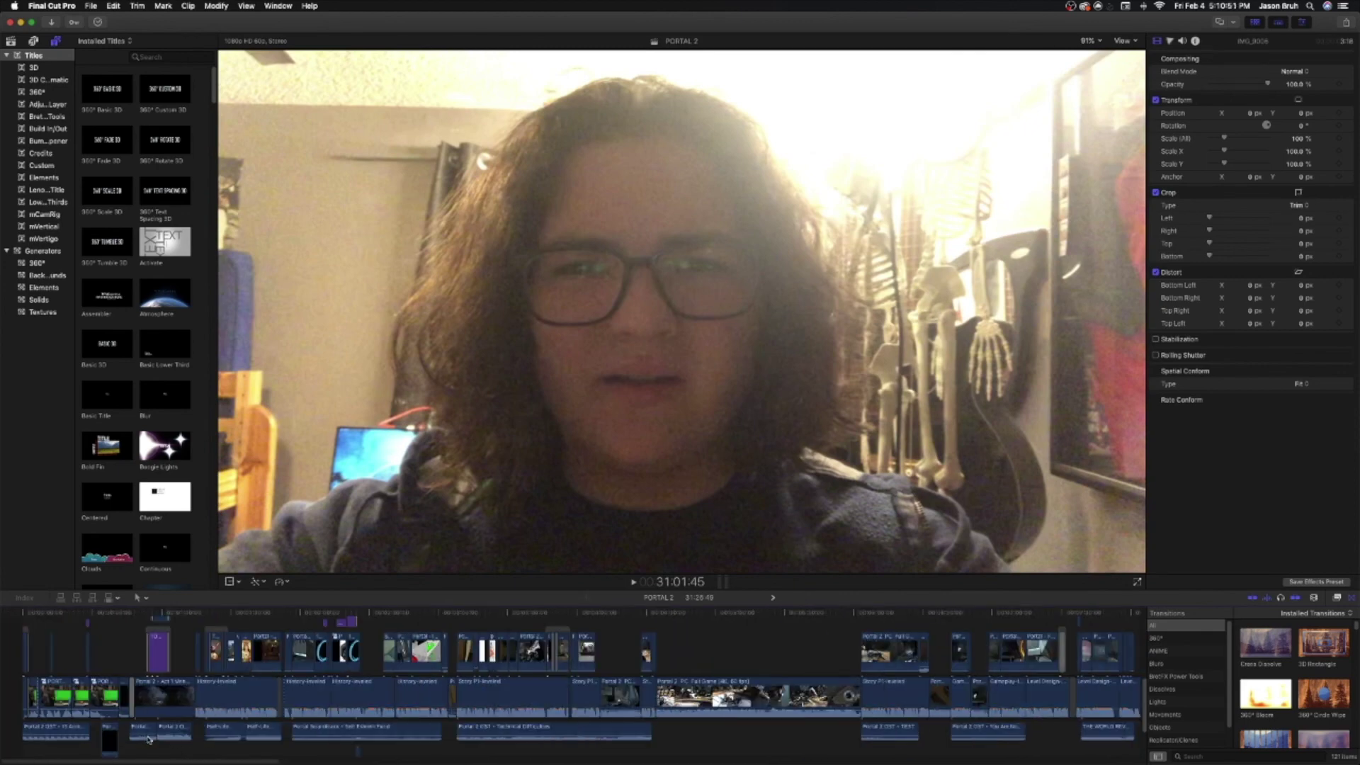
Step: Examine the music visualizer section in the timeline, including its cassette green-screen clip, song title layers and stacked audio waveform clips
{"action": "scroll", "coordinate": [217, 749], "scroll_direction": "right", "scroll_amount": 10}
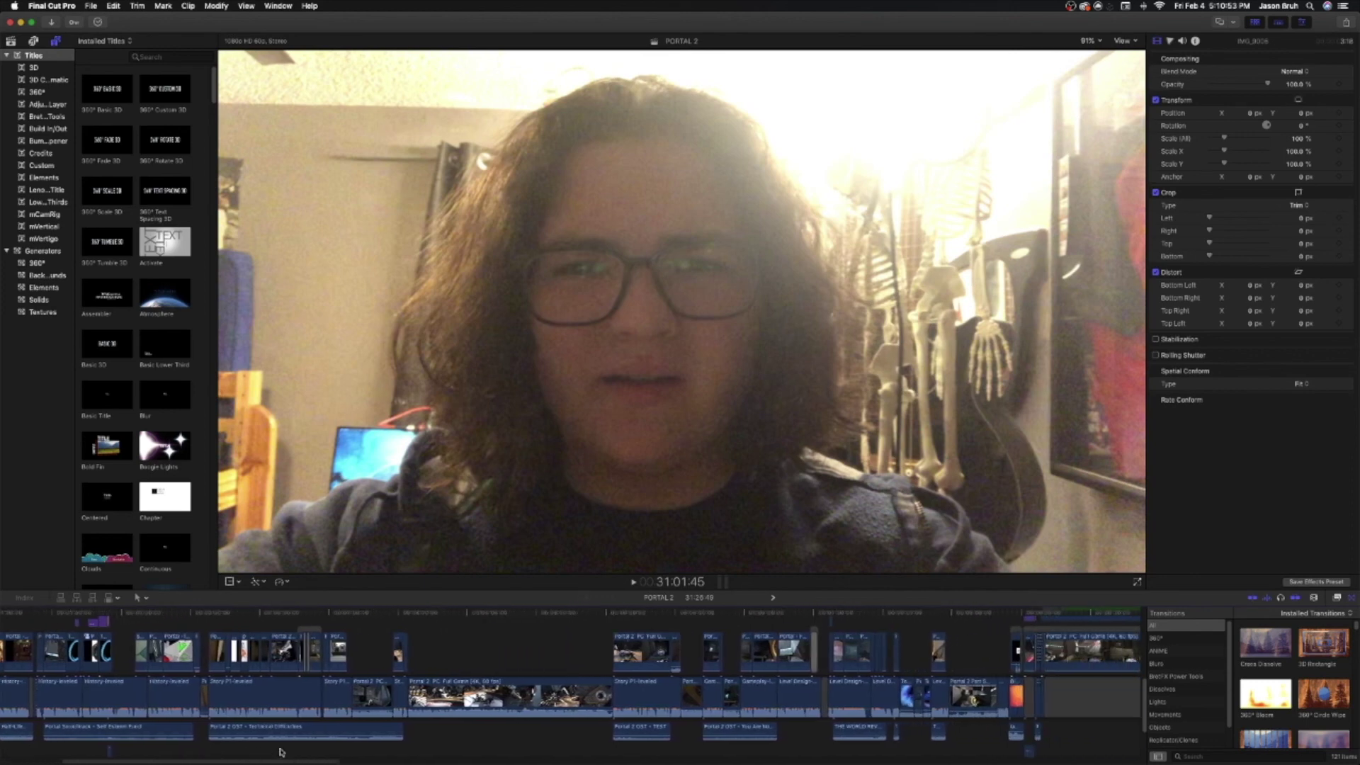
{"action": "scroll", "coordinate": [307, 740], "scroll_direction": "right", "scroll_amount": 1}
{"action": "scroll", "coordinate": [308, 740], "scroll_direction": "right", "scroll_amount": 5}
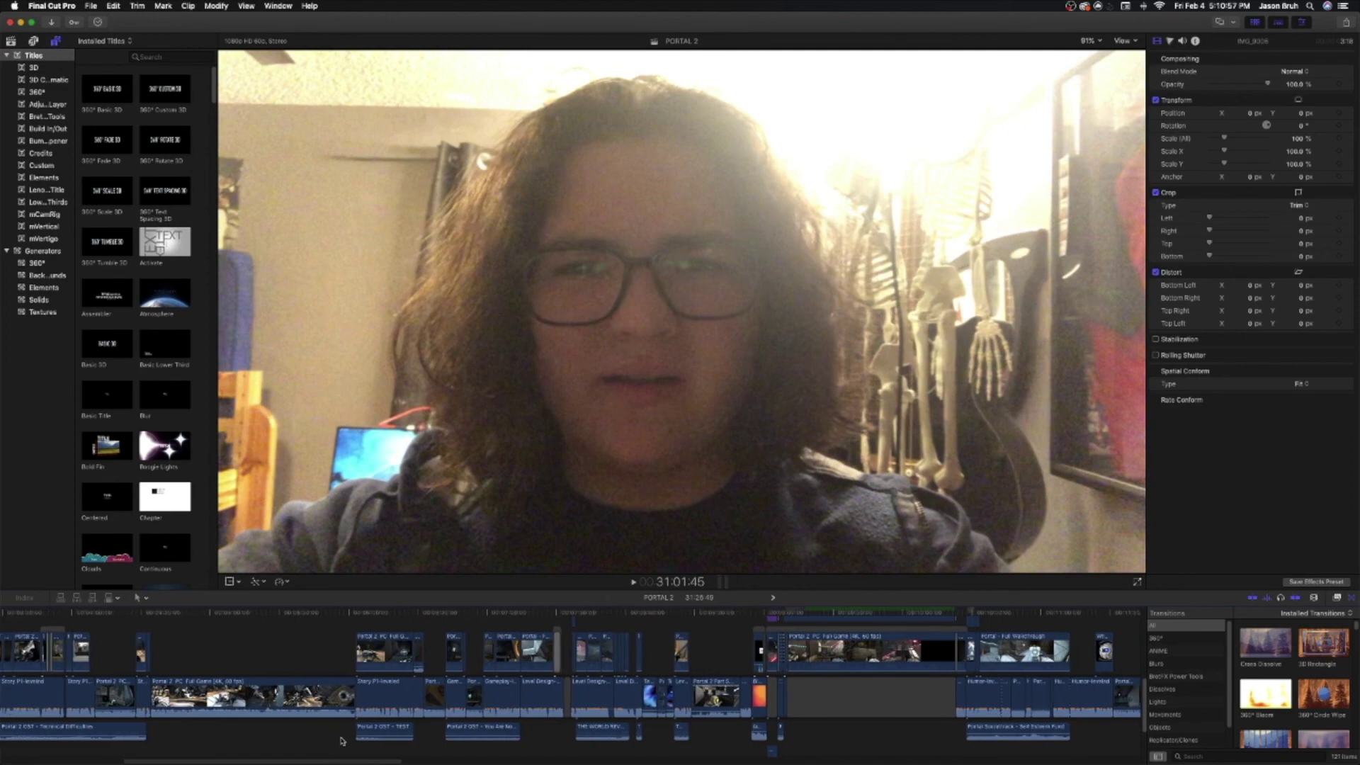
{"action": "scroll", "coordinate": [347, 741], "scroll_direction": "right", "scroll_amount": 12}
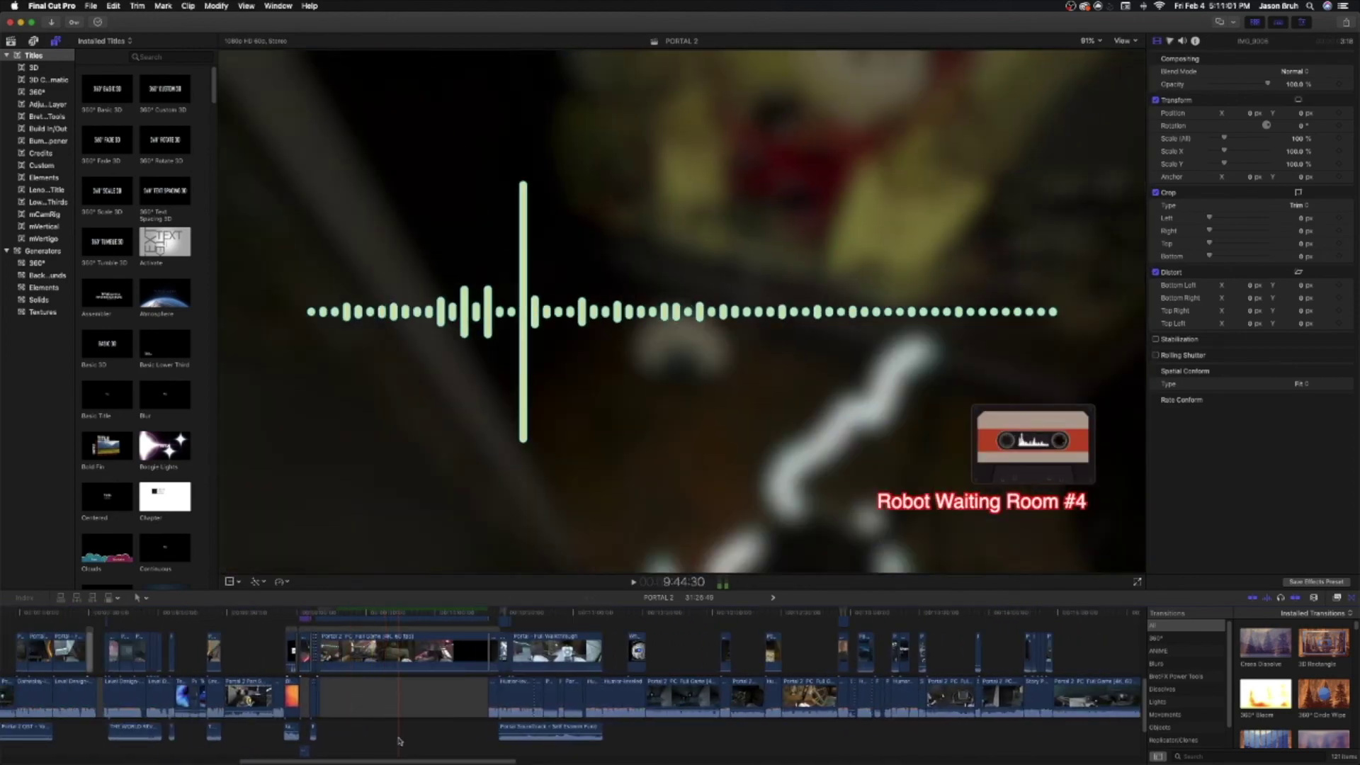
{"action": "scroll", "coordinate": [397, 739], "scroll_direction": "up", "scroll_amount": 3}
{"action": "scroll", "coordinate": [401, 740], "scroll_direction": "up", "scroll_amount": 4}
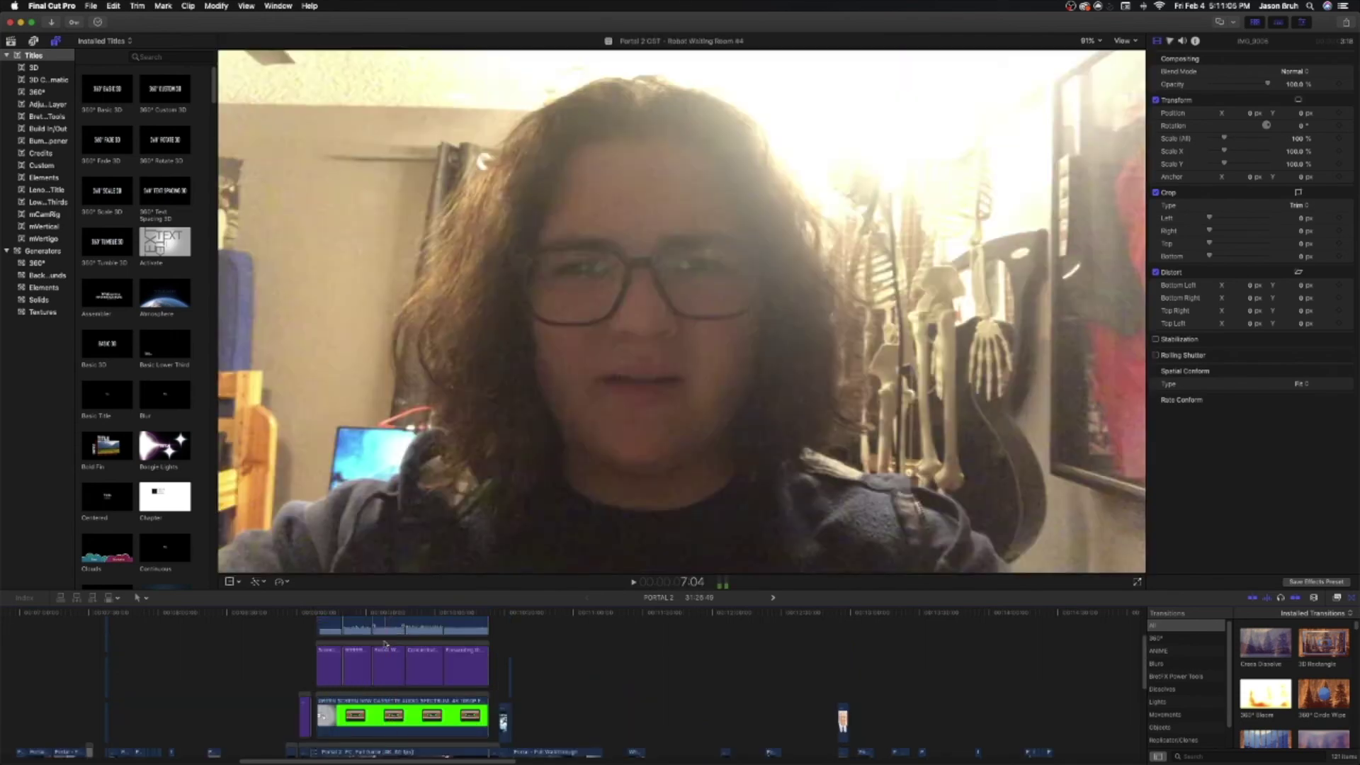
{"action": "scroll", "coordinate": [386, 668], "scroll_direction": "up", "scroll_amount": 3}
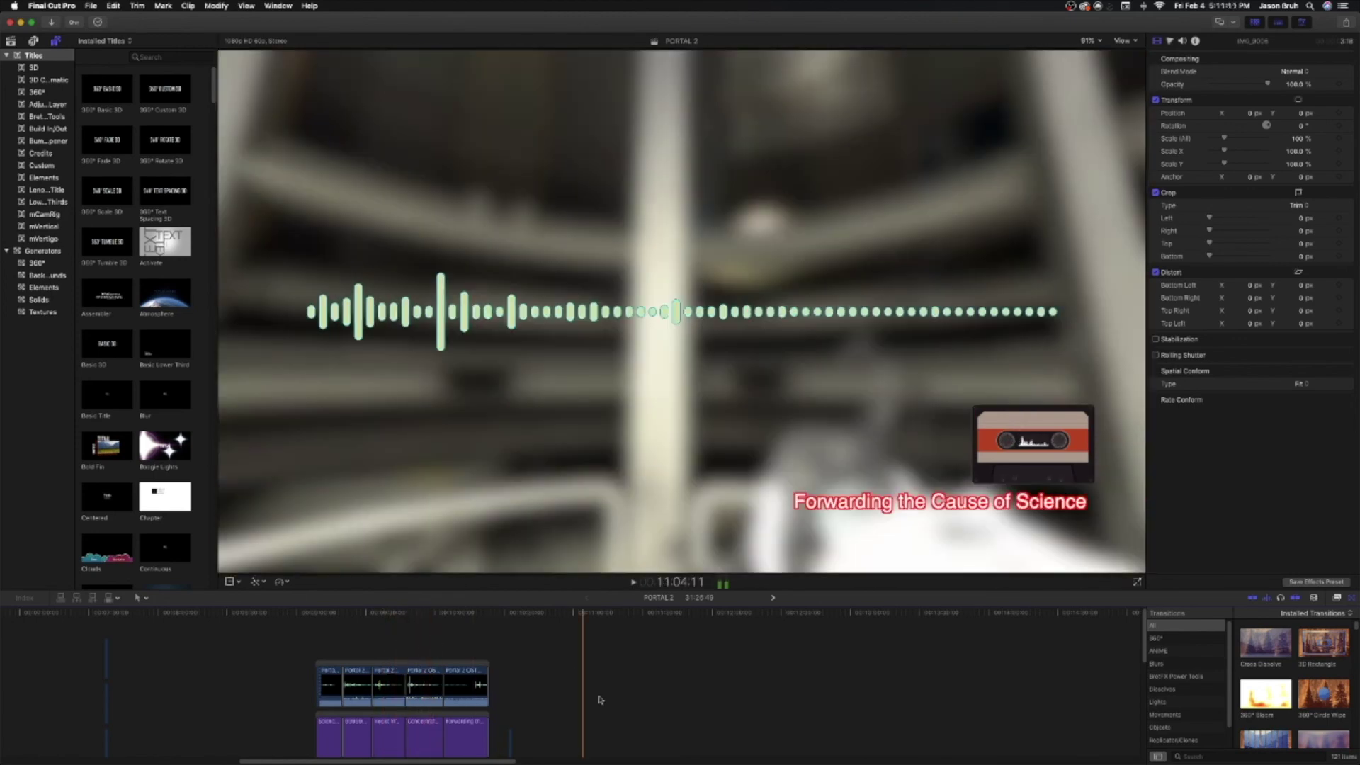
{"action": "scroll", "coordinate": [629, 710], "scroll_direction": "down", "scroll_amount": 4}
Step: Examine the ending section around 30:03:43, including the Dark Rebirth music track beneath it and the overlay clips stacked above
{"action": "scroll", "coordinate": [342, 751], "scroll_direction": "right", "scroll_amount": 10}
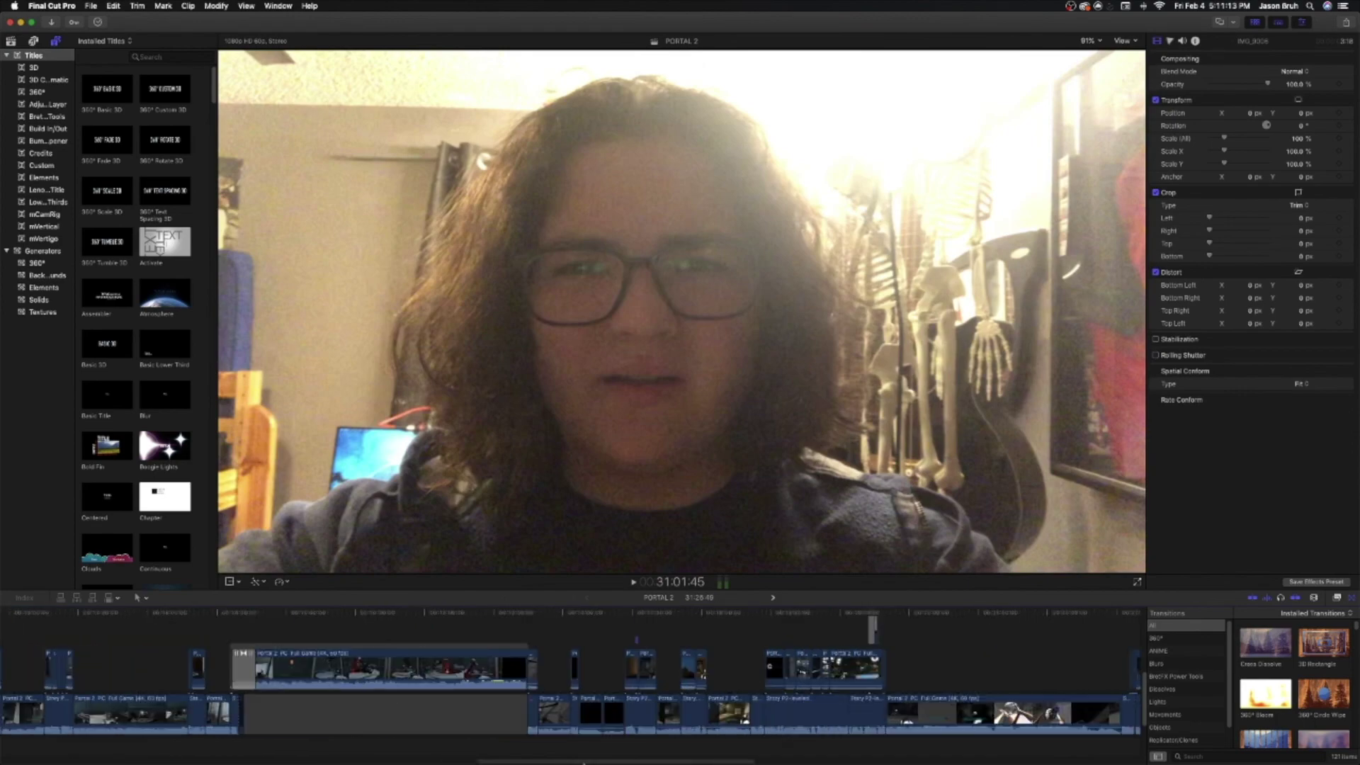
{"action": "scroll", "coordinate": [839, 708], "scroll_direction": "right", "scroll_amount": 10}
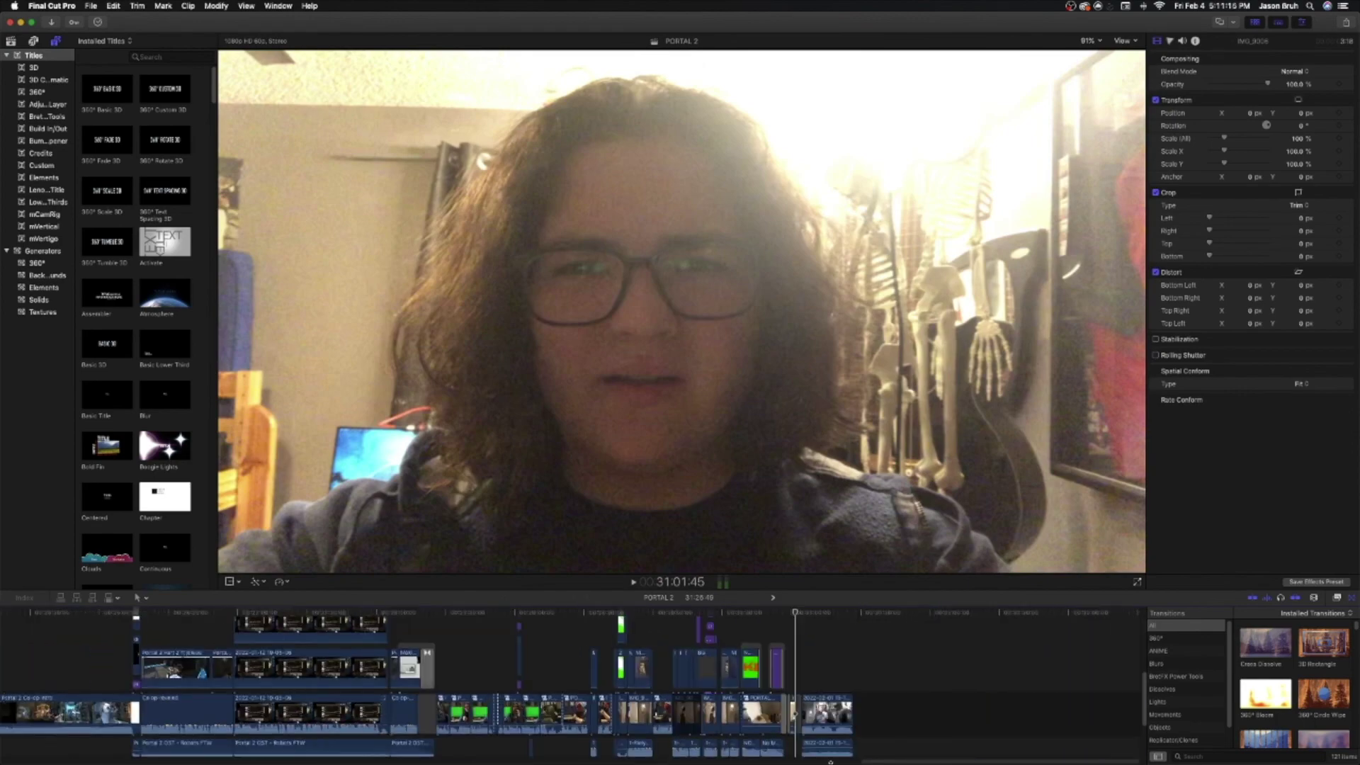
{"action": "scroll", "coordinate": [829, 757], "scroll_direction": "down", "scroll_amount": 2}
{"action": "scroll", "coordinate": [613, 738], "scroll_direction": "down", "scroll_amount": 1}
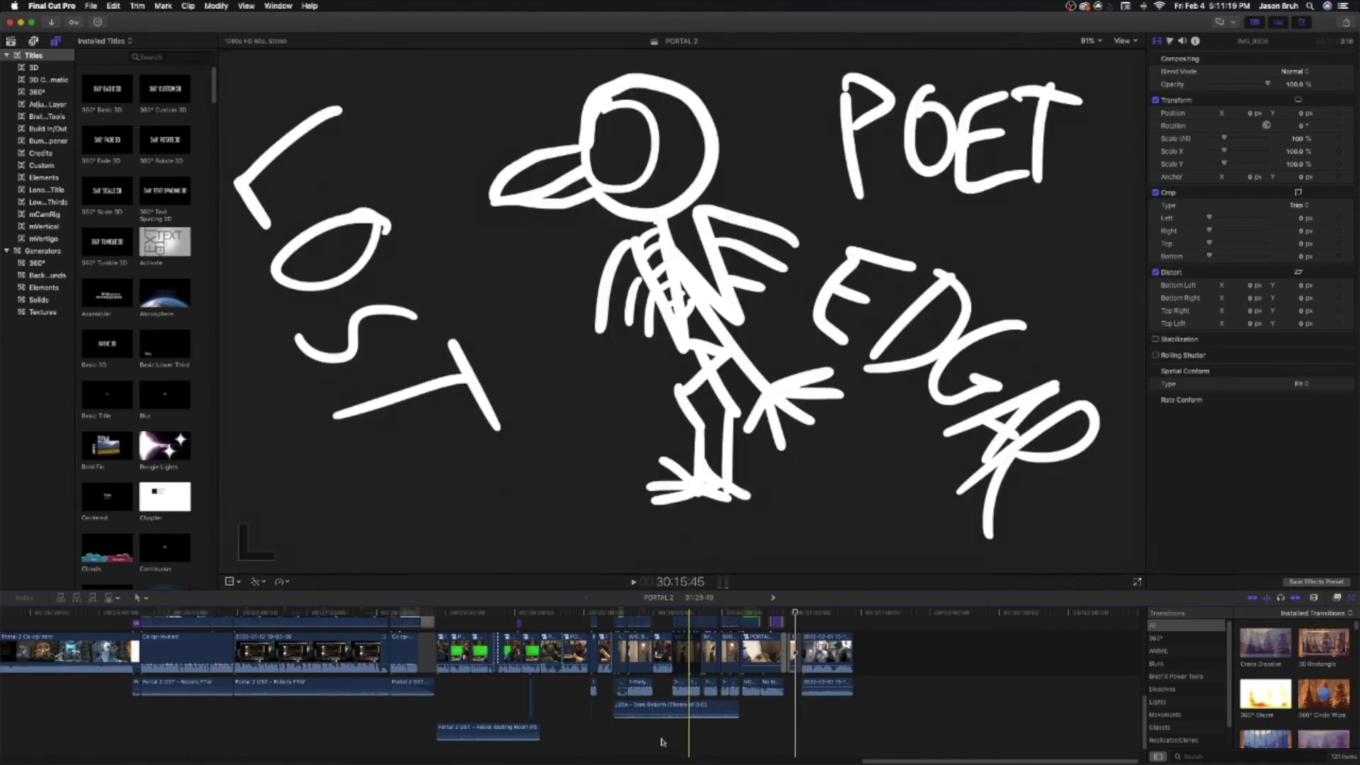
{"action": "left_click", "coordinate": [661, 740]}
{"action": "key", "text": "super+equal"}
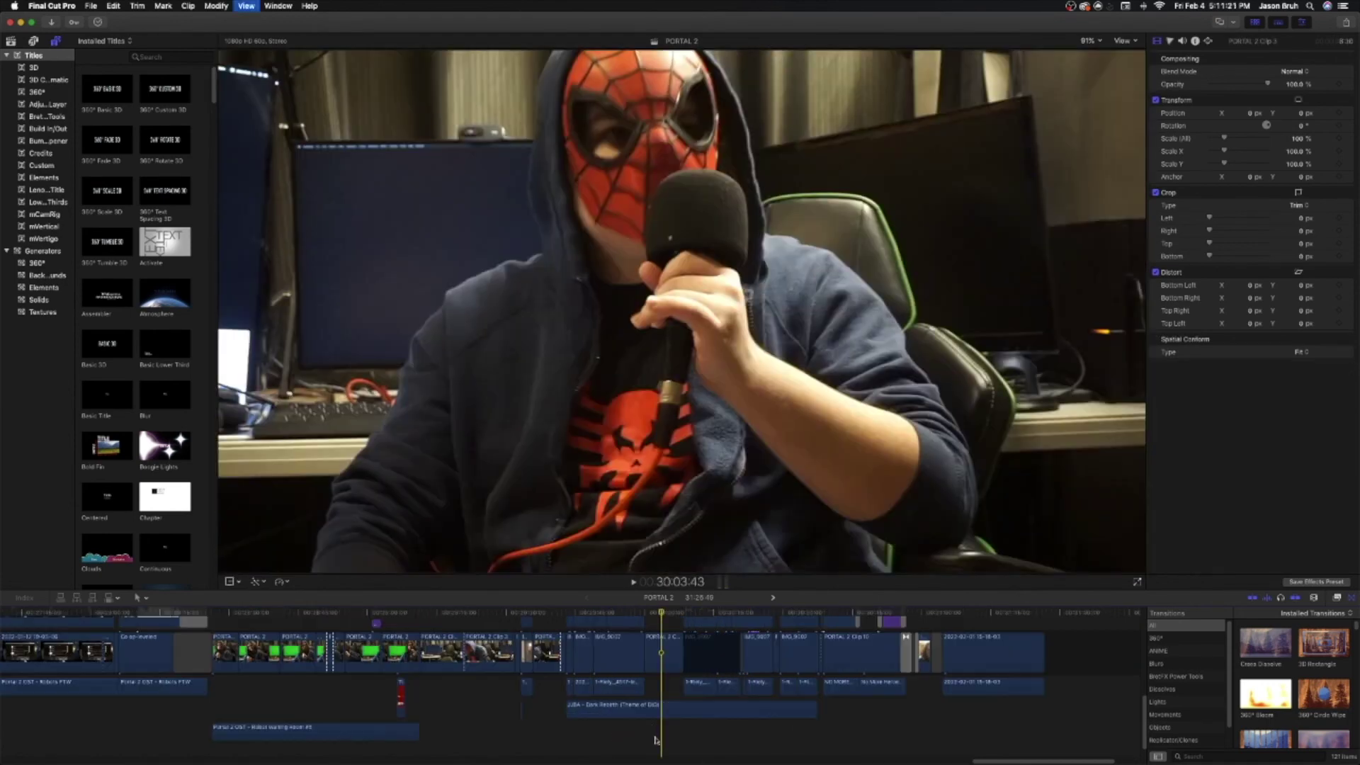
{"action": "key", "text": "super+equal"}
{"action": "left_click", "coordinate": [664, 705]}
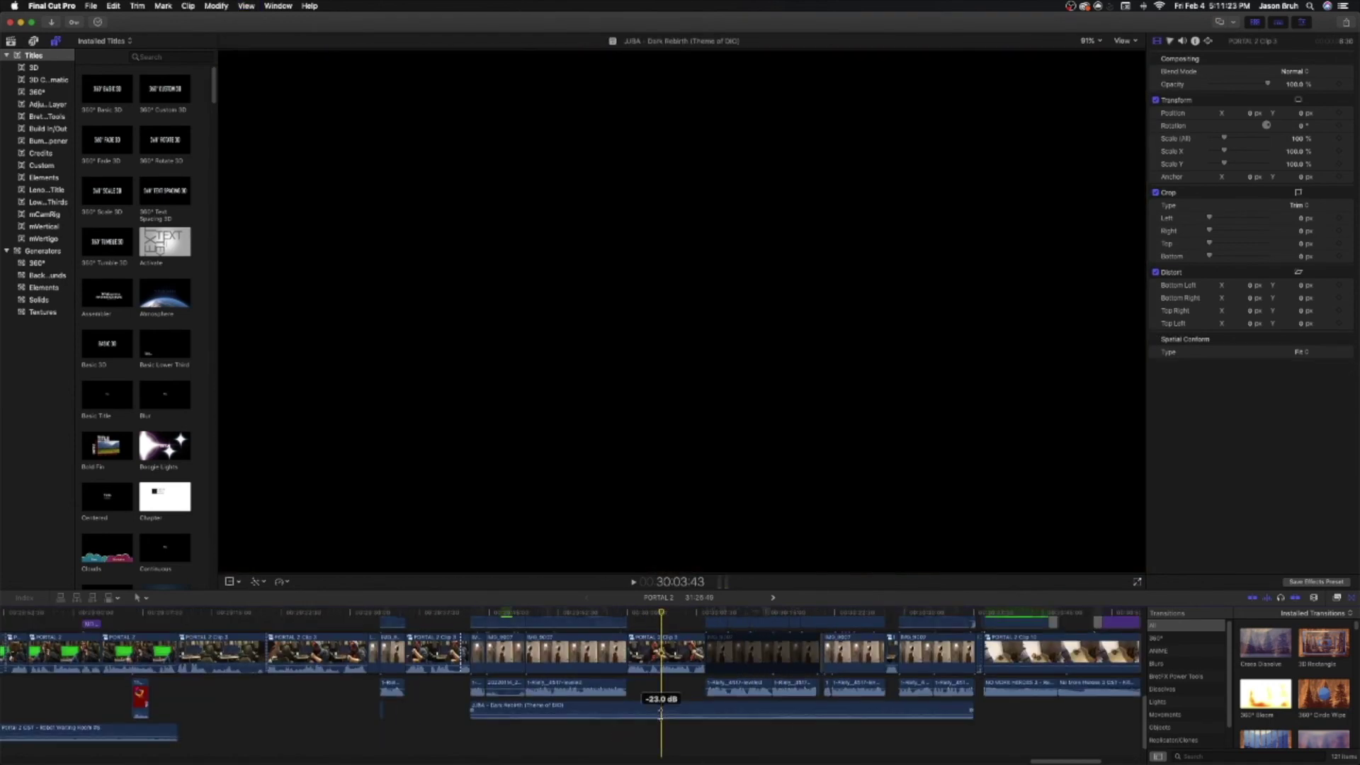
{"action": "scroll", "coordinate": [650, 710], "scroll_direction": "up", "scroll_amount": 5}
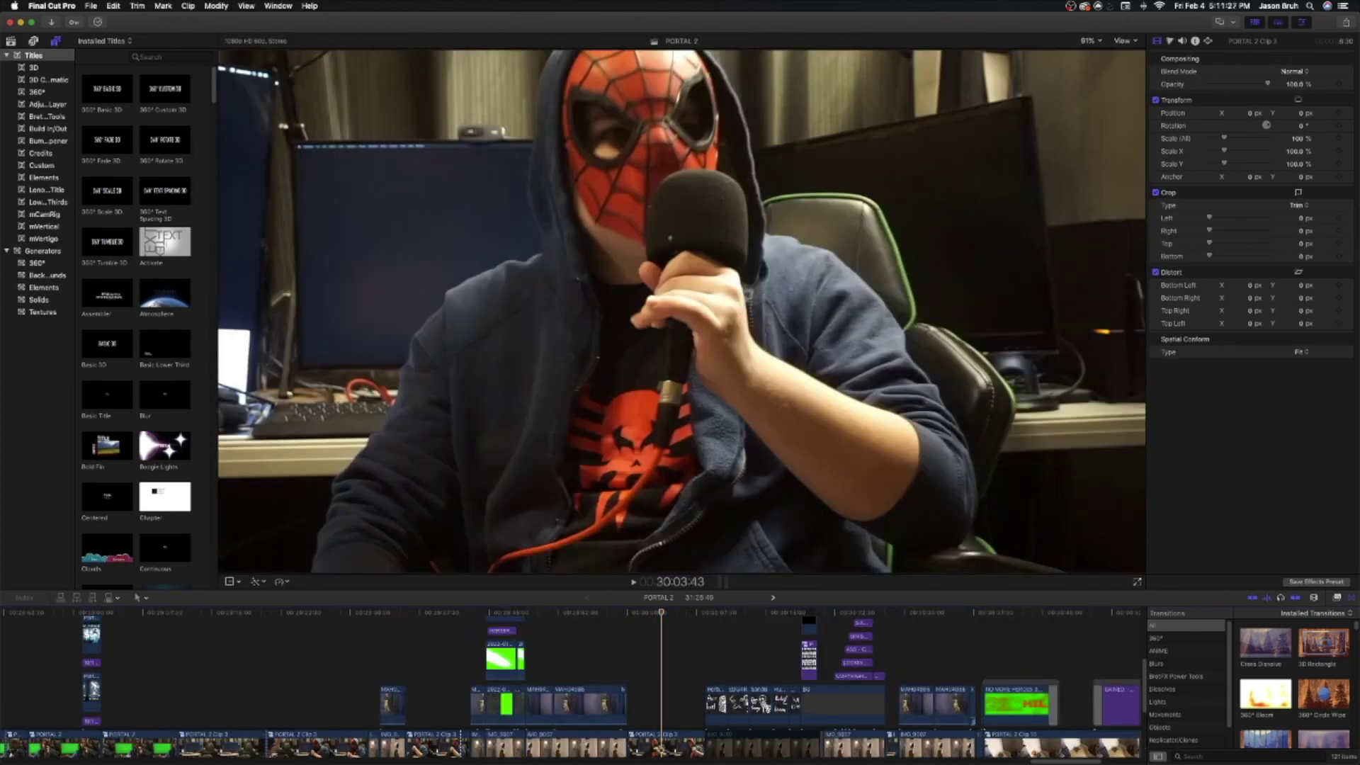
Step: Switch to the OBS window
{"action": "left_click_drag", "start_coordinate": [683, 764], "coordinate": [505, 177]}
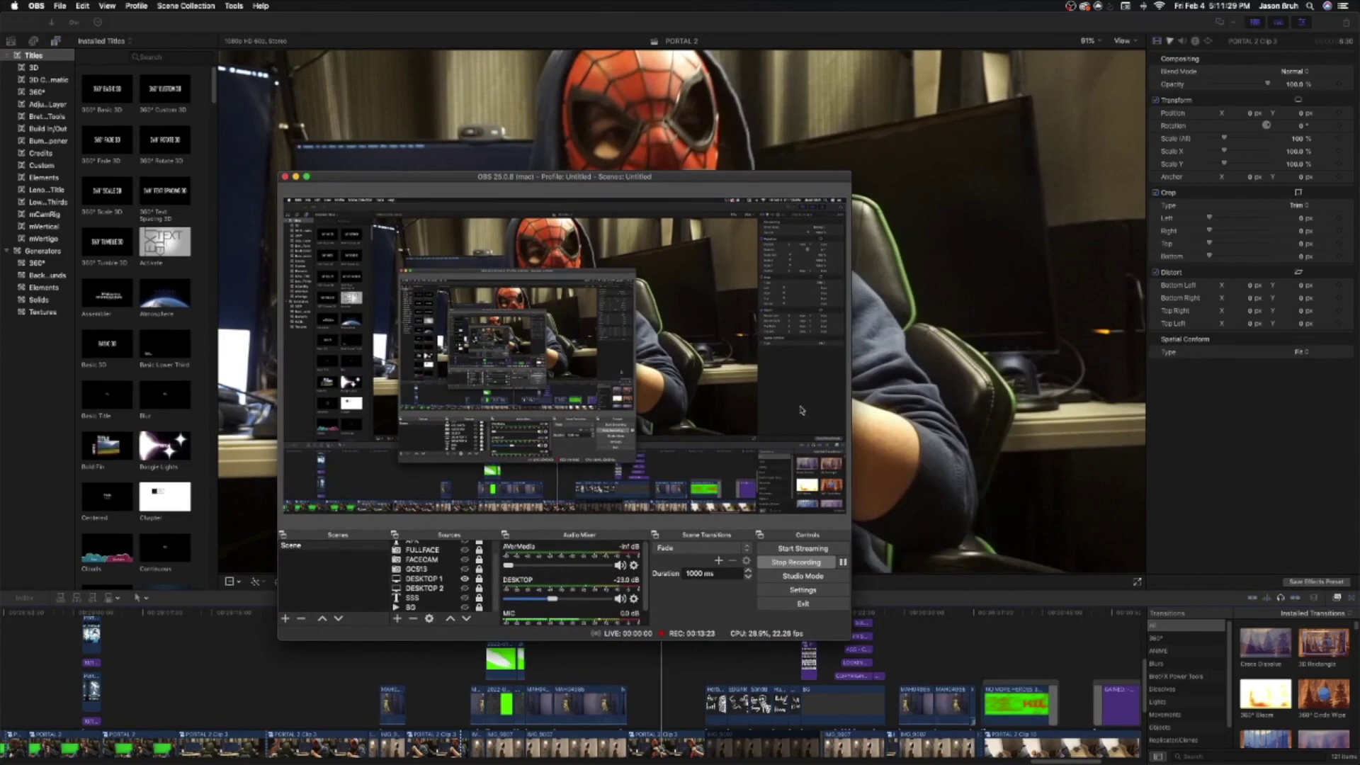